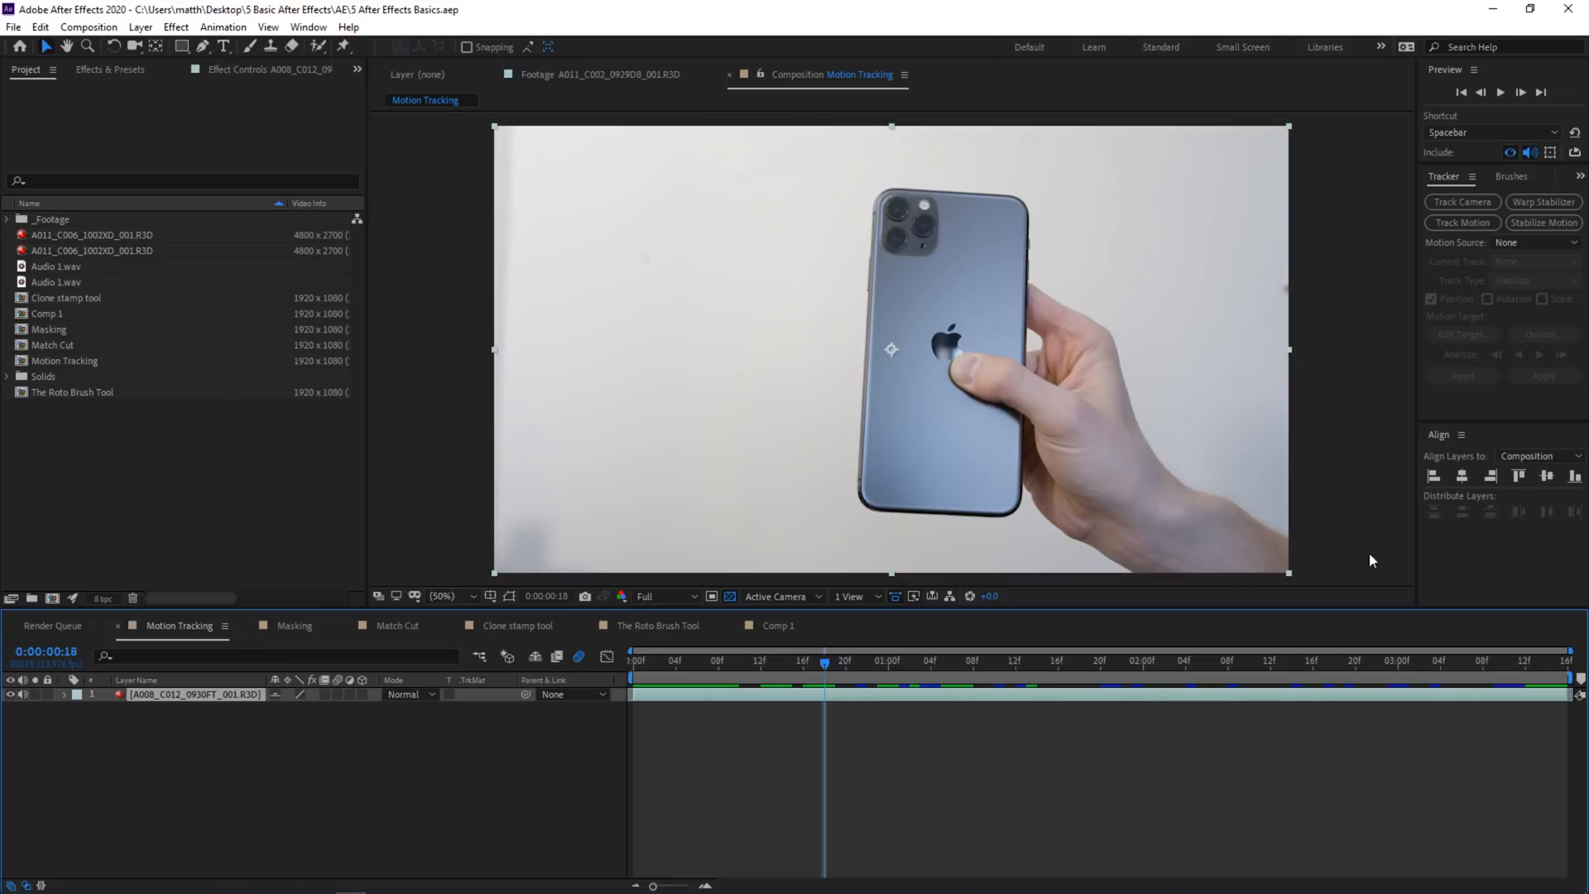
Start a Track Motion tracker on the phone footage layer A008_C012_0930FT_001.R3D.
click(1447, 178)
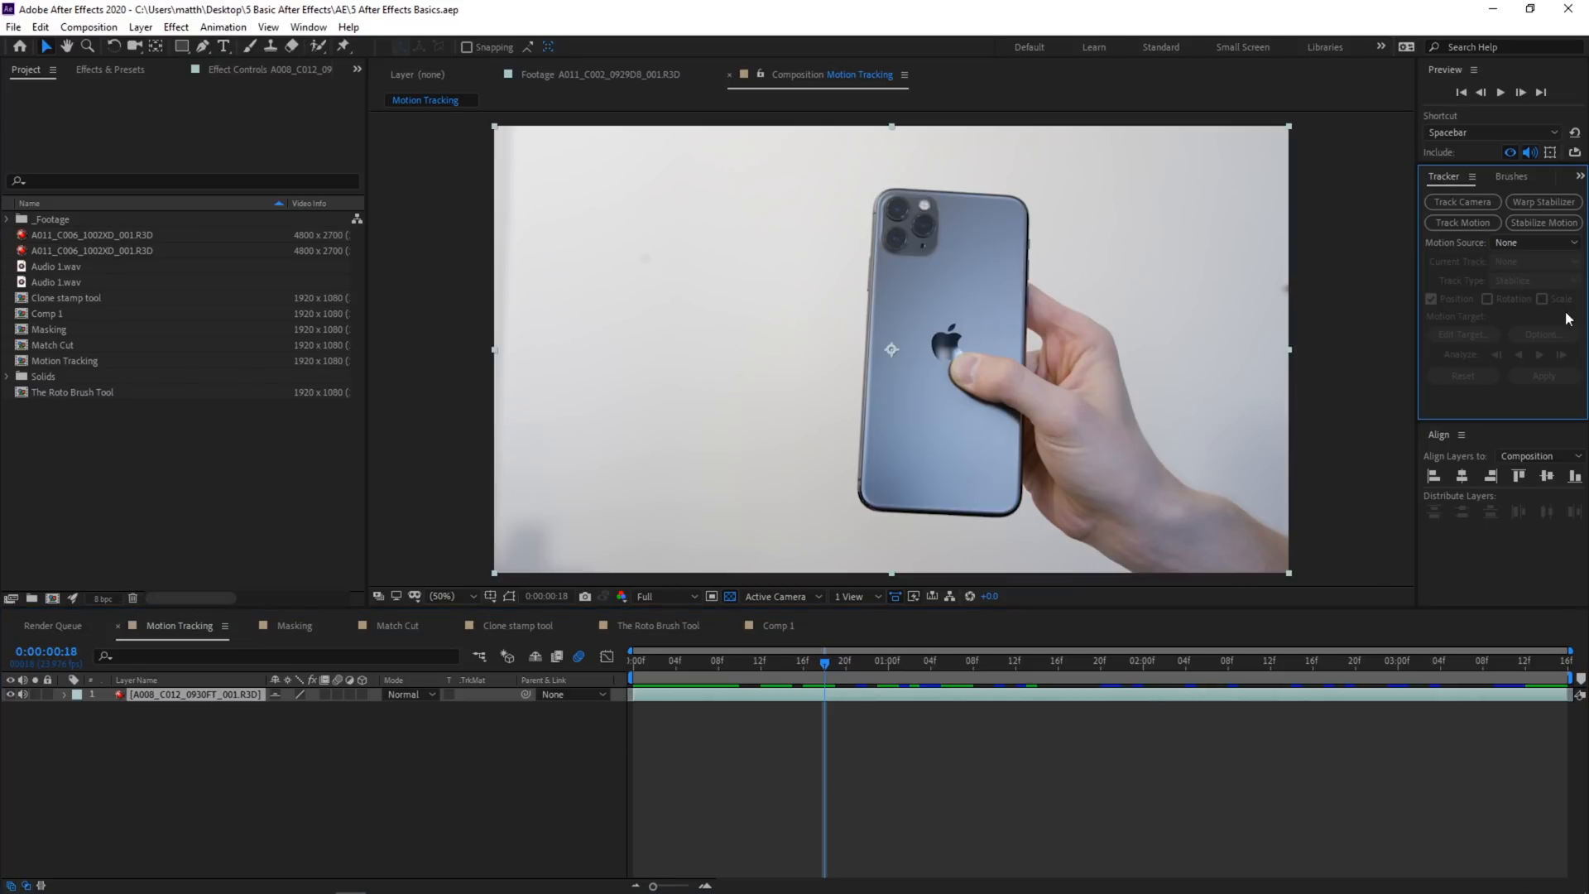
click(309, 27)
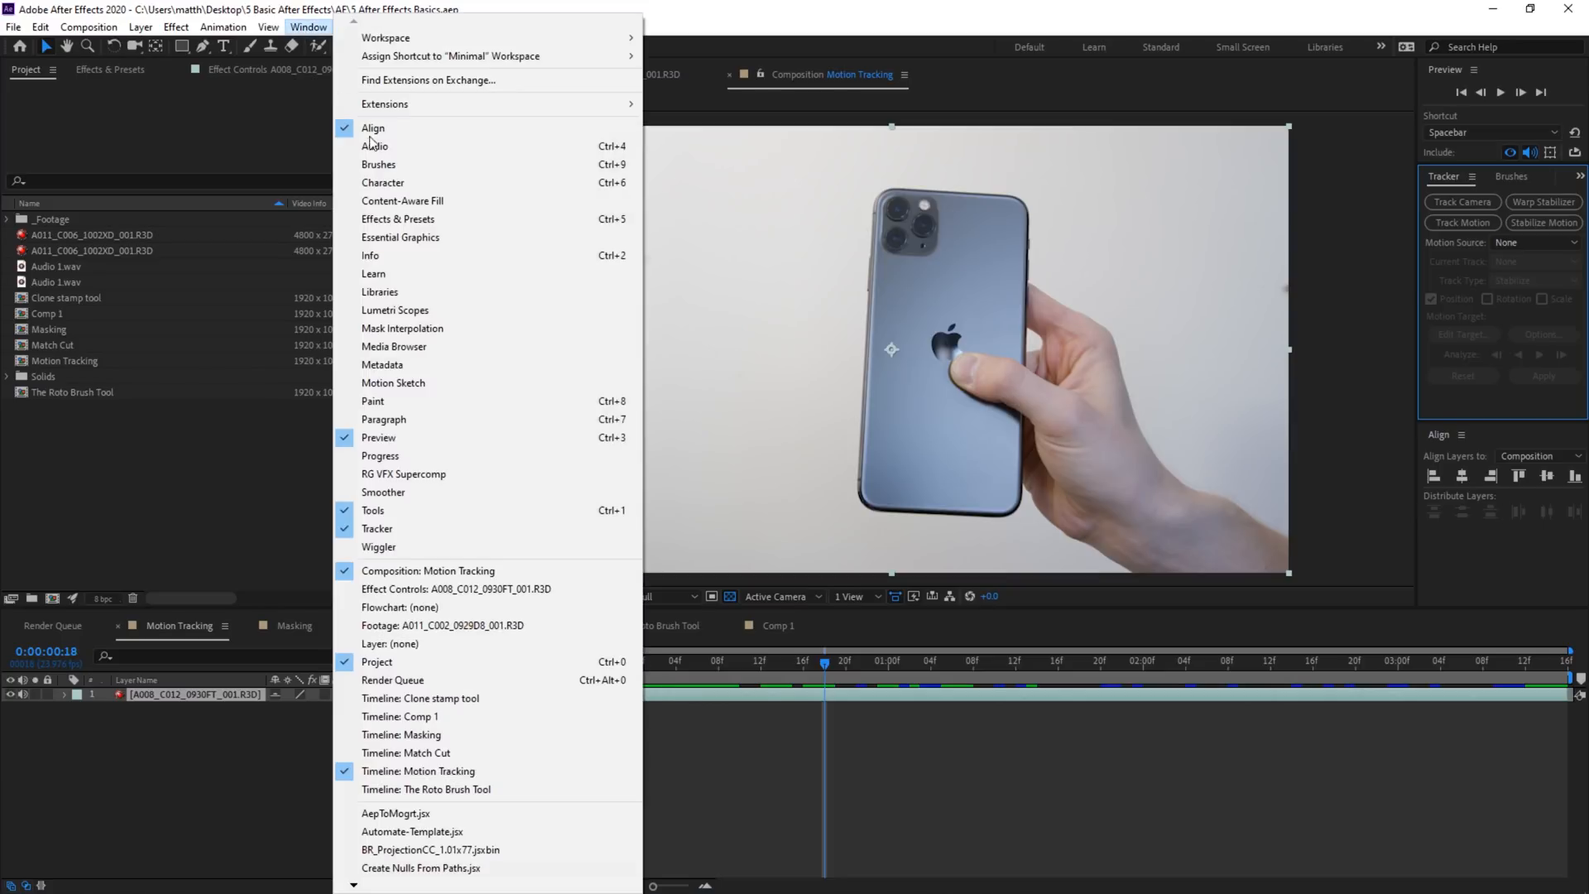
click(381, 529)
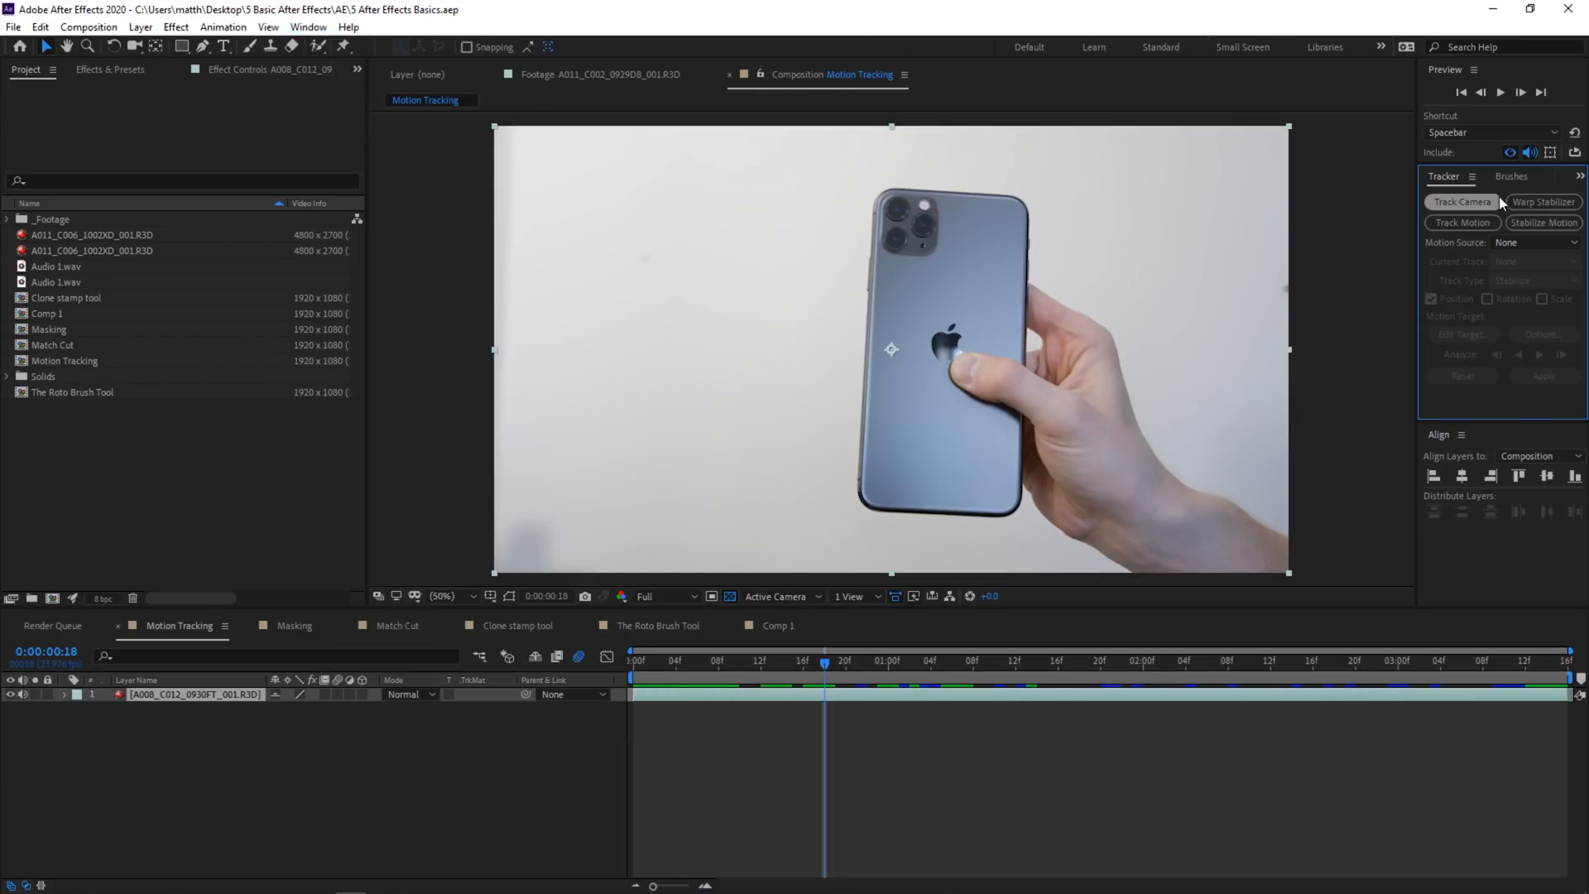
click(242, 699)
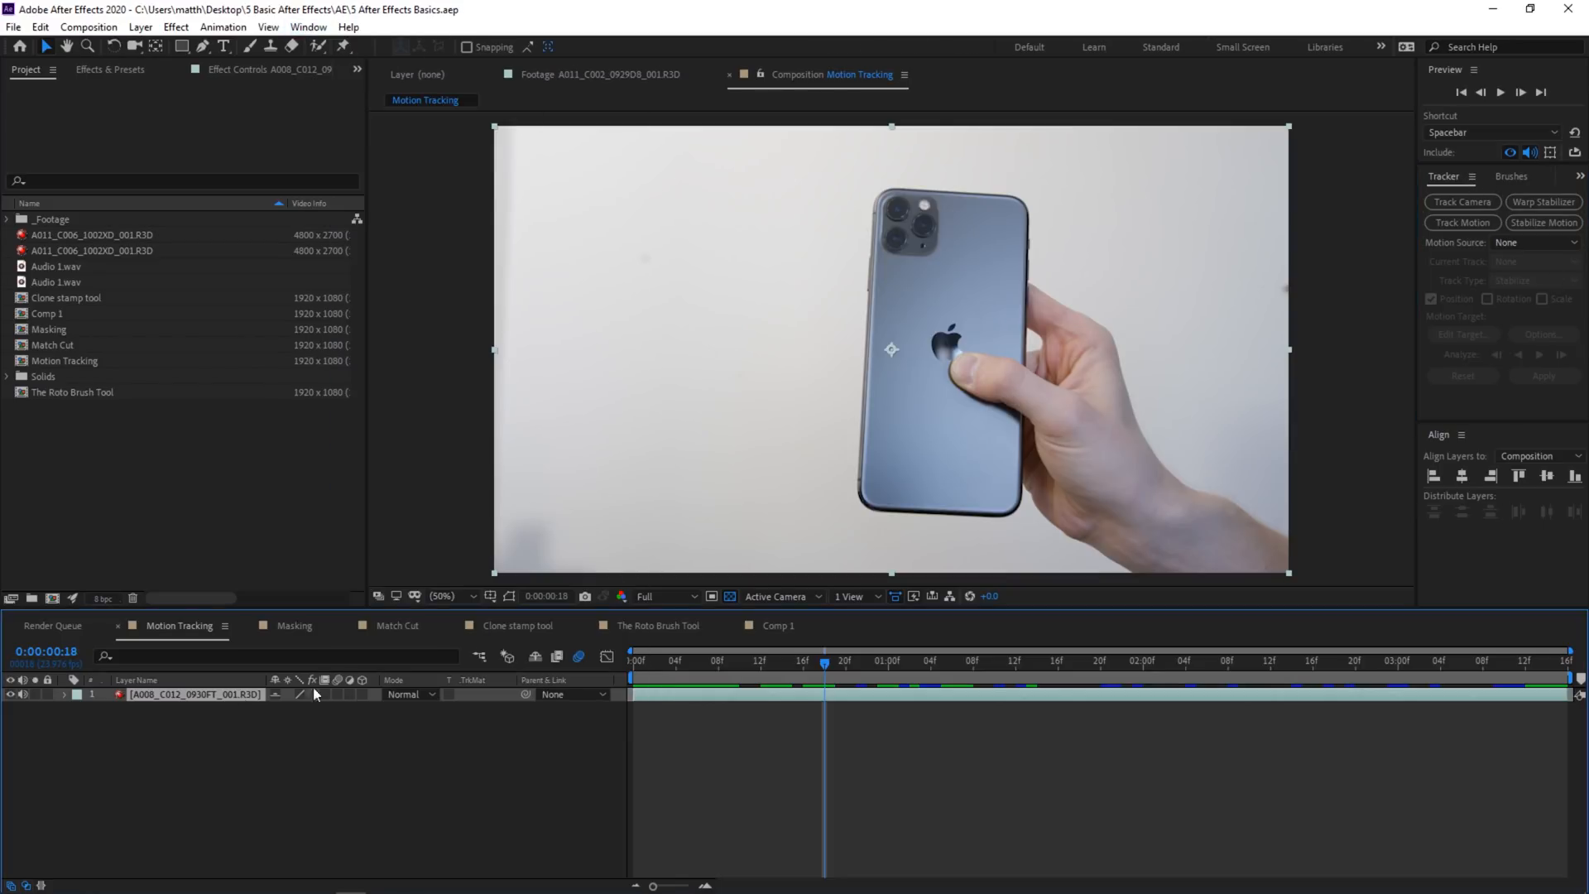
click(1463, 223)
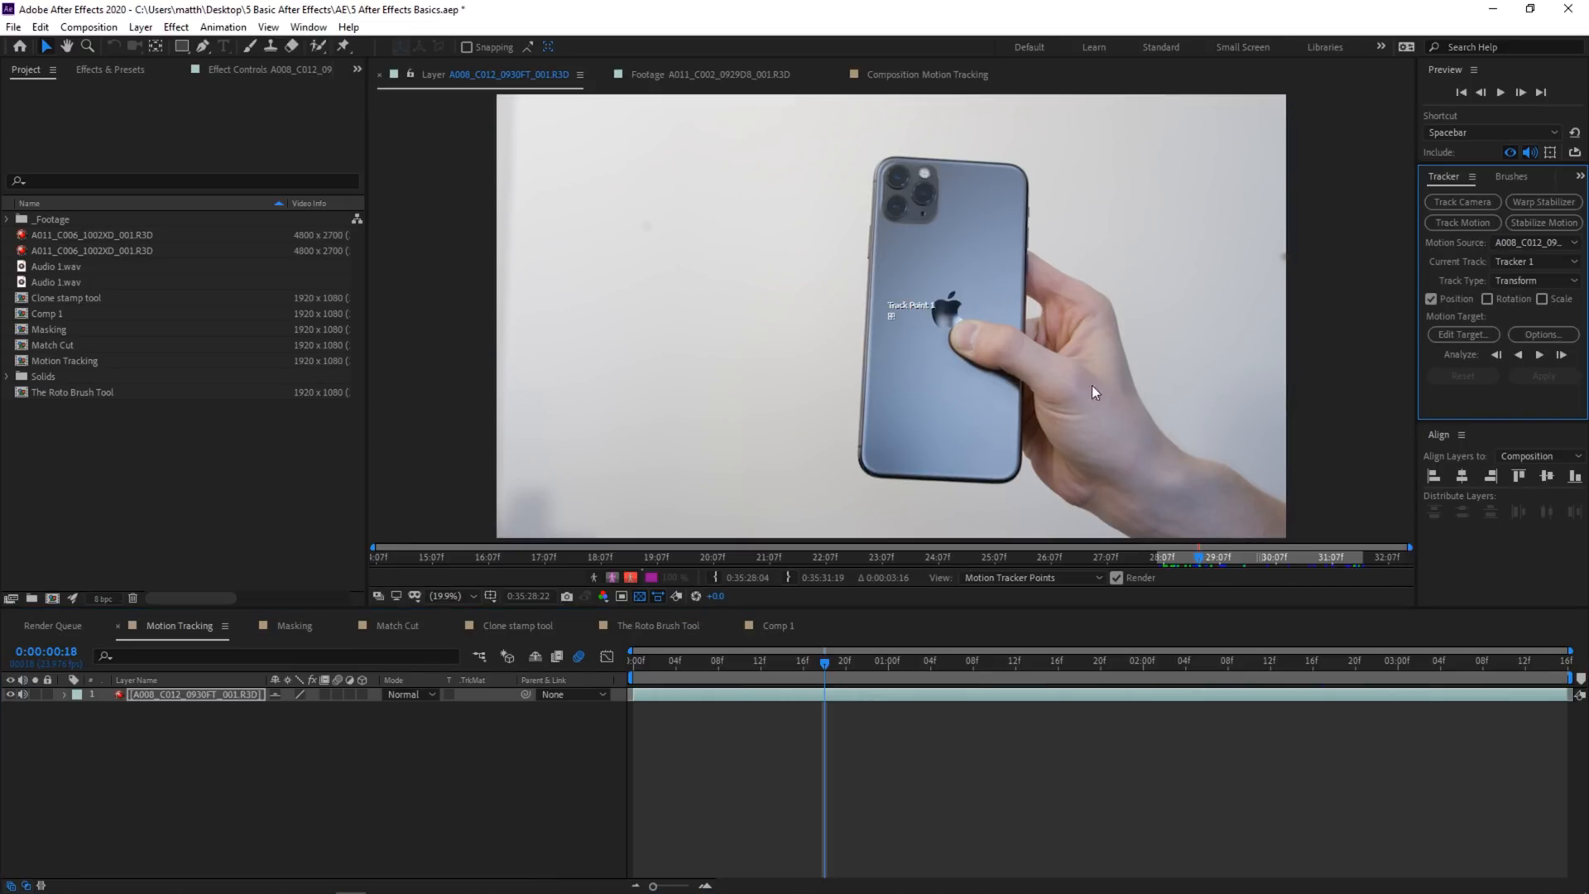
Place Track Point 1 over the phone's camera flash and enlarge its tracking region to surround it.
click(894, 315)
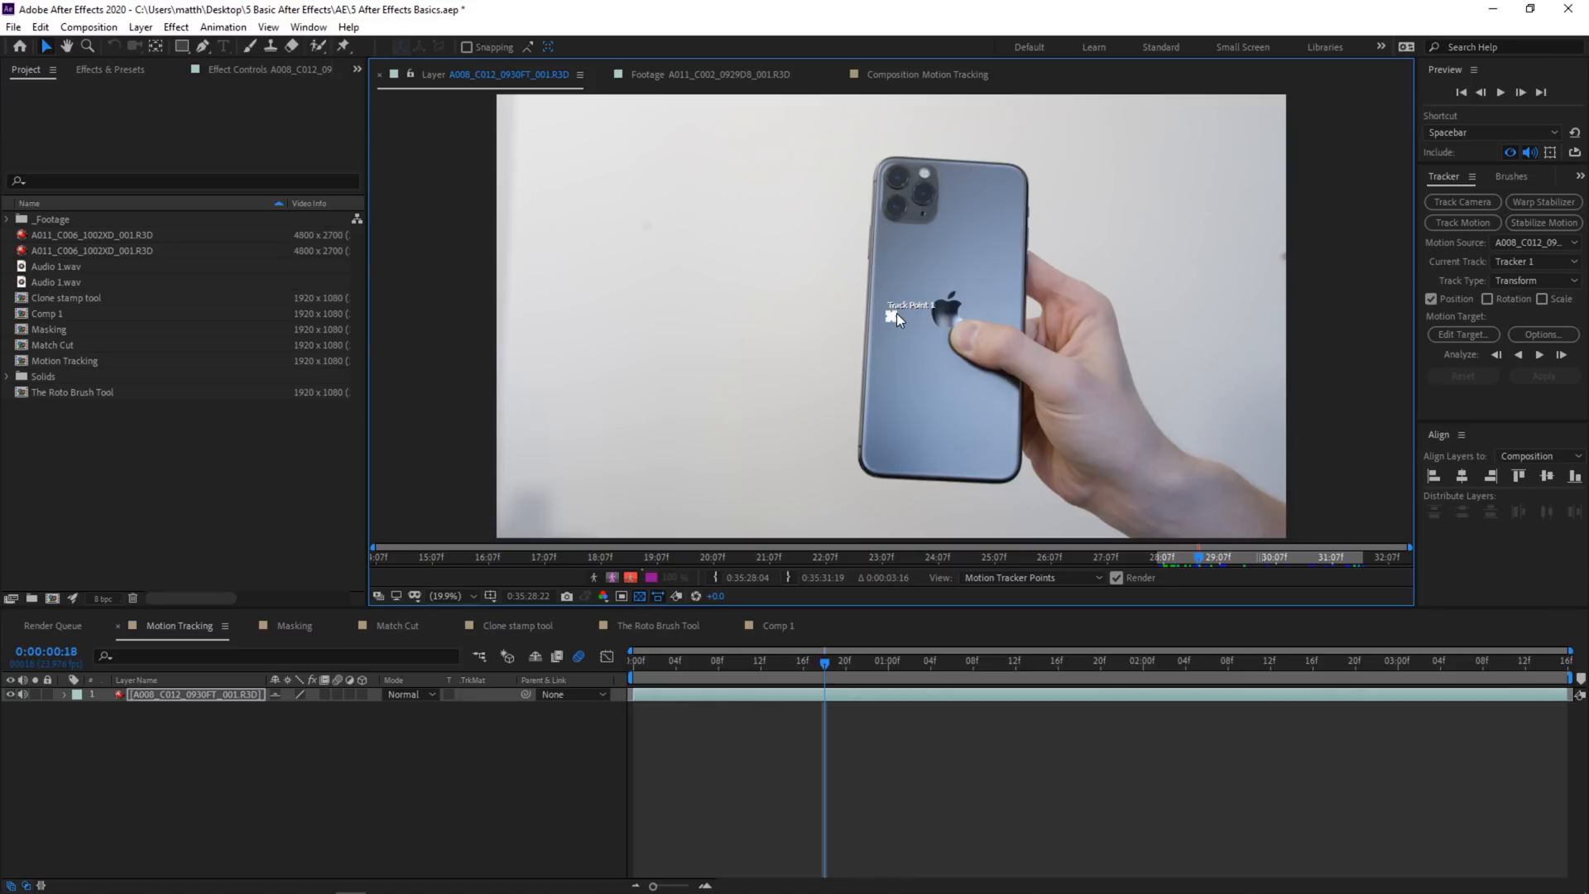
drag(895, 321, 926, 171)
drag(936, 182, 941, 191)
Enable rotation and scale tracking in addition to position for Tracker 1.
click(1480, 301)
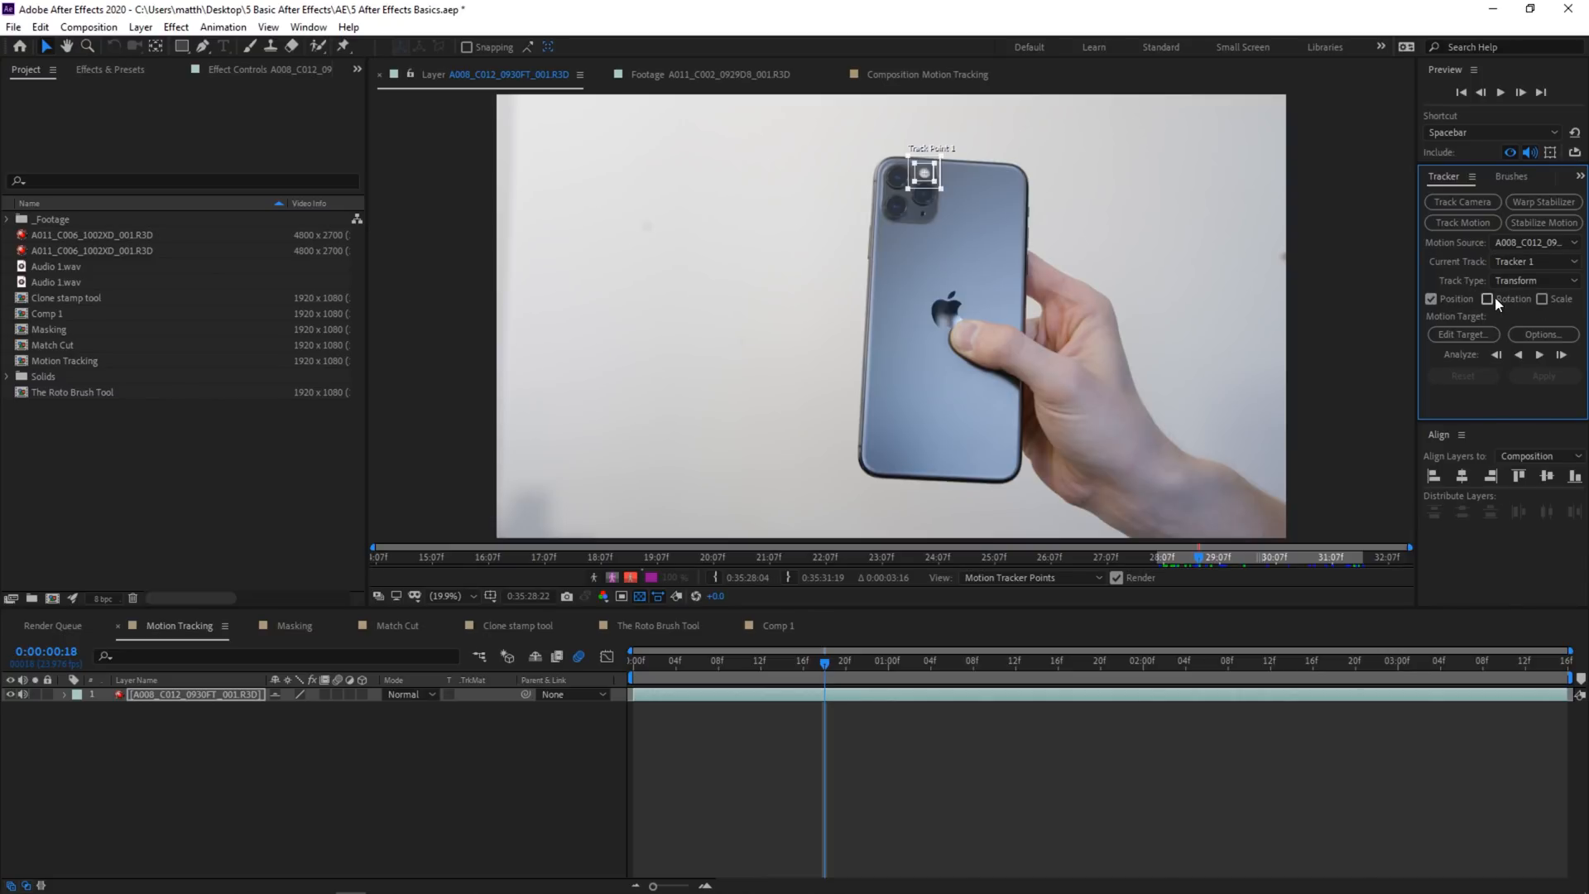
click(1490, 300)
click(1541, 299)
Place Track Point 2 on the leaf of the Apple logo and fit its feature and search regions closely around it.
click(904, 321)
drag(904, 313, 961, 307)
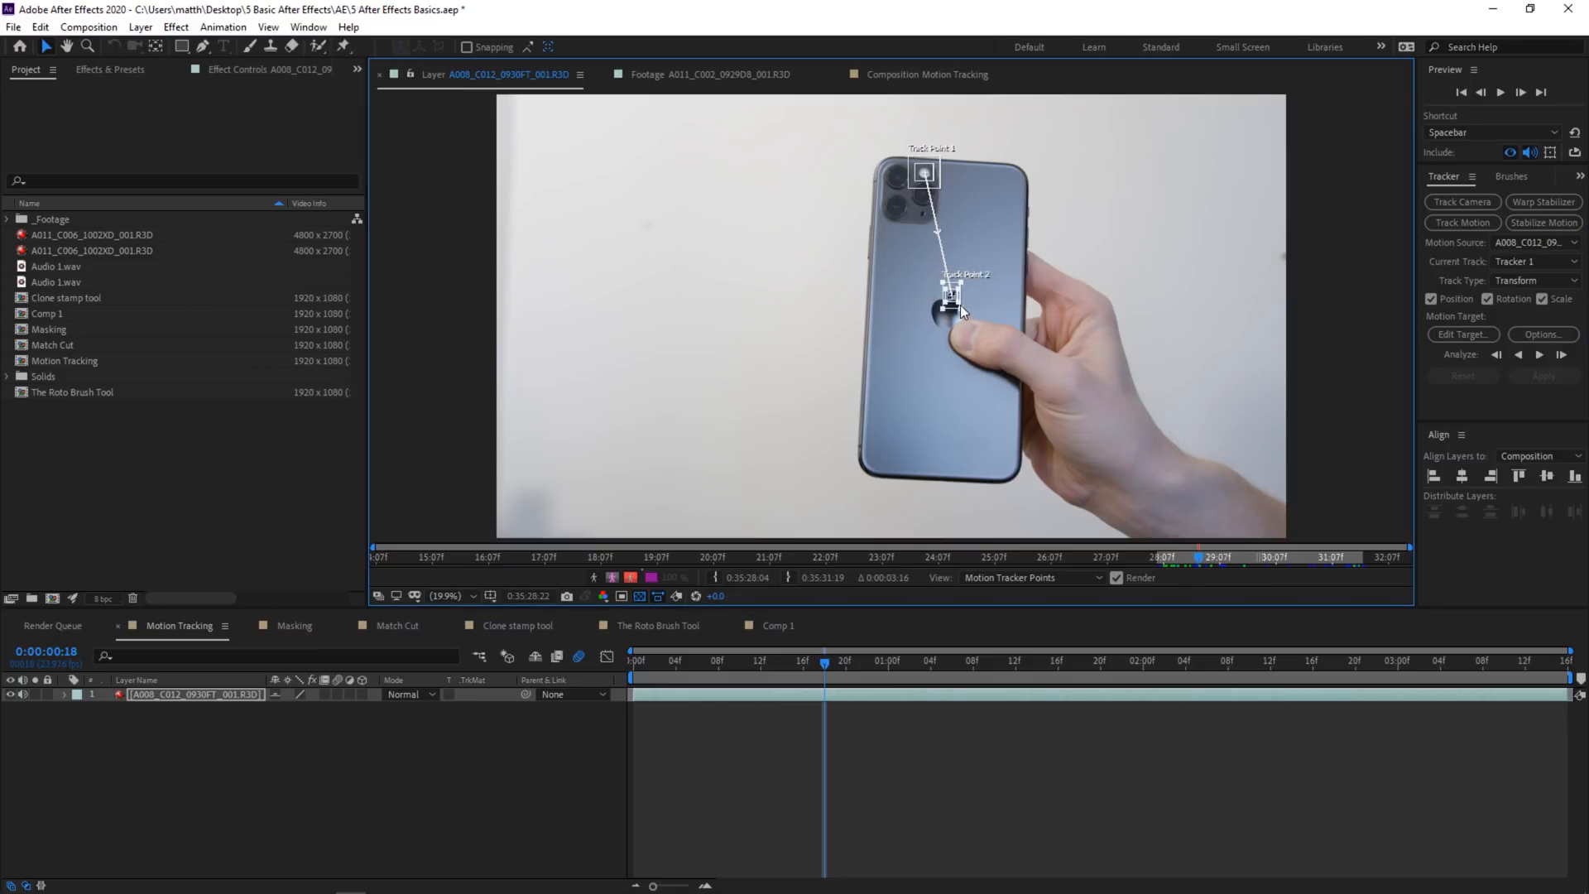
scroll(950, 291, up, 5)
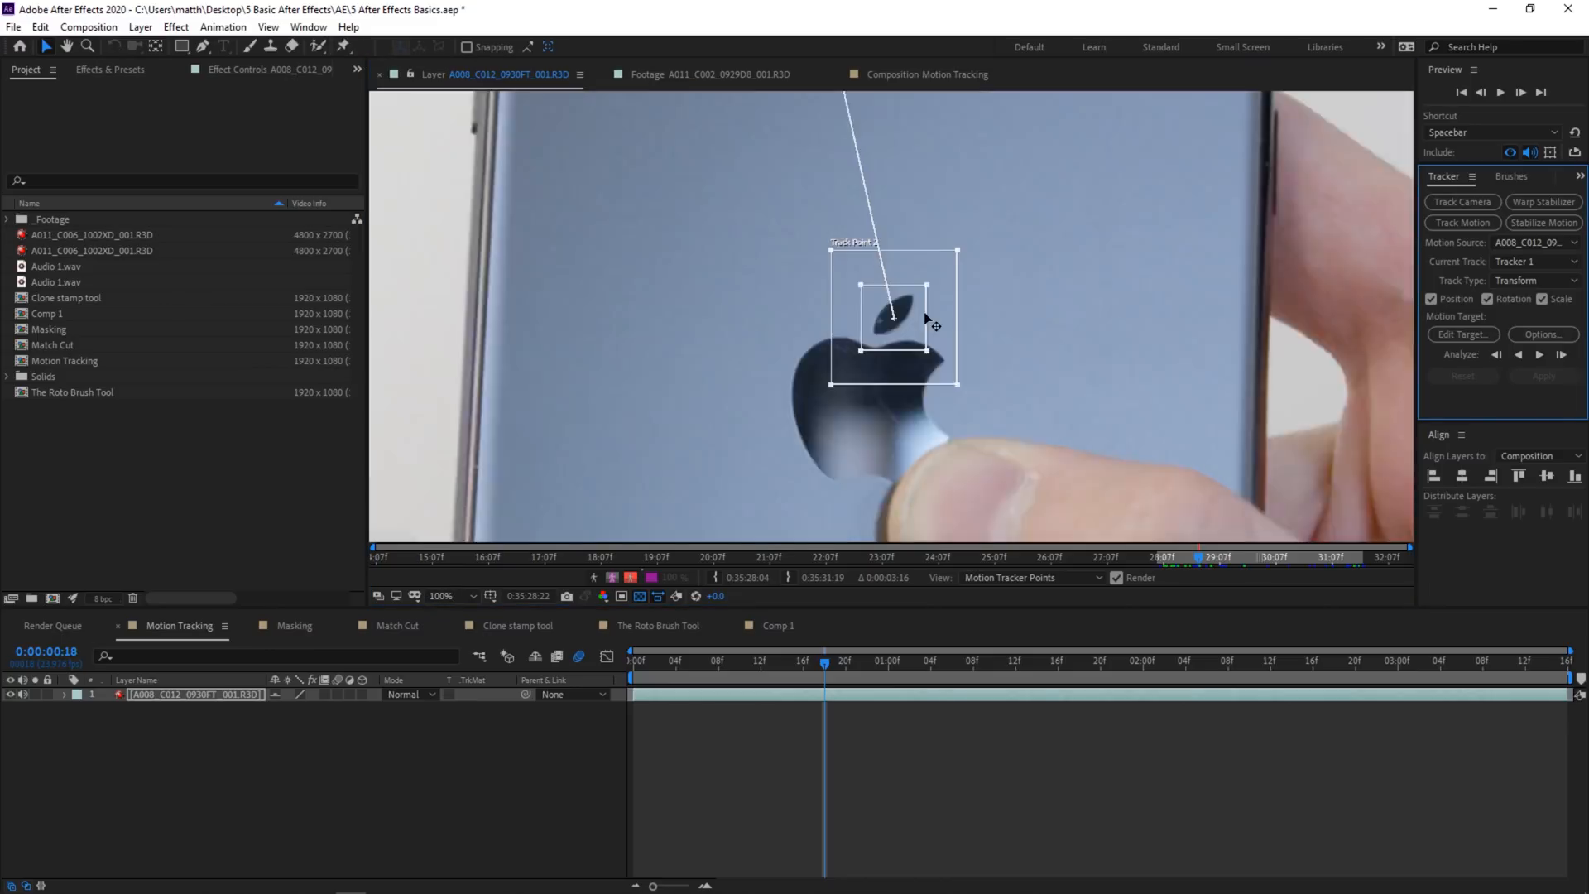
scroll(925, 312, up, 1)
drag(959, 382, 947, 357)
drag(1015, 445, 983, 397)
key(shift+slash)
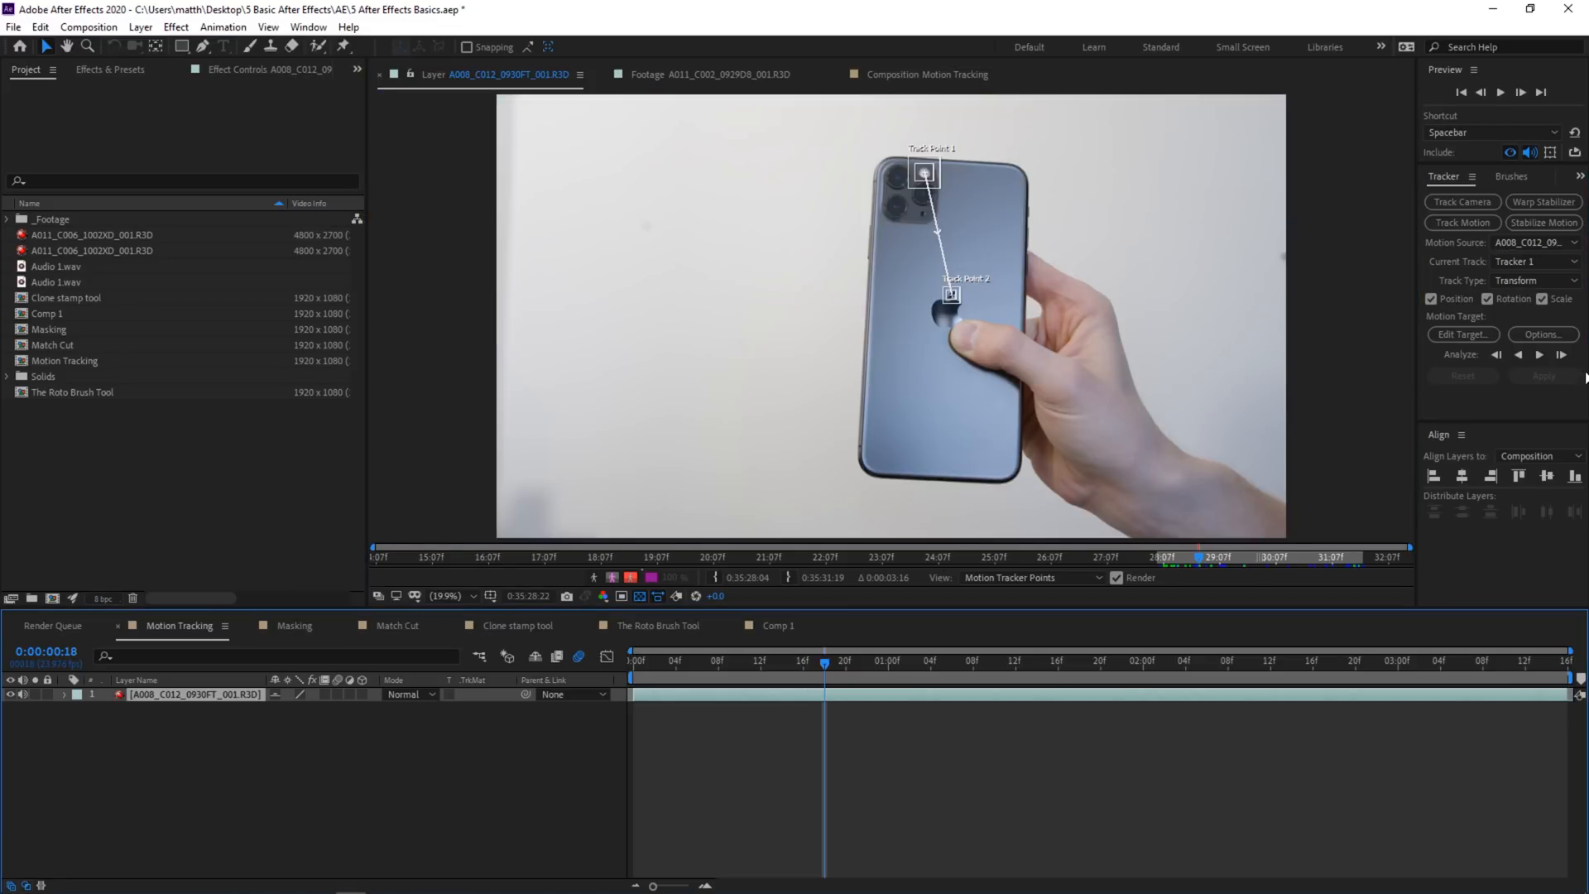
Analyze the motion forward from 0:00:00:18, reveal the footage layer's tracking keyframes, and resume the forward analysis from 0:00:01:19.
click(1538, 357)
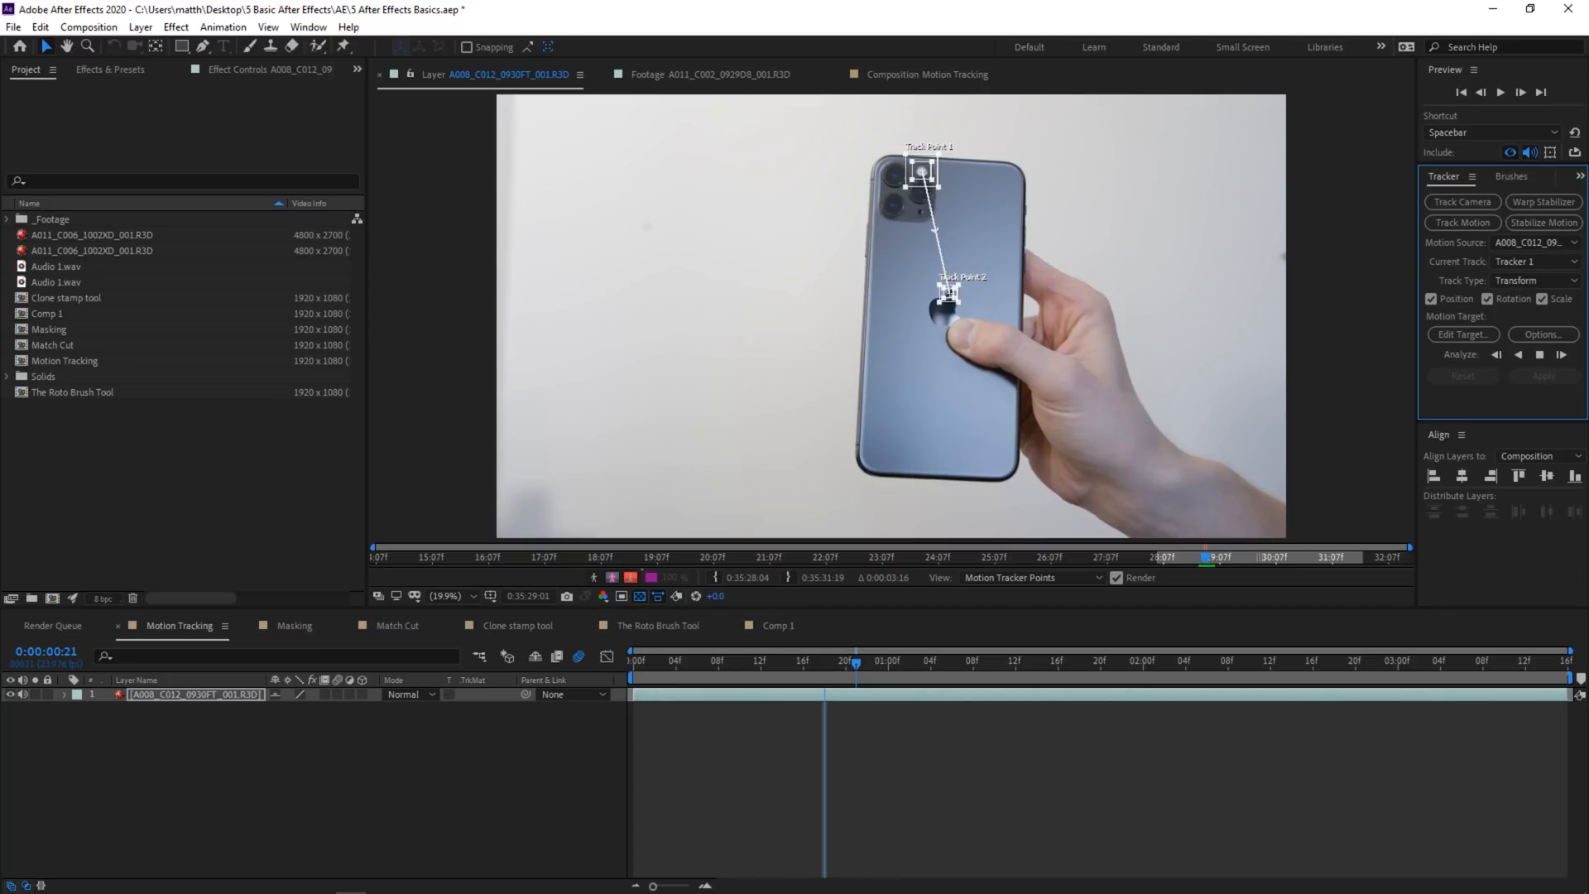
click(1538, 356)
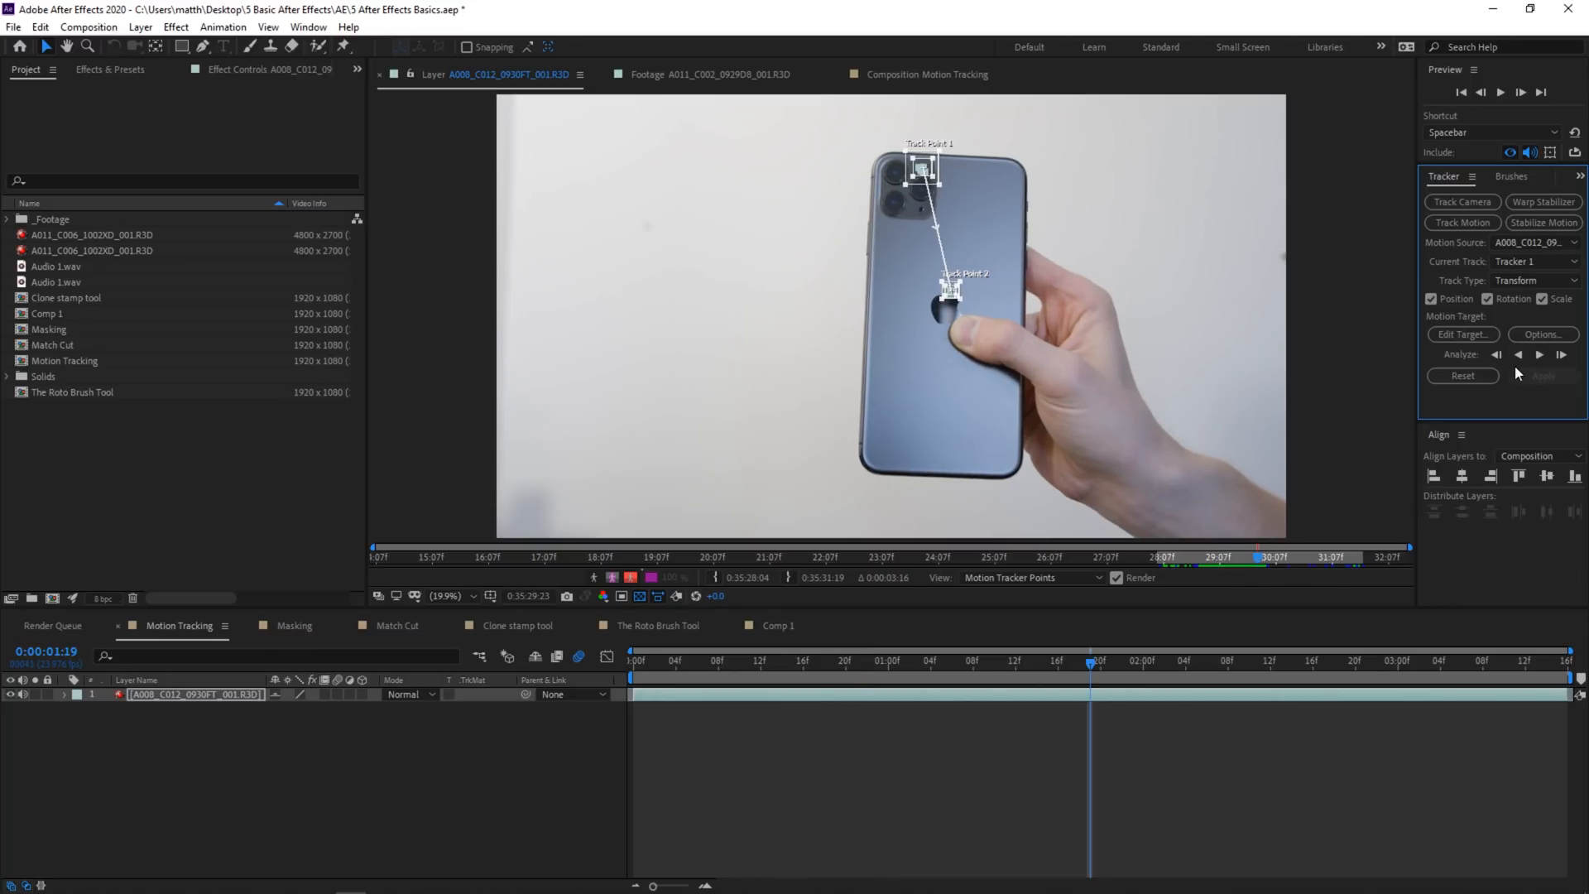
click(241, 694)
key(u)
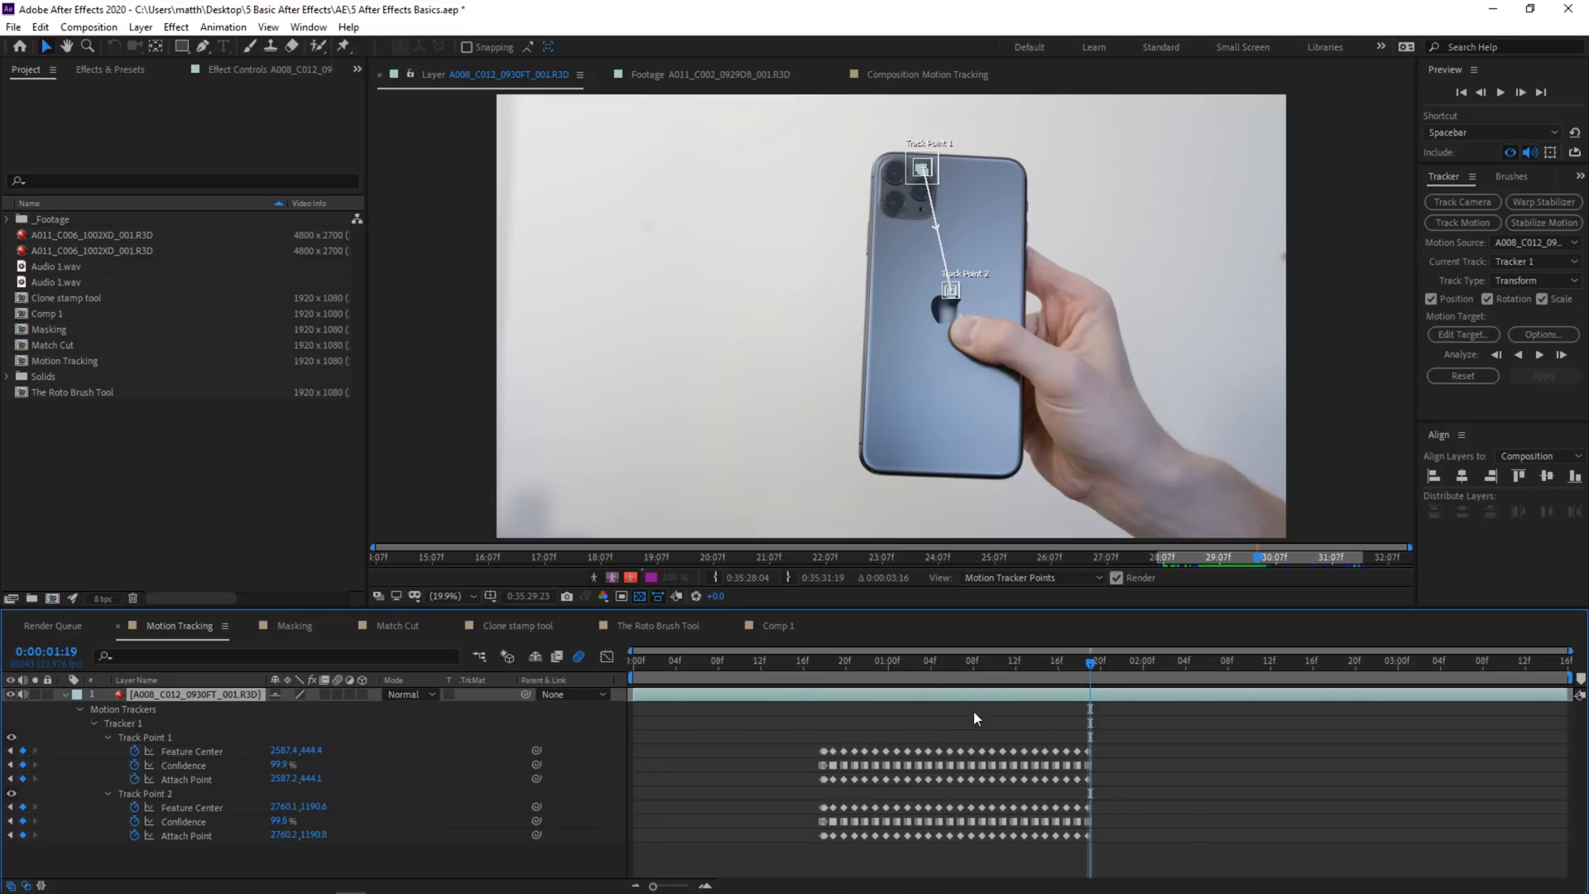
mouse_move(1074, 666)
mouse_down()
mouse_move(855, 703)
mouse_move(1091, 674)
mouse_up()
click(1540, 355)
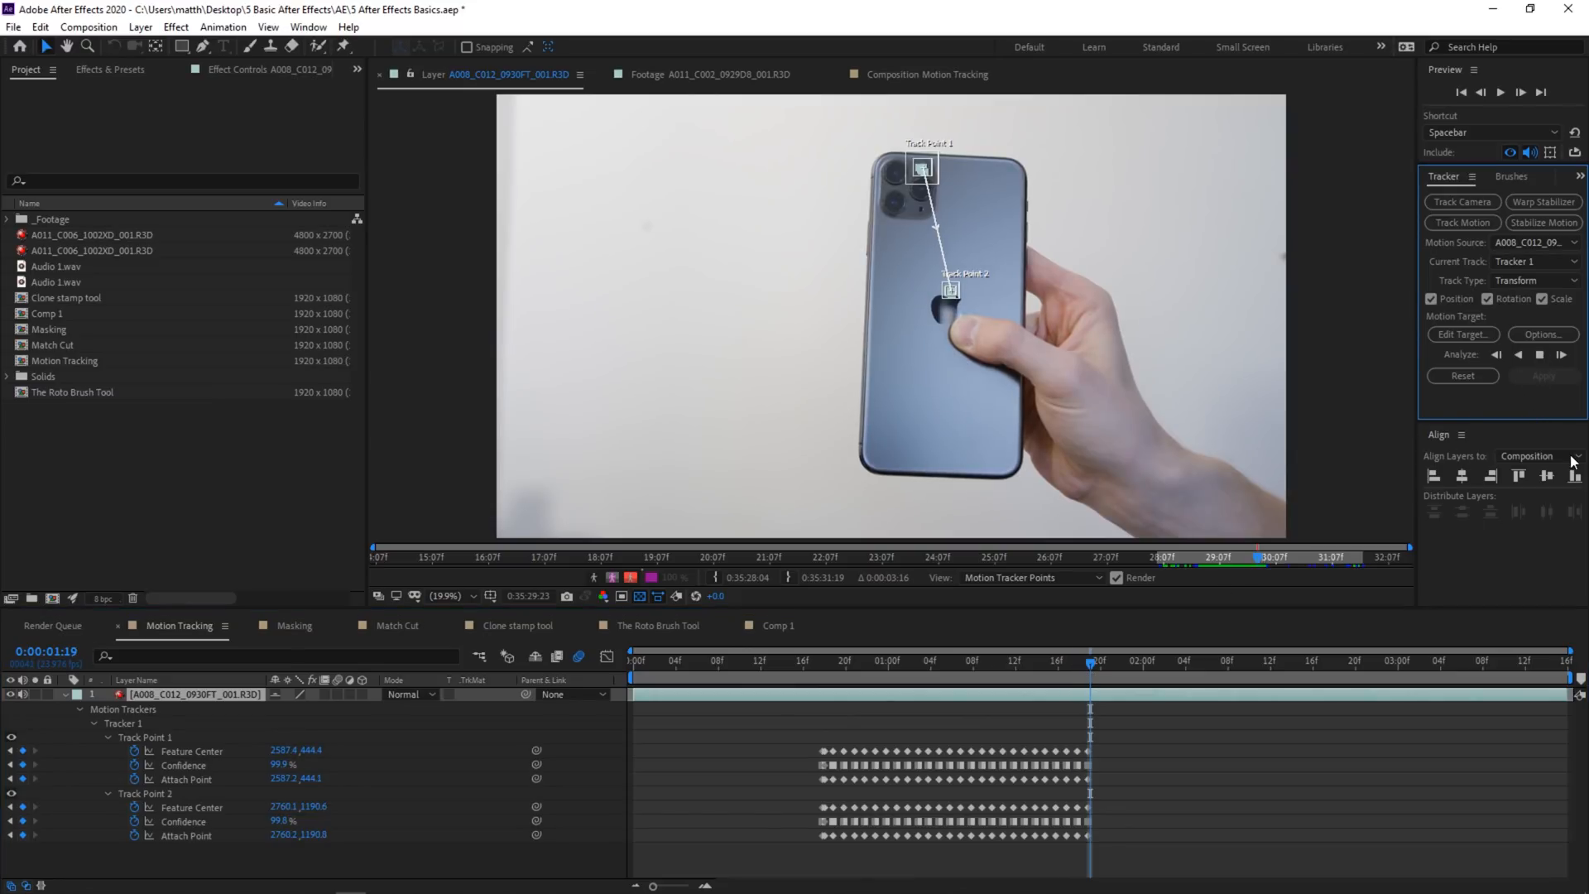
Delete the faulty keyframes of both track points after 0:00:01:22.
scroll(925, 248, up, 5)
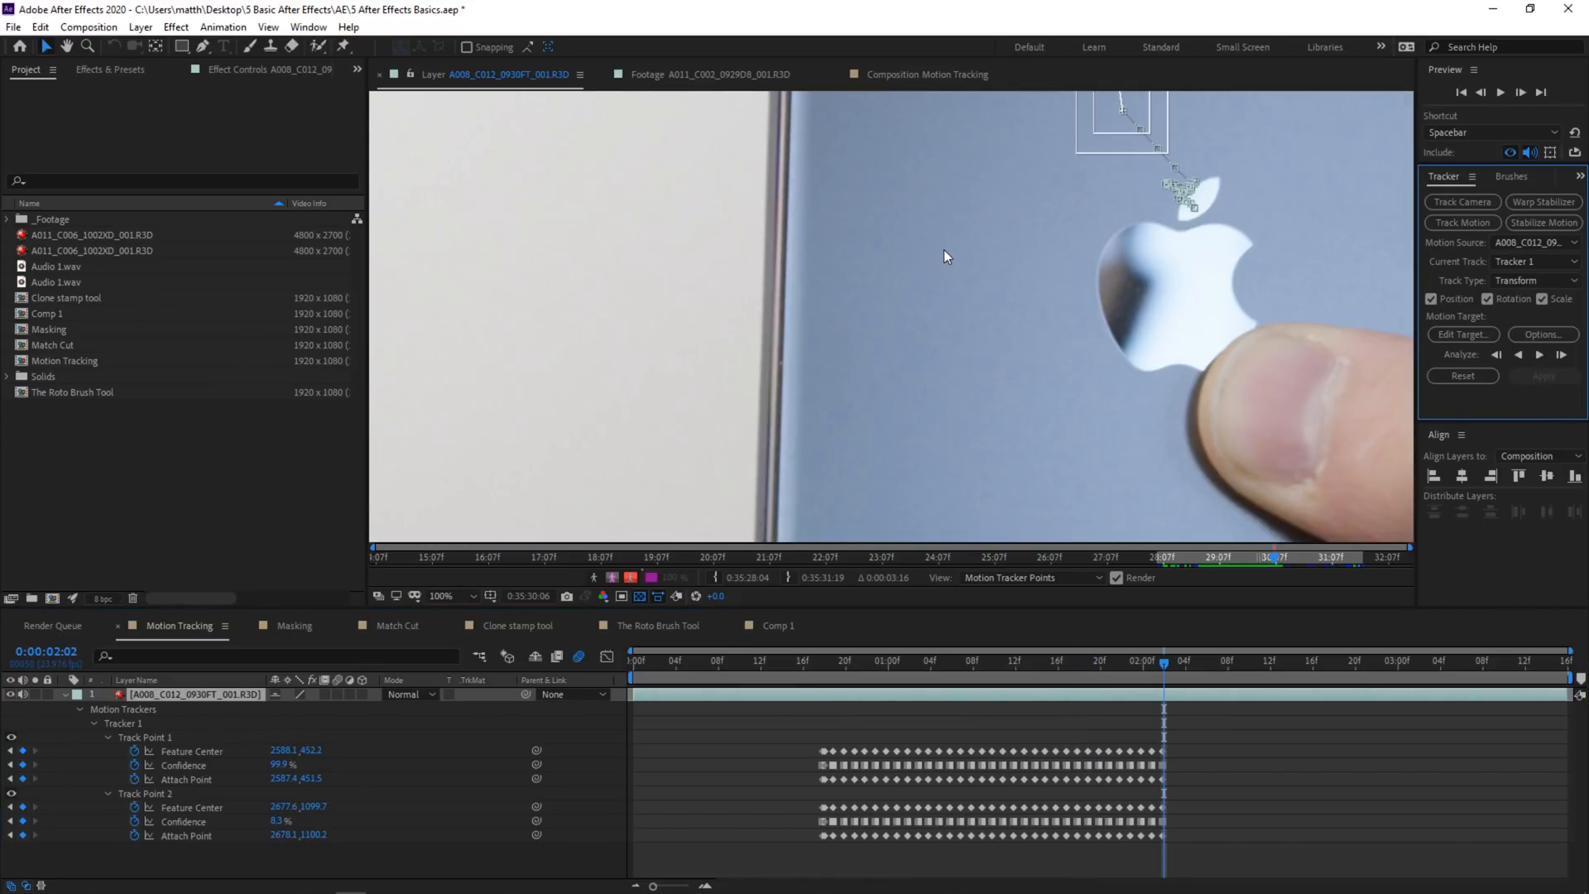
drag(1168, 662, 1122, 668)
mouse_move(1214, 736)
mouse_down()
mouse_move(1175, 745)
mouse_move(1130, 842)
mouse_up()
key(Delete)
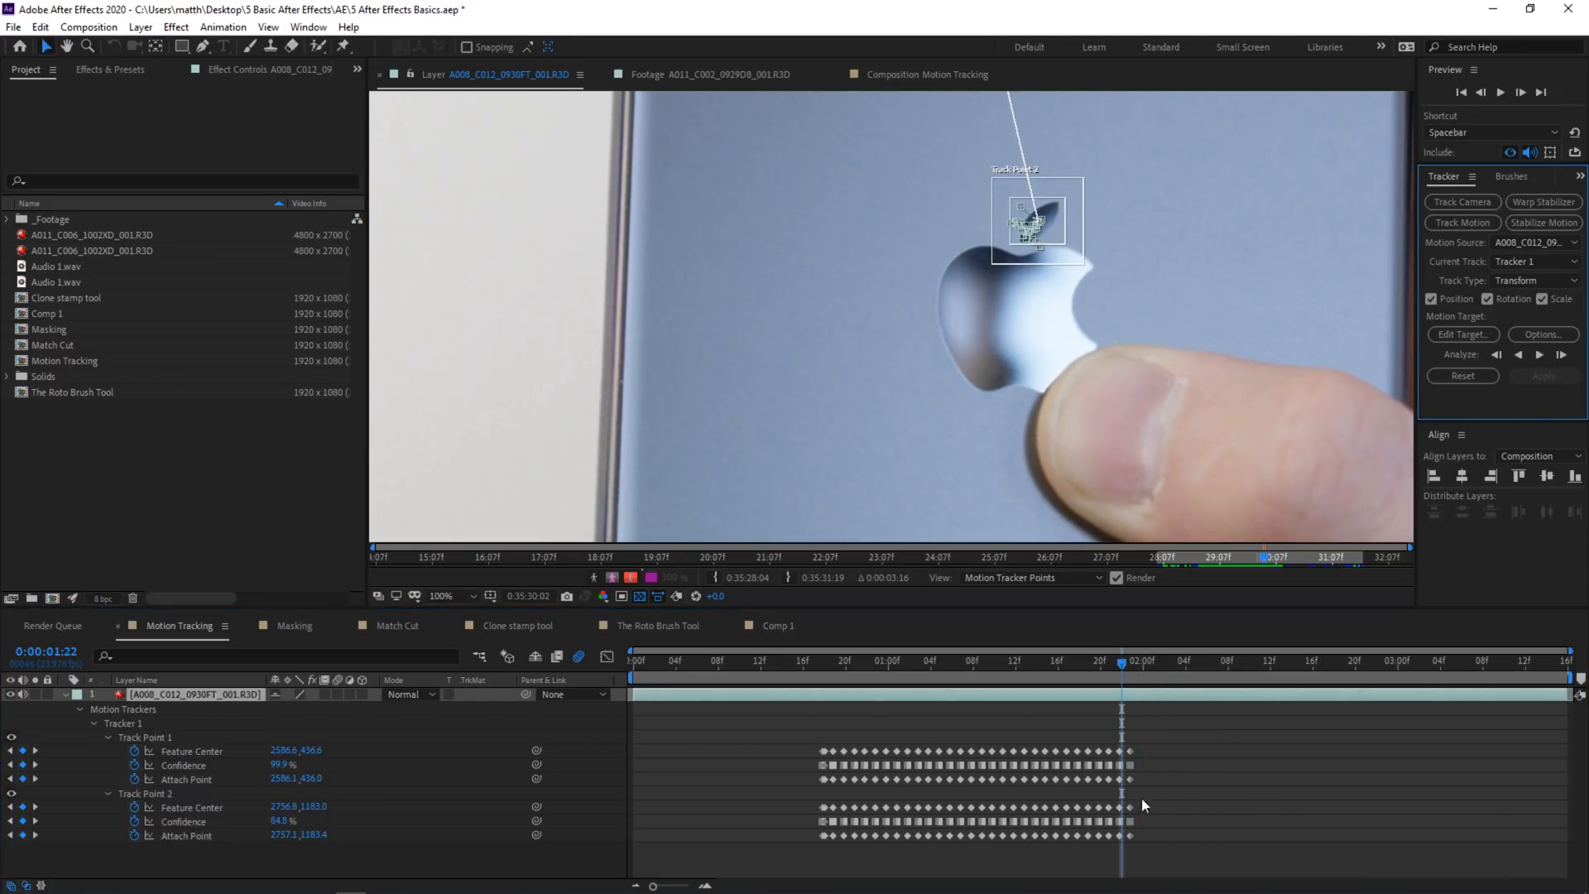
drag(1132, 734, 1124, 846)
key(Delete)
Refit Track Point 2 around the logo's leaf at 0:00:01:23 and continue the forward analysis.
key(Page_Down)
drag(1052, 227, 1087, 274)
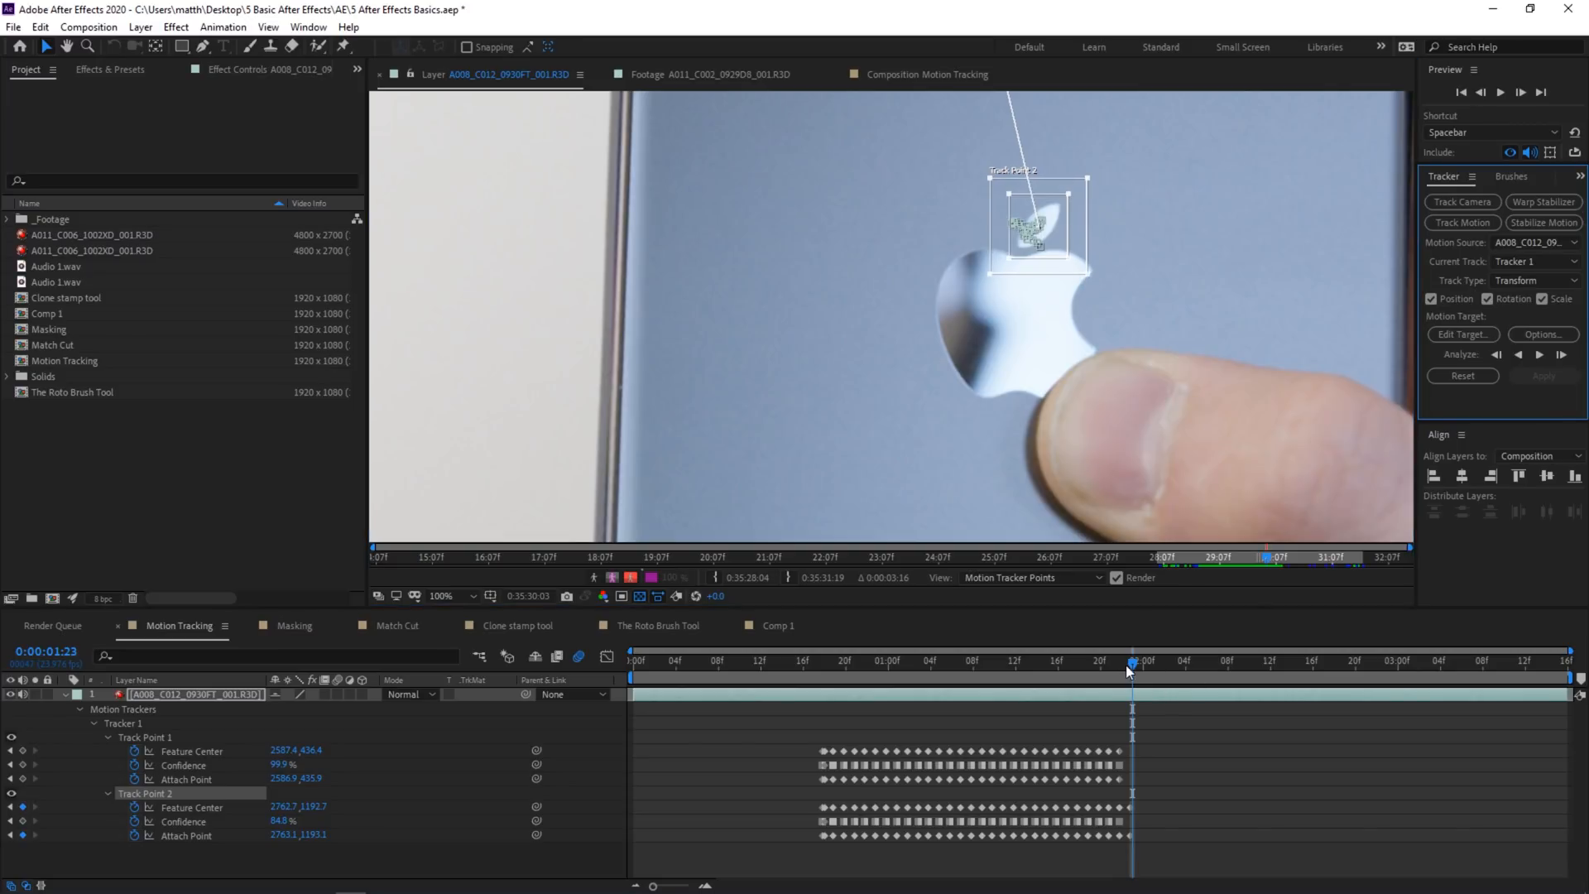
click(1537, 355)
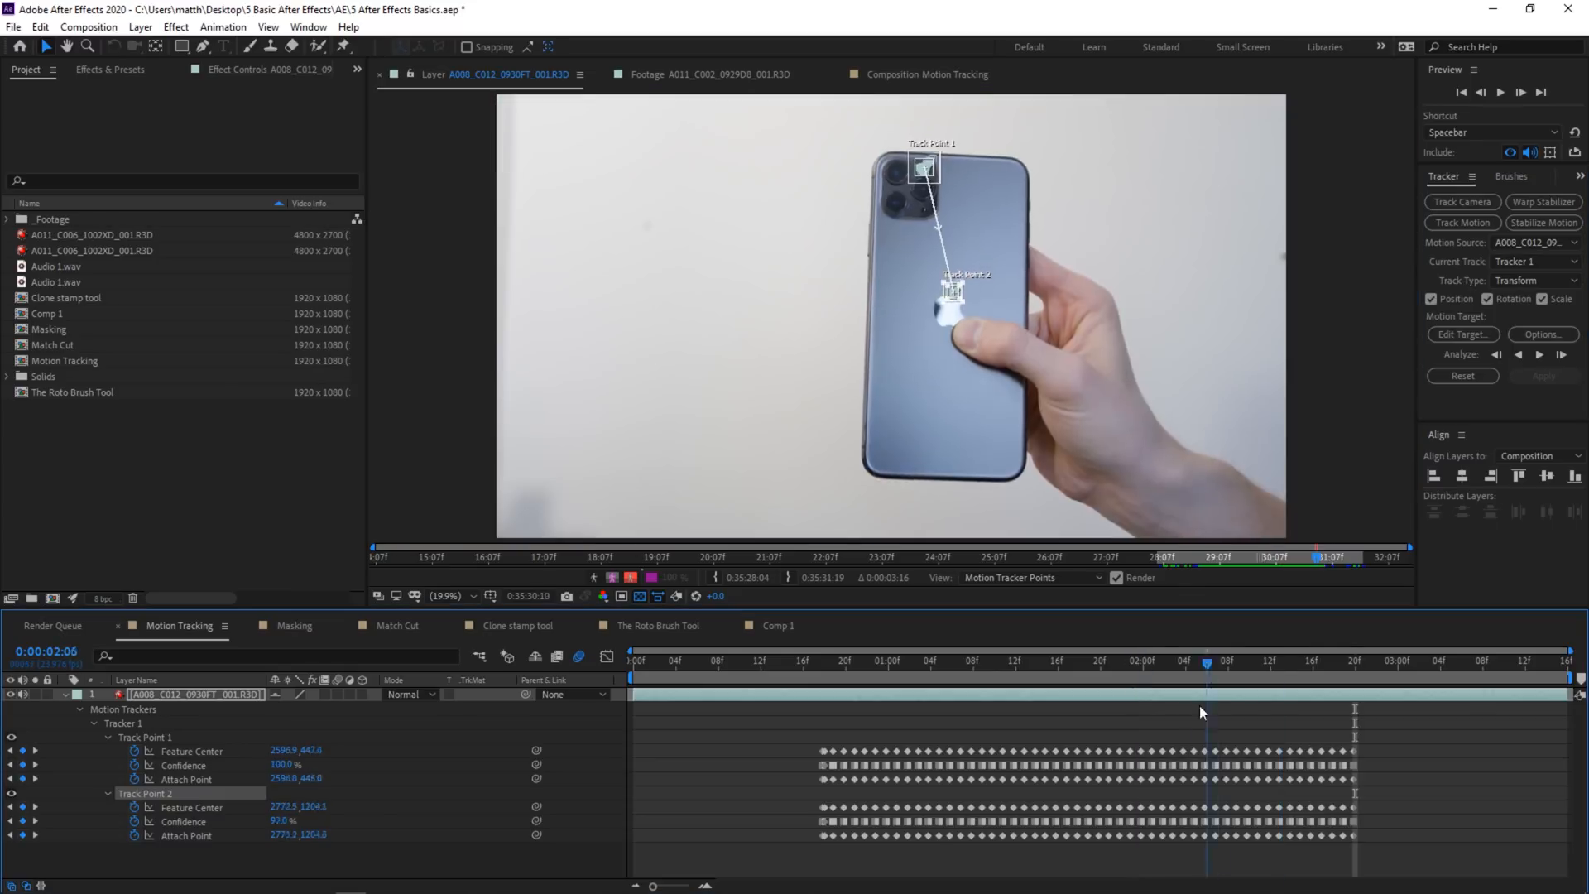
Analyze the motion backward from 0:00:00:18 to track the opening frames.
drag(1199, 704, 821, 730)
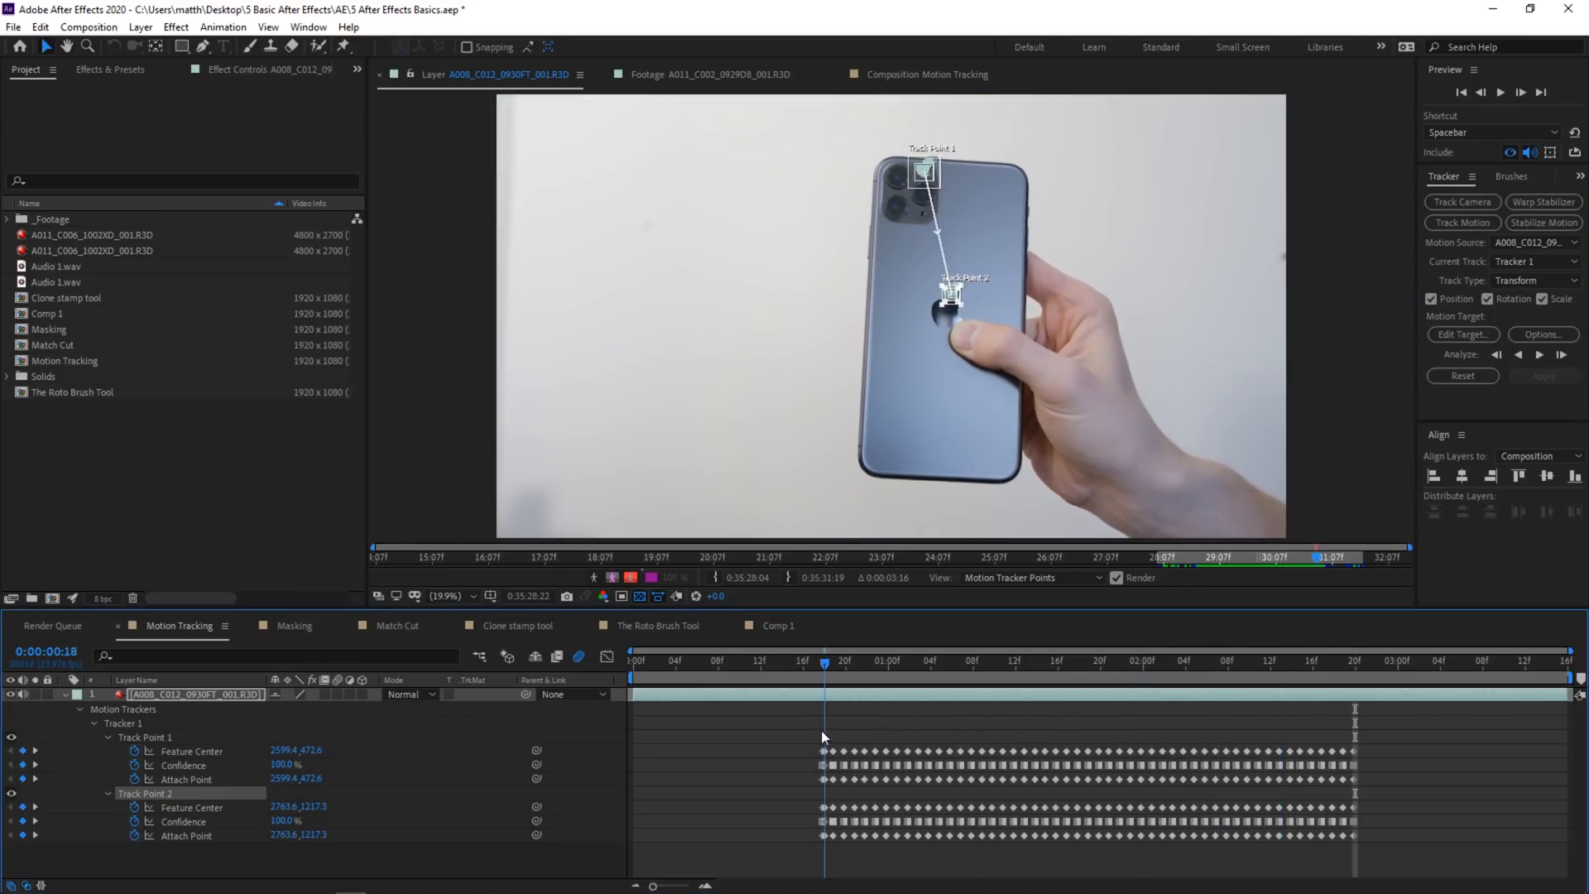
click(1519, 356)
scroll(917, 198, up, 4)
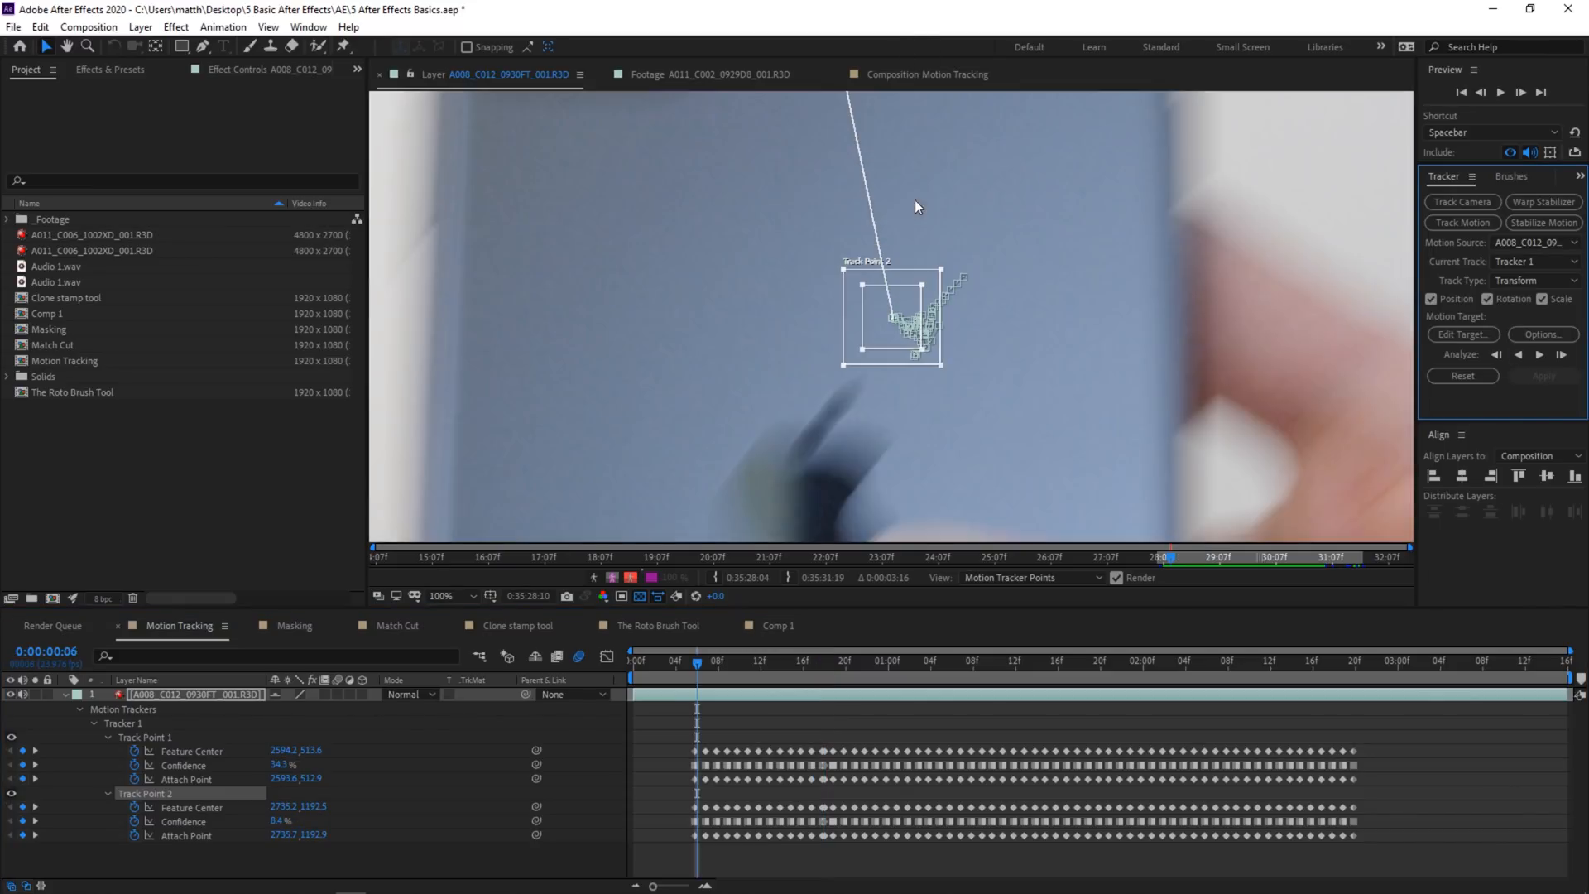
Manually realign the track points with the camera flash and the logo's leaf on the blurred opening frames, and check the track.
drag(926, 206, 1034, 471)
drag(982, 171, 880, 242)
drag(1082, 471, 1017, 116)
drag(1054, 299, 1045, 125)
key(v)
drag(1013, 203, 947, 302)
key(space)
mouse_move(1112, 436)
mouse_down()
mouse_move(1149, 336)
mouse_move(1112, 445)
mouse_up()
click(695, 670)
key(Page_Up)
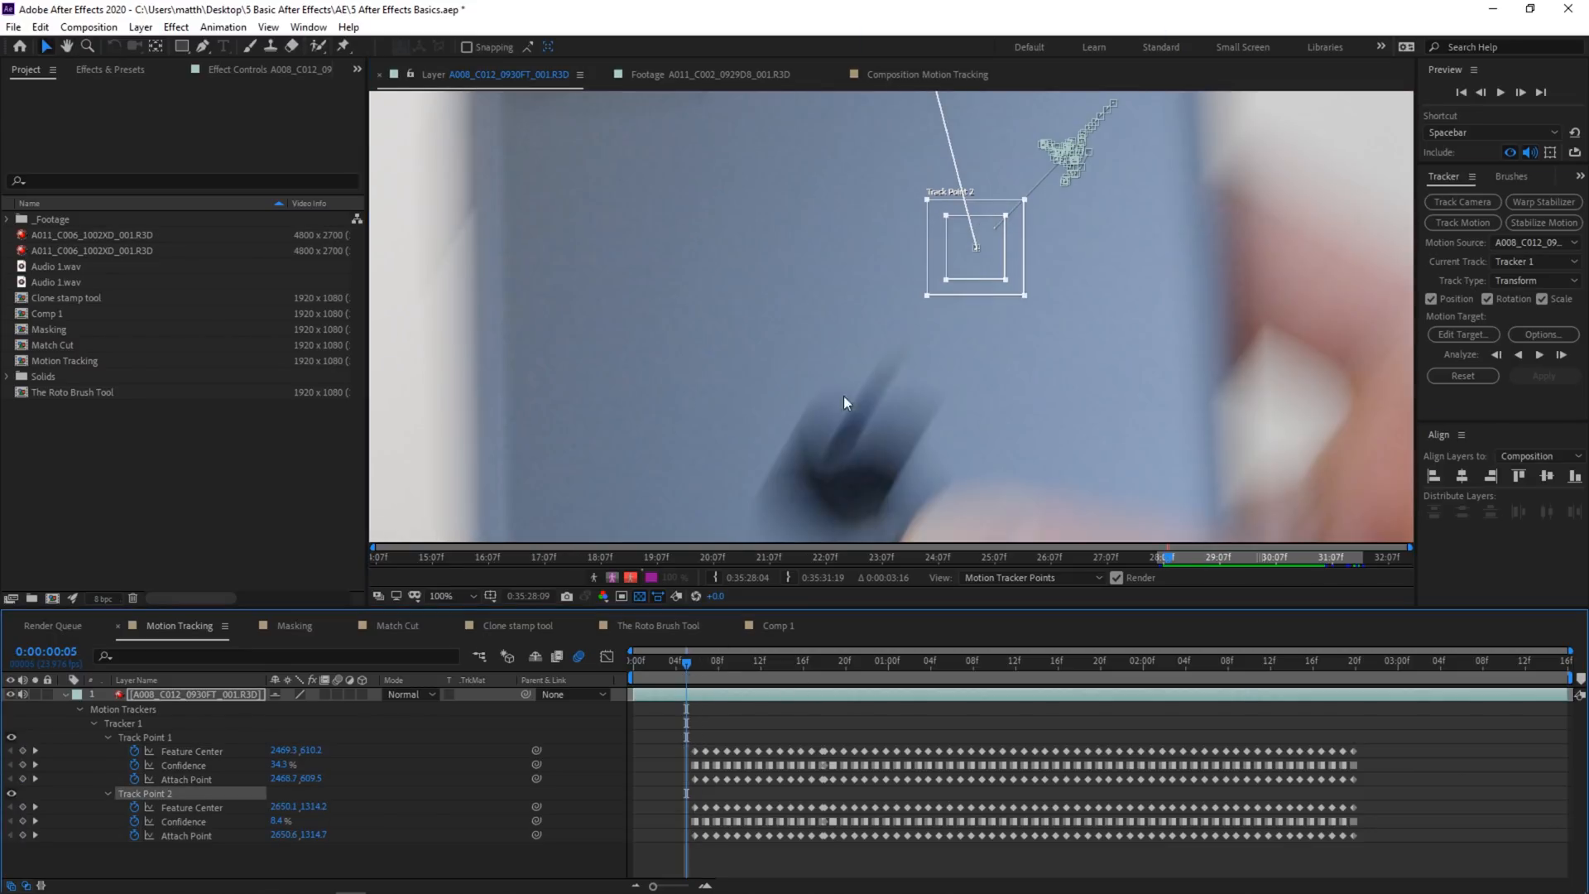
drag(979, 265, 844, 454)
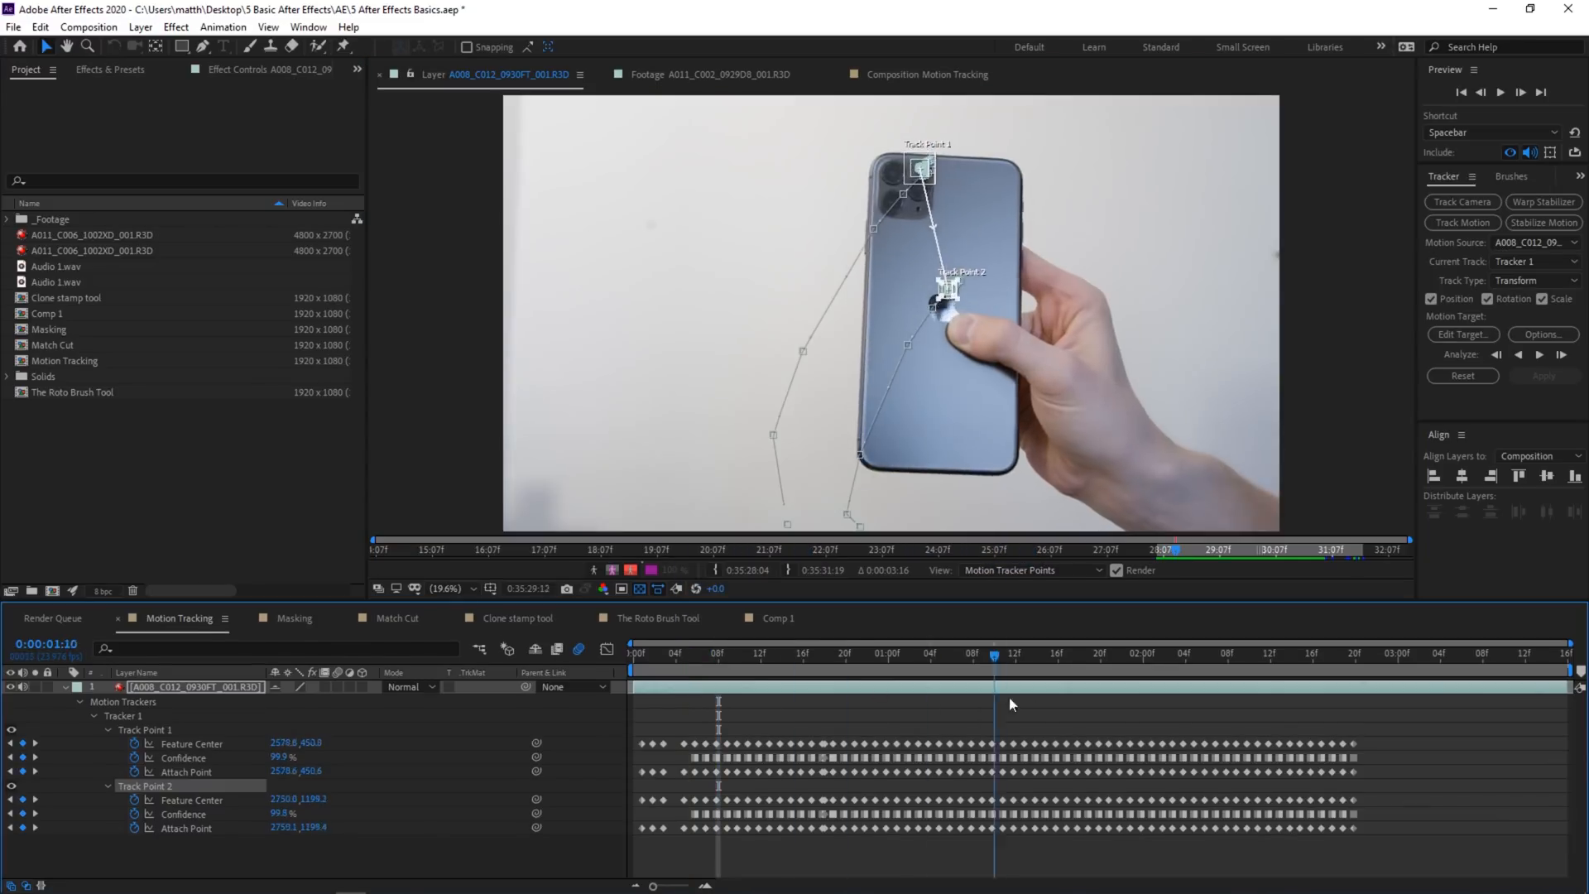
drag(1009, 697, 1334, 658)
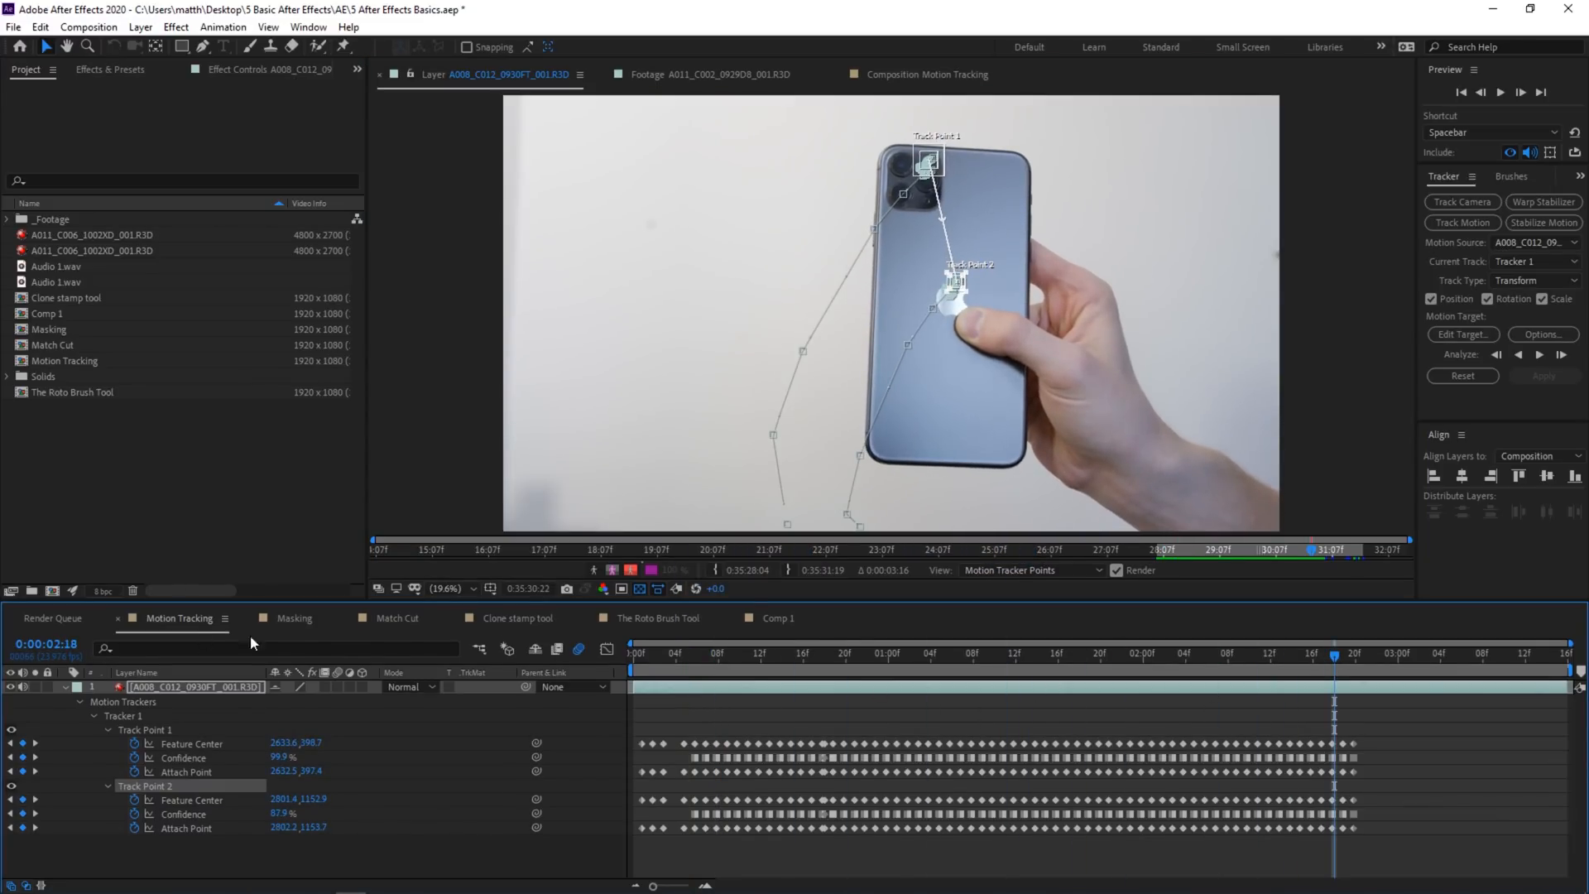
Add a new null object layer to the Motion Tracking composition.
click(234, 850)
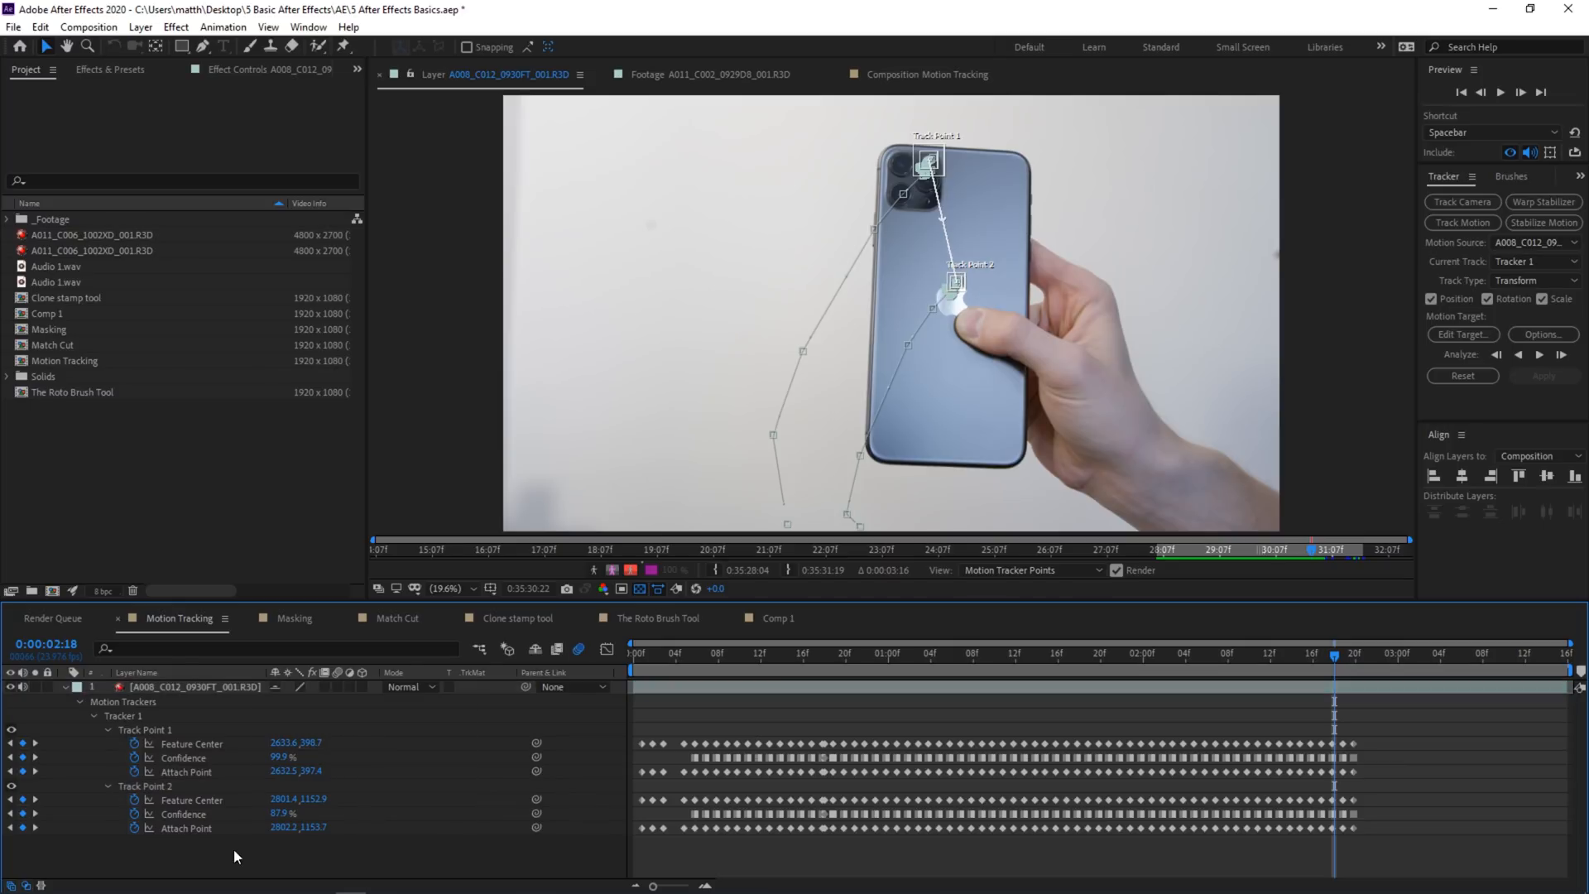
right_click(363, 859)
mouse_move(437, 672)
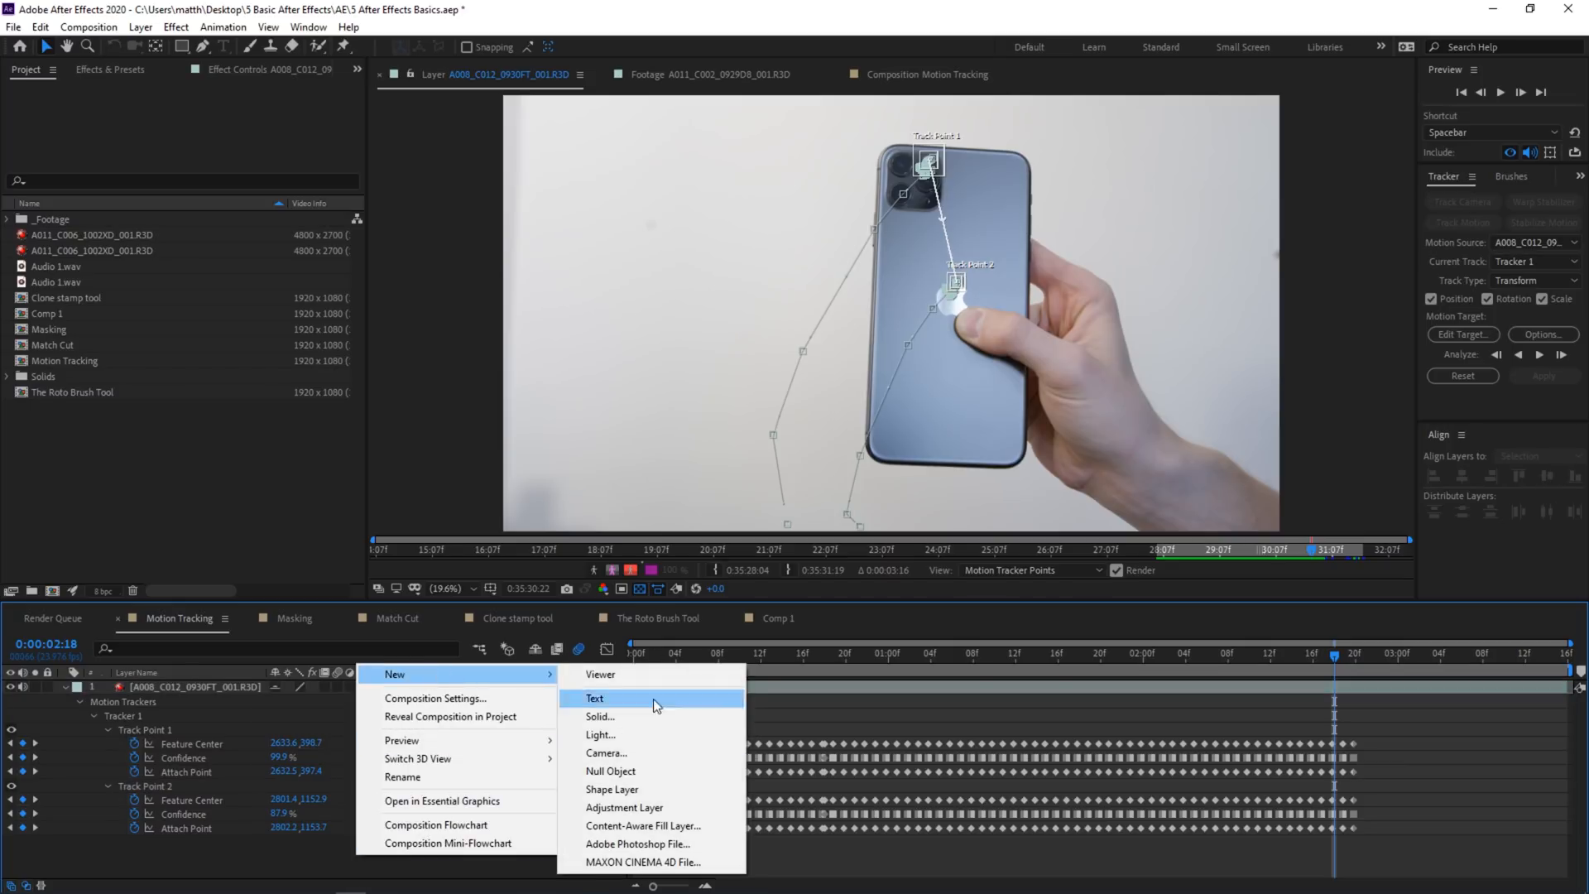
click(670, 770)
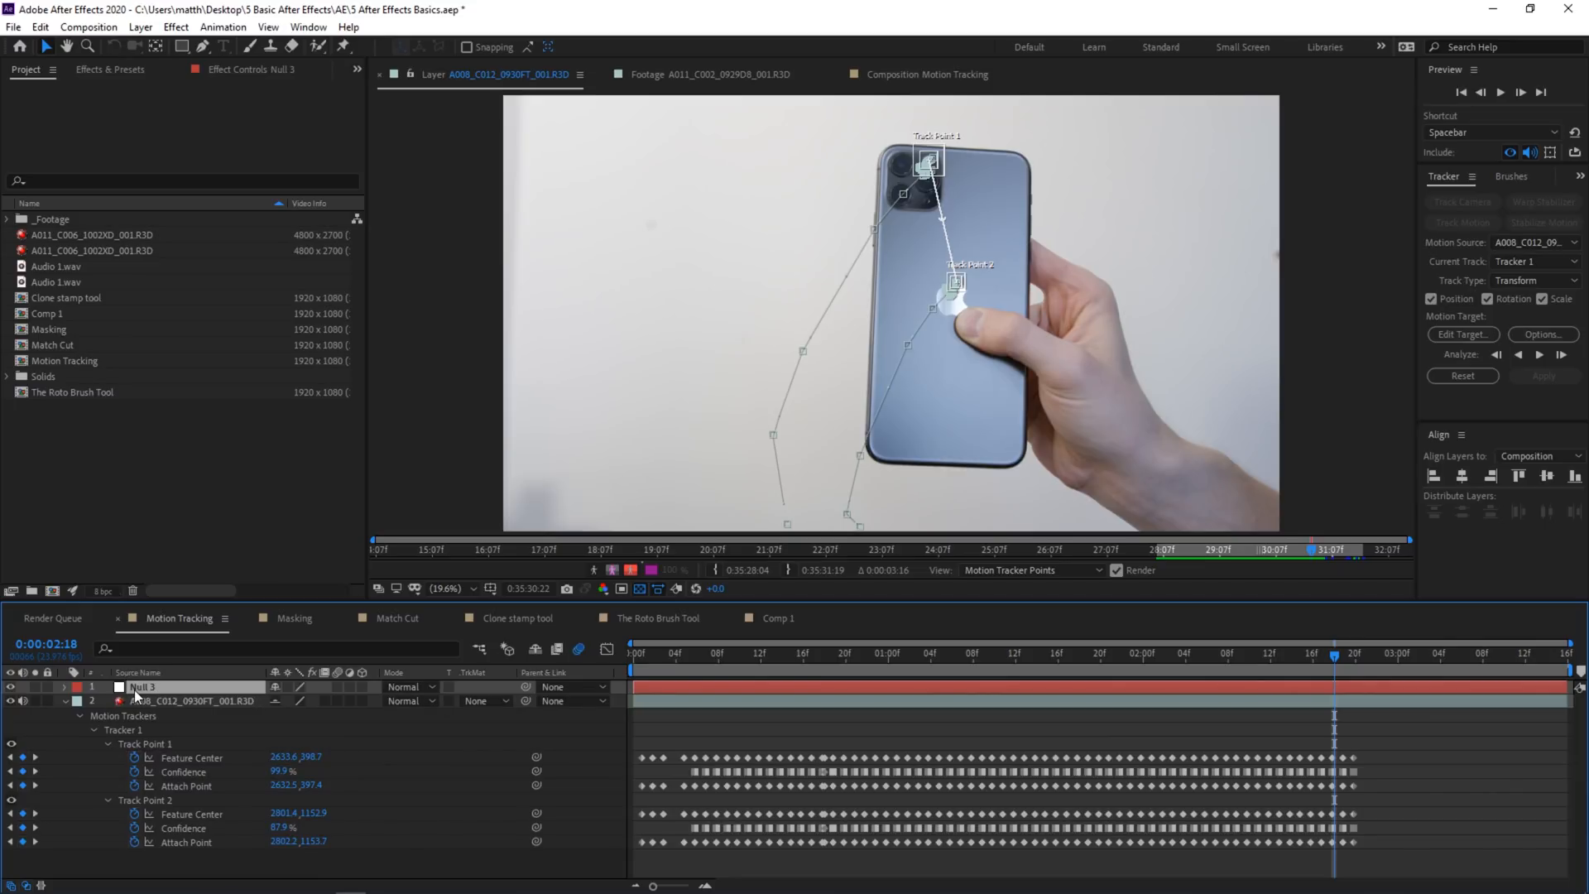
Set Null 3 as the tracker's motion target and apply the tracking data in the X and Y dimensions.
click(1482, 334)
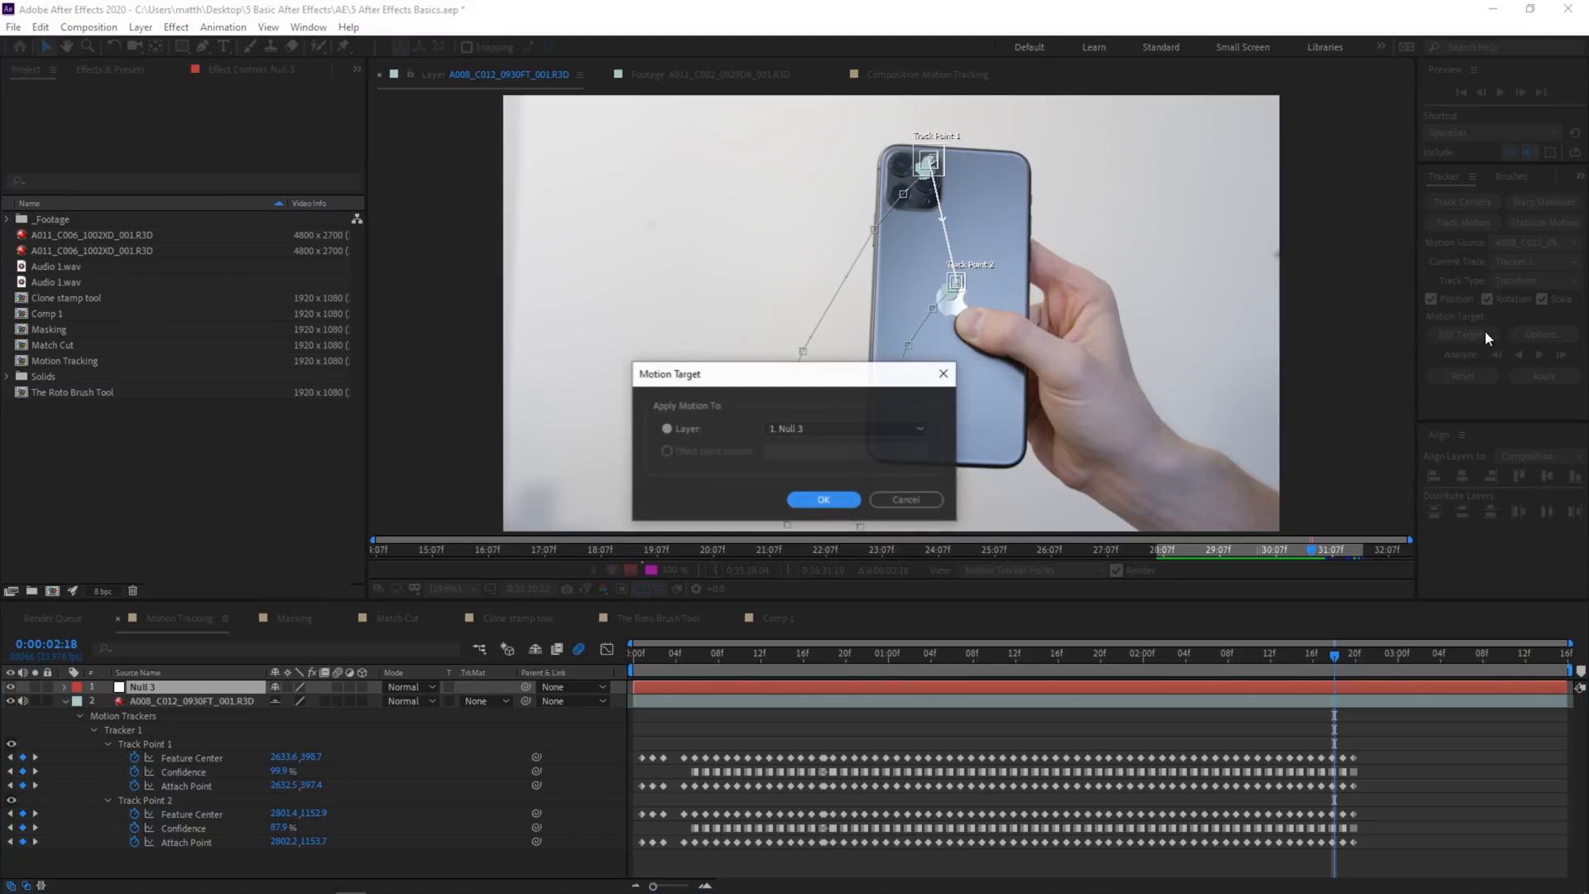
click(856, 425)
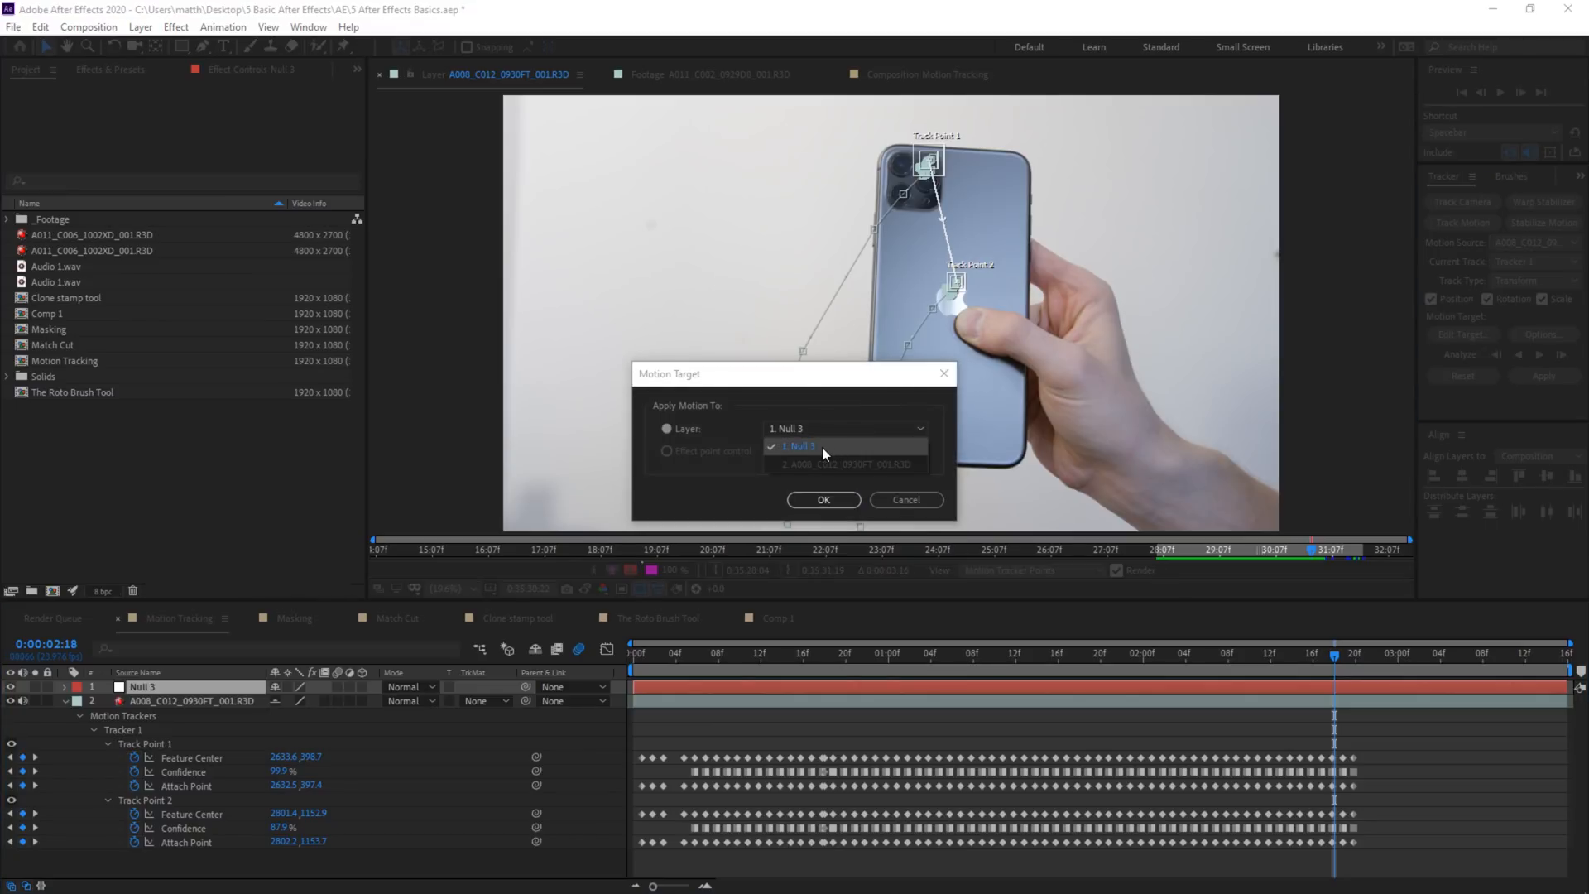
click(823, 447)
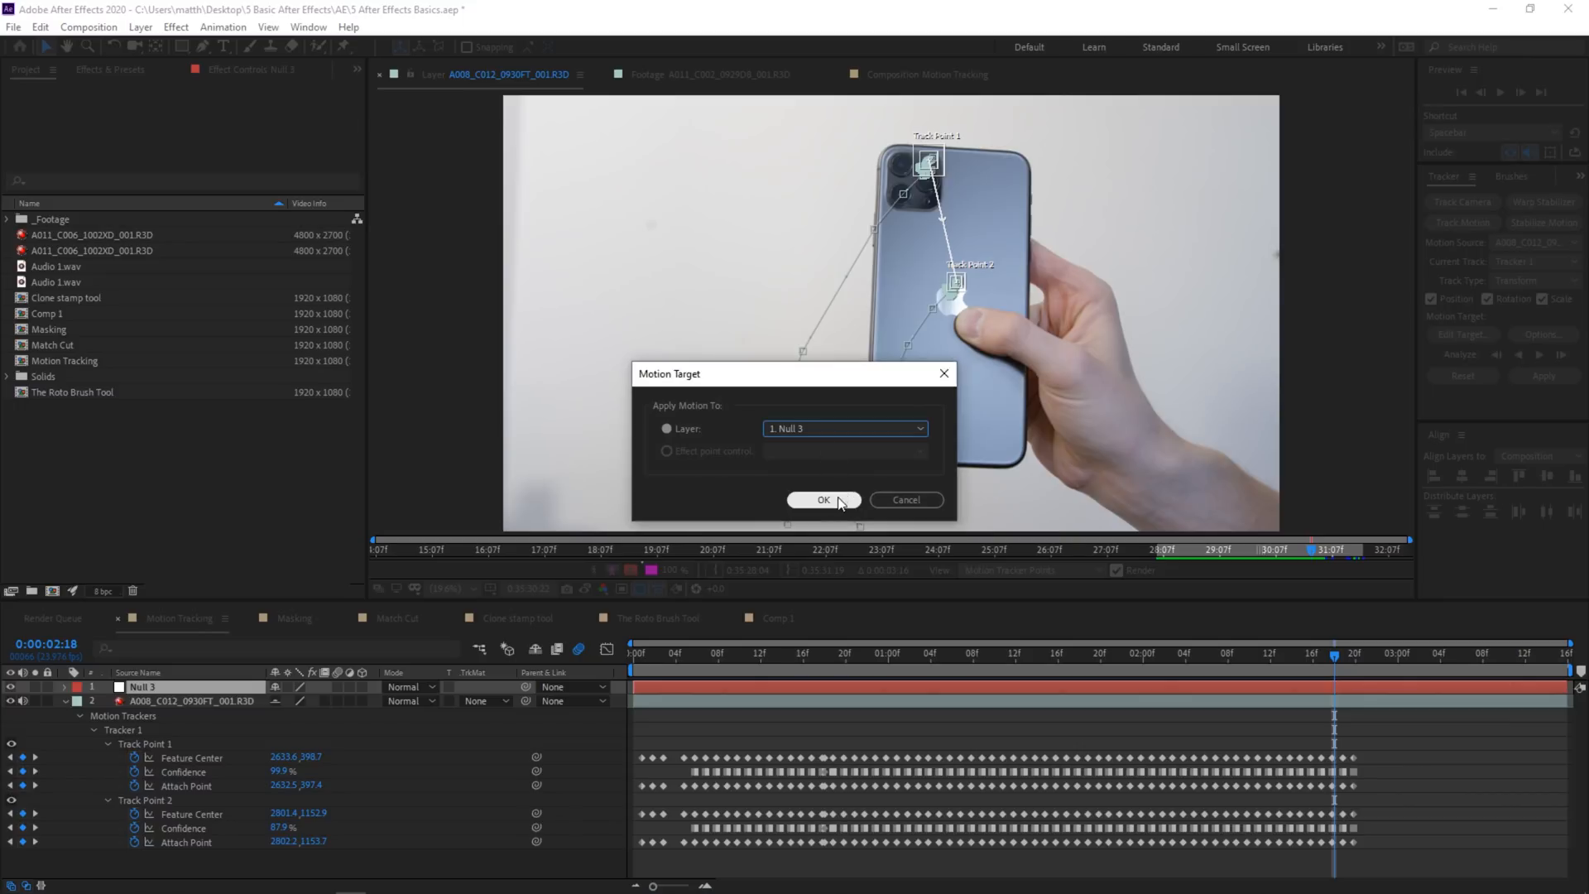
click(839, 500)
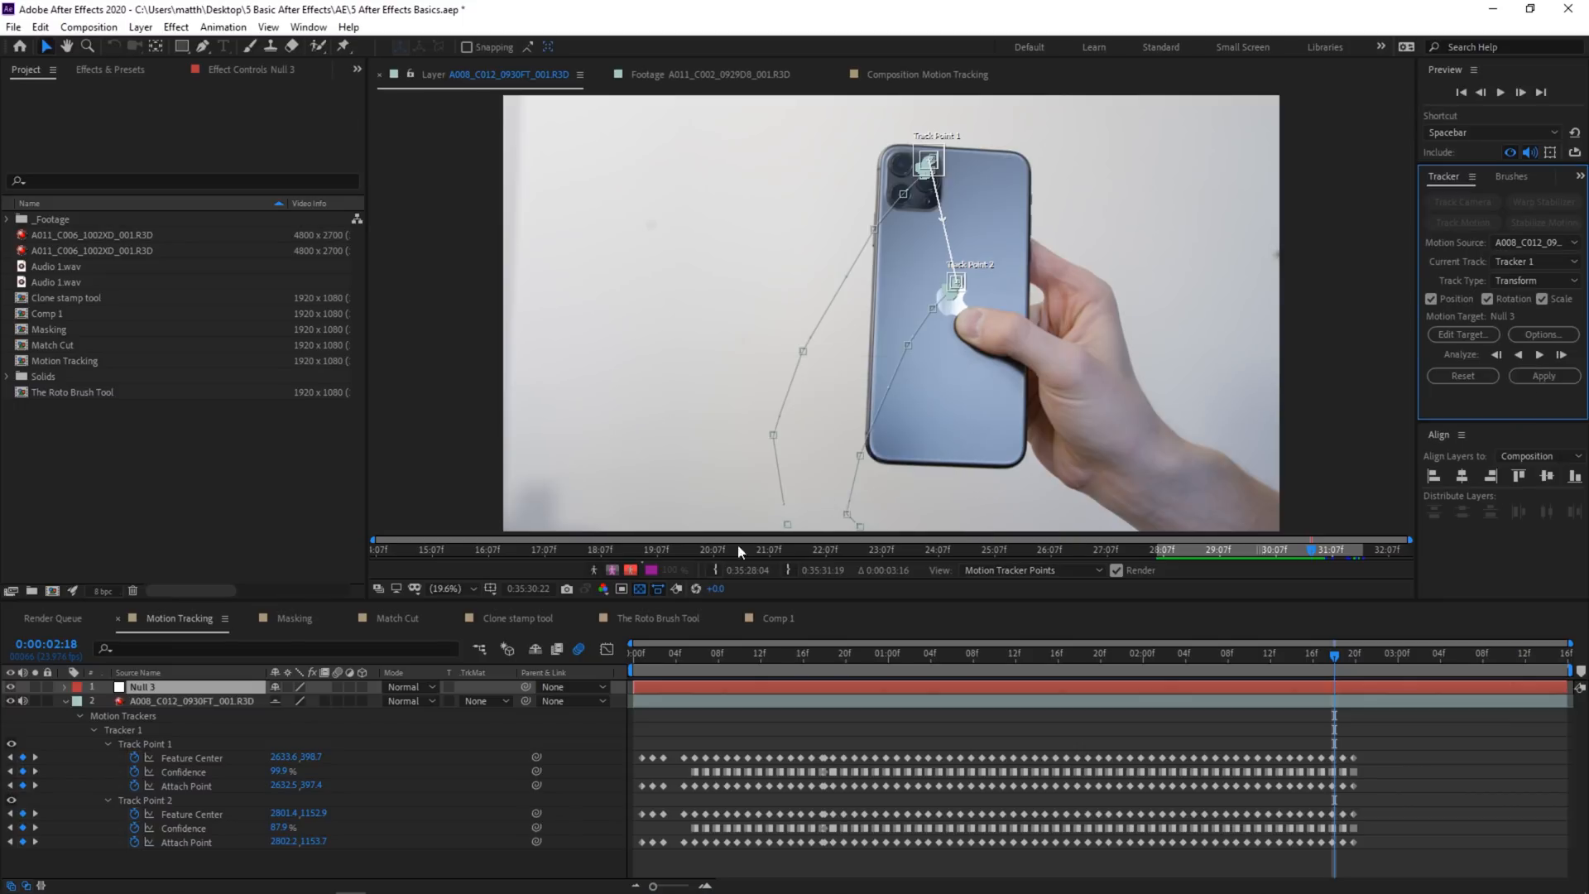
click(1564, 379)
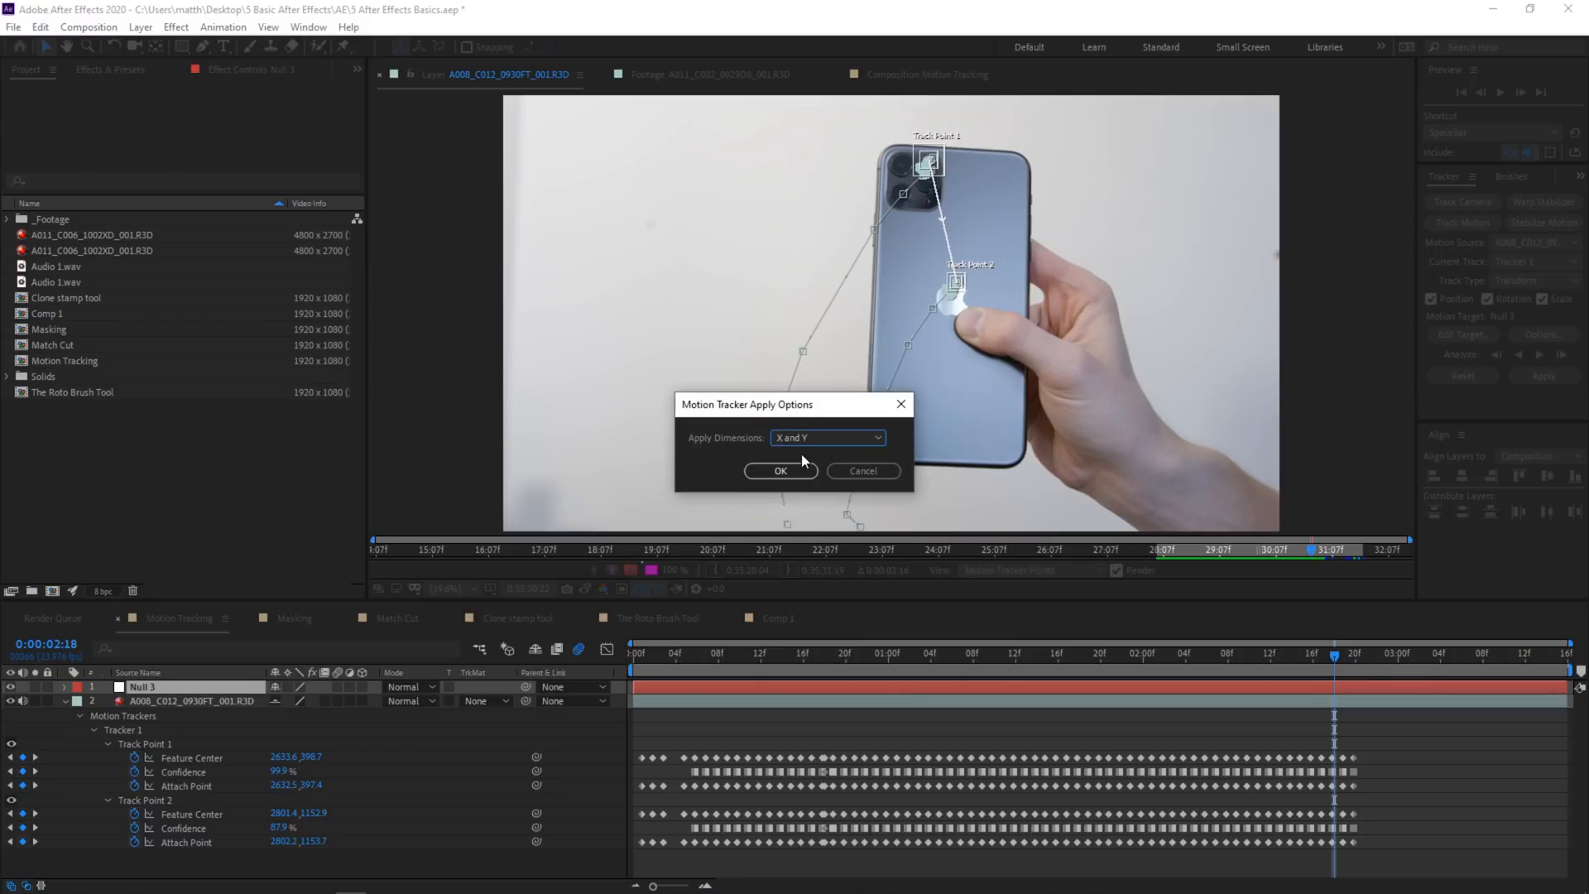
click(781, 470)
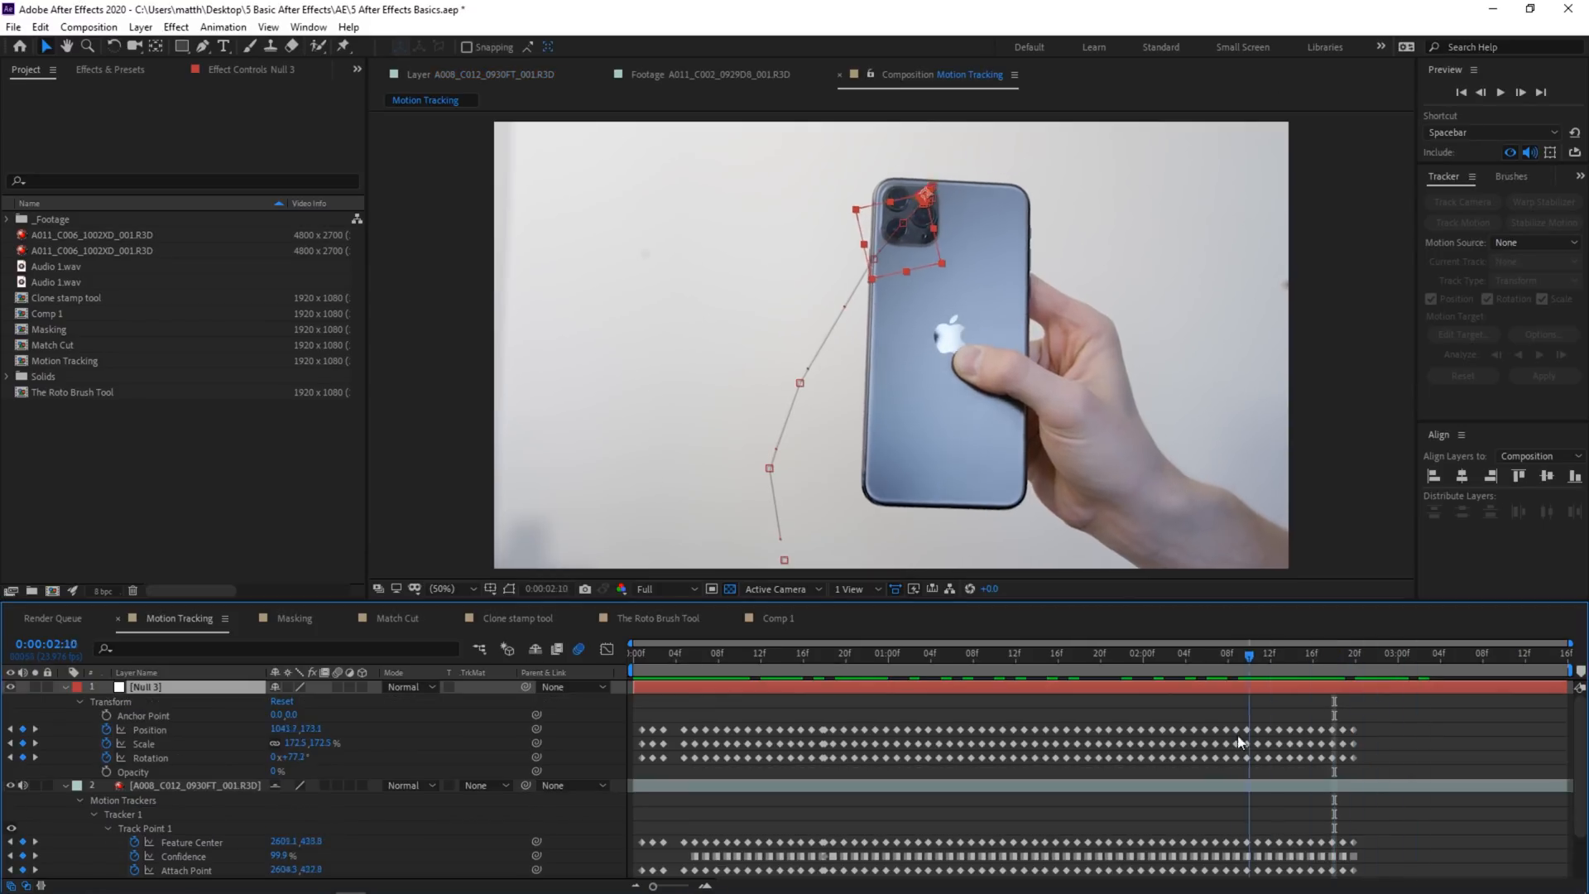
drag(1021, 754, 1316, 718)
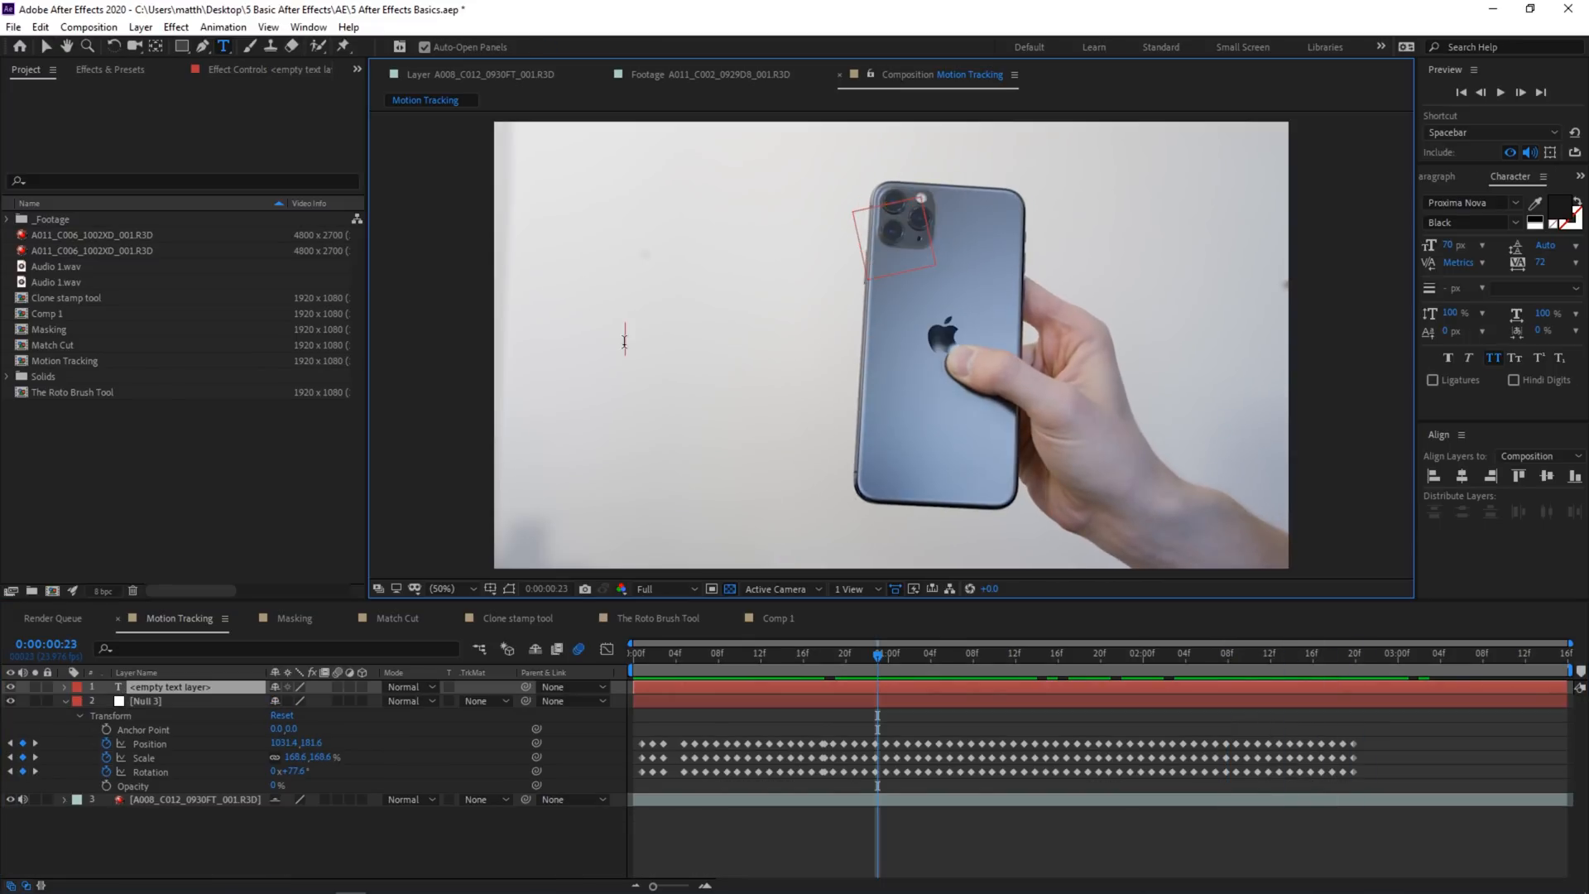
Enter the text "iphone 11 pro" beside the phone and parent its layer to Null 3.
text(ipho)
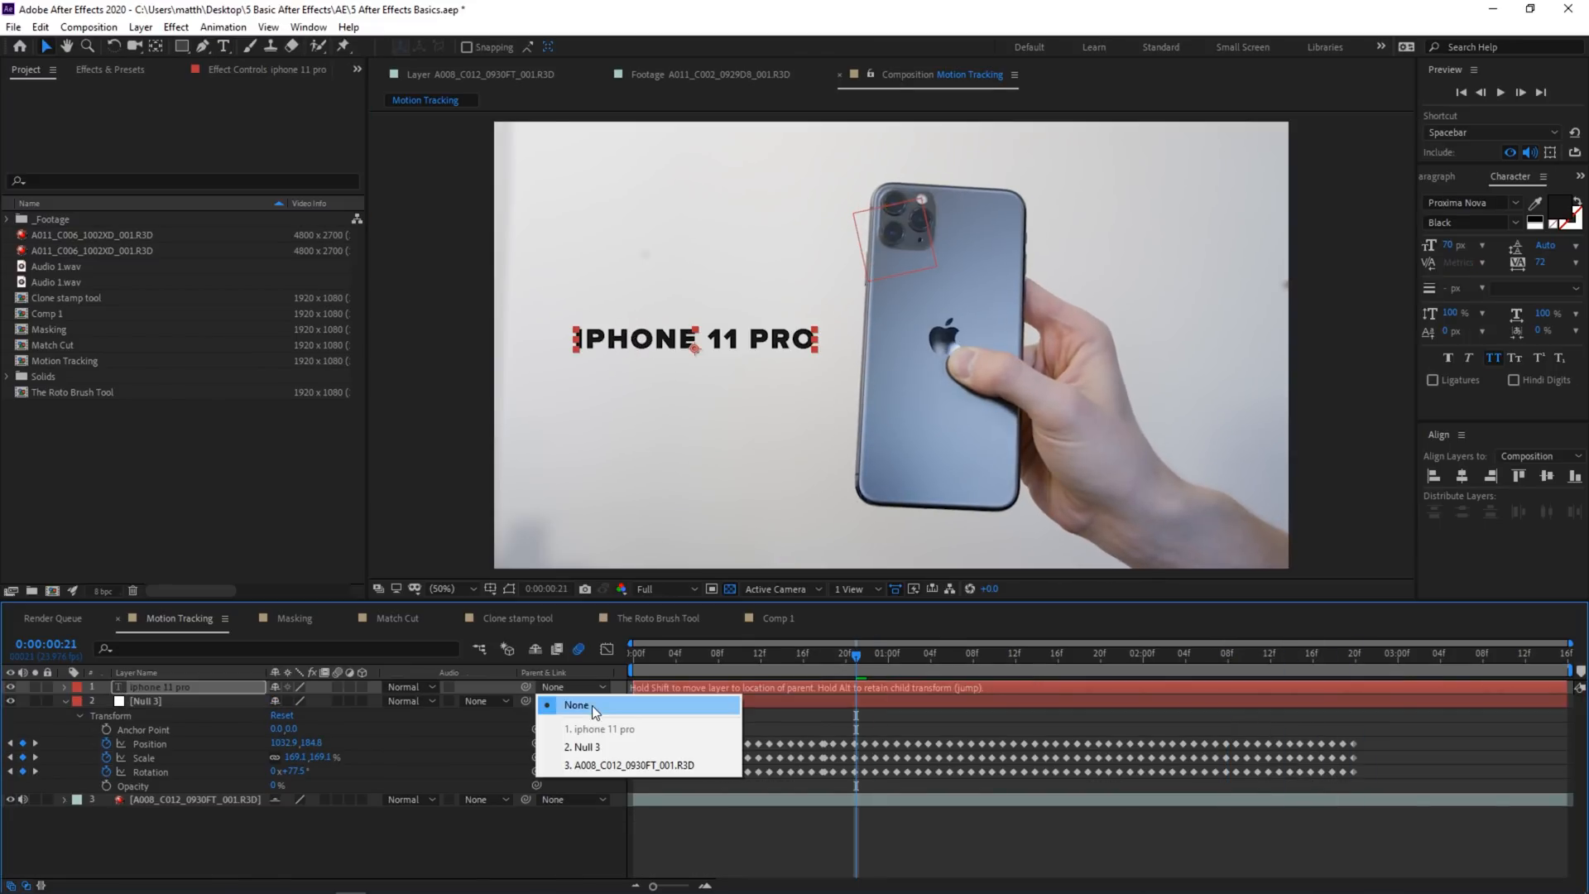
click(582, 705)
click(571, 687)
click(595, 748)
mouse_move(856, 658)
mouse_down()
mouse_move(737, 675)
mouse_move(1341, 705)
mouse_move(663, 725)
mouse_move(703, 681)
mouse_move(763, 679)
mouse_move(677, 672)
mouse_move(855, 674)
mouse_up()
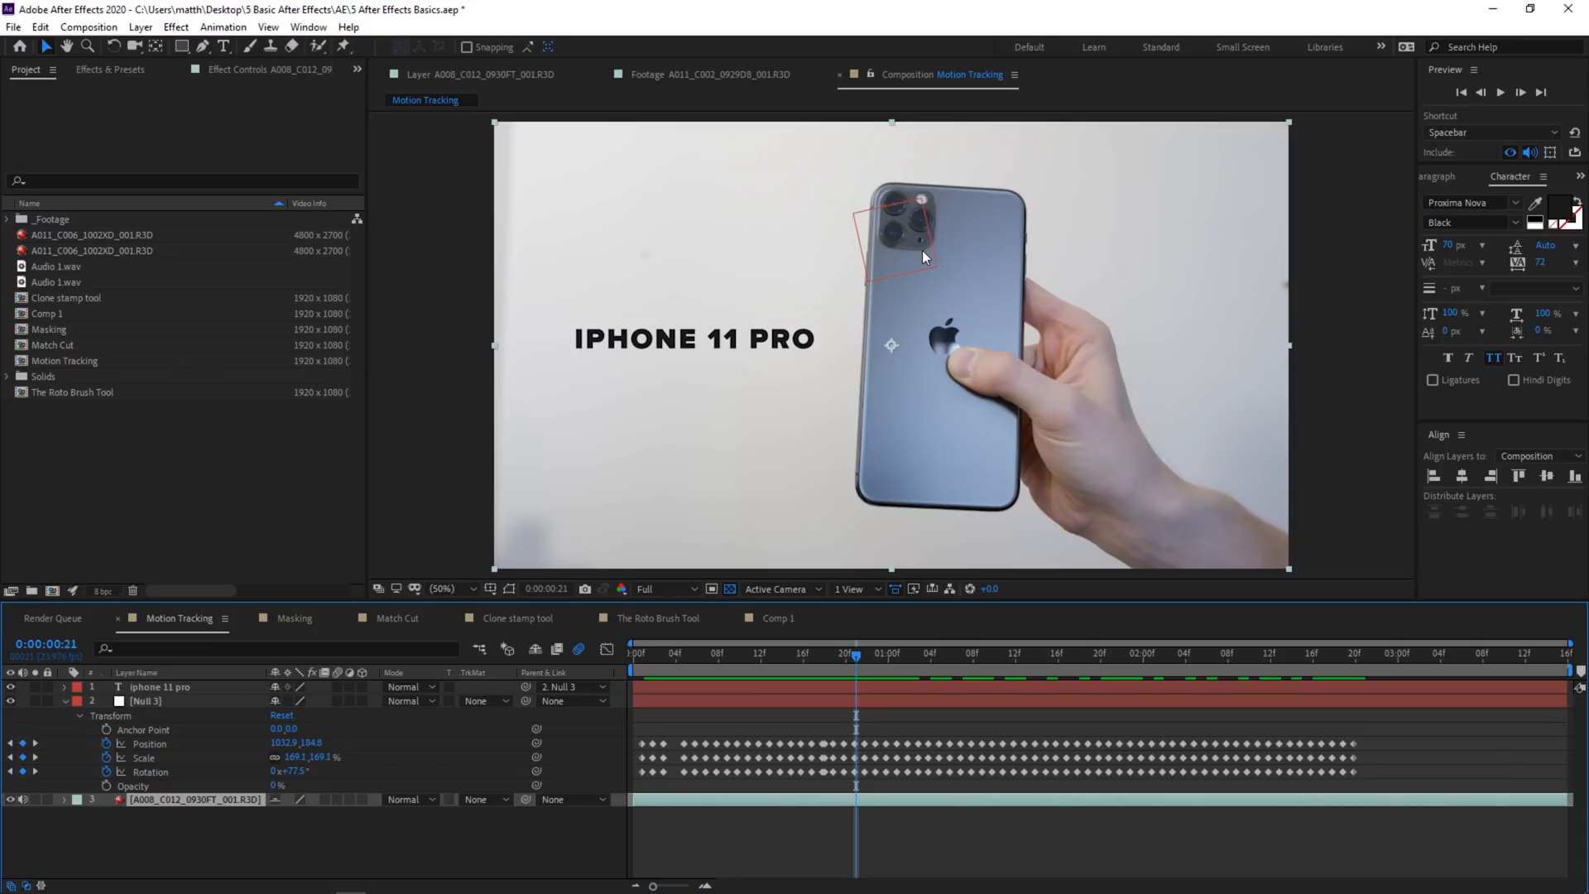
Scrub the Motion Tracking composition to check how the text follows the phone.
drag(858, 654, 898, 662)
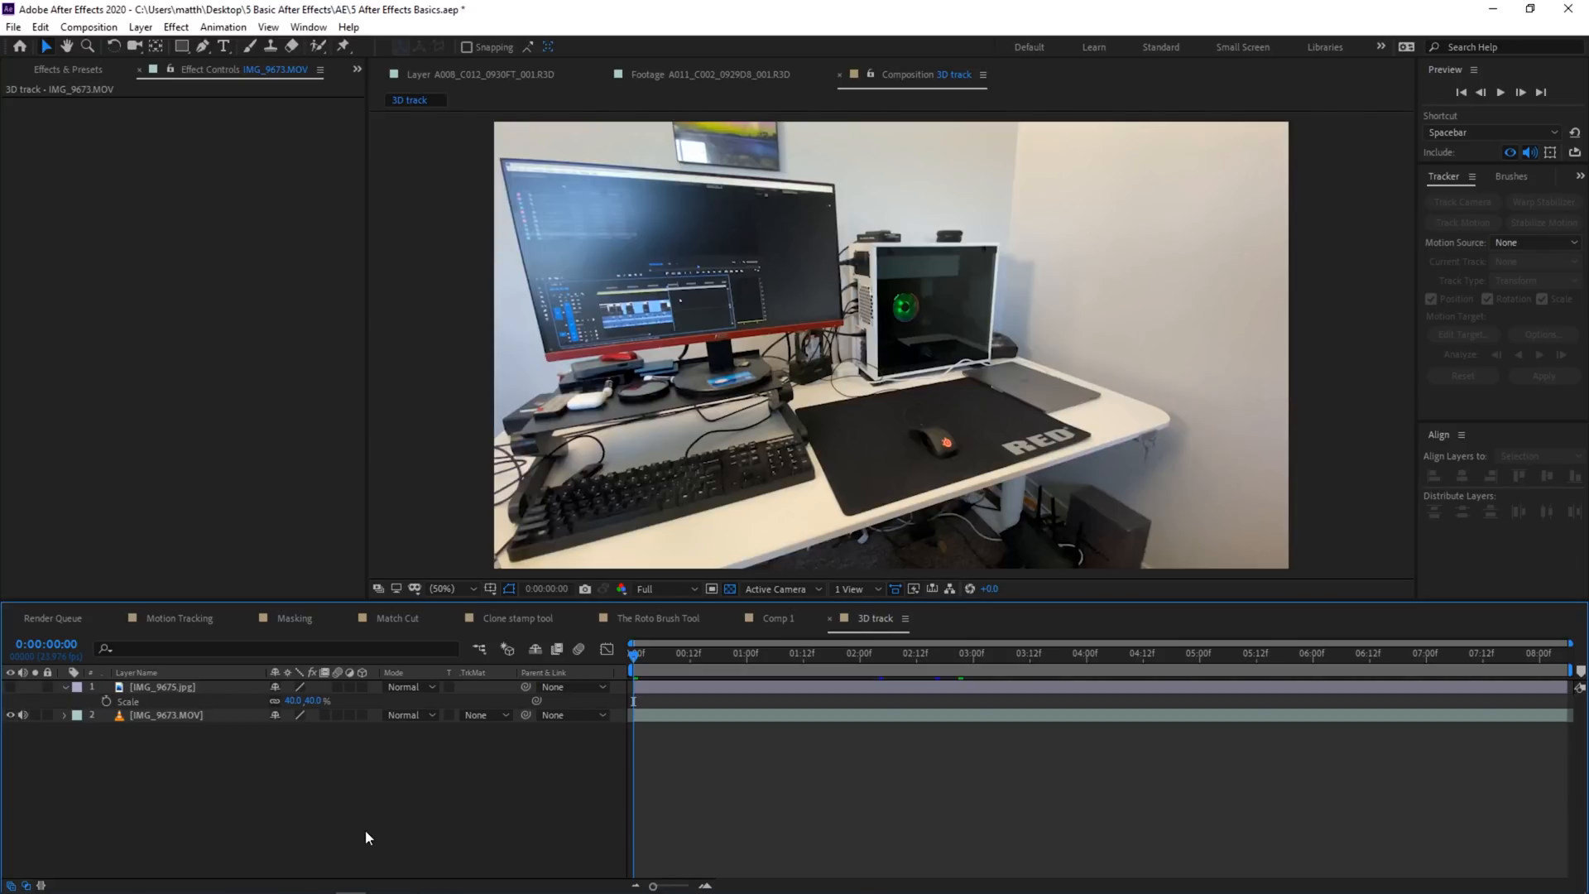
Preview the desk footage in the 3D track composition with the Rubik's cube layer IMG_9675.jpg shown over it.
drag(634, 654, 433, 697)
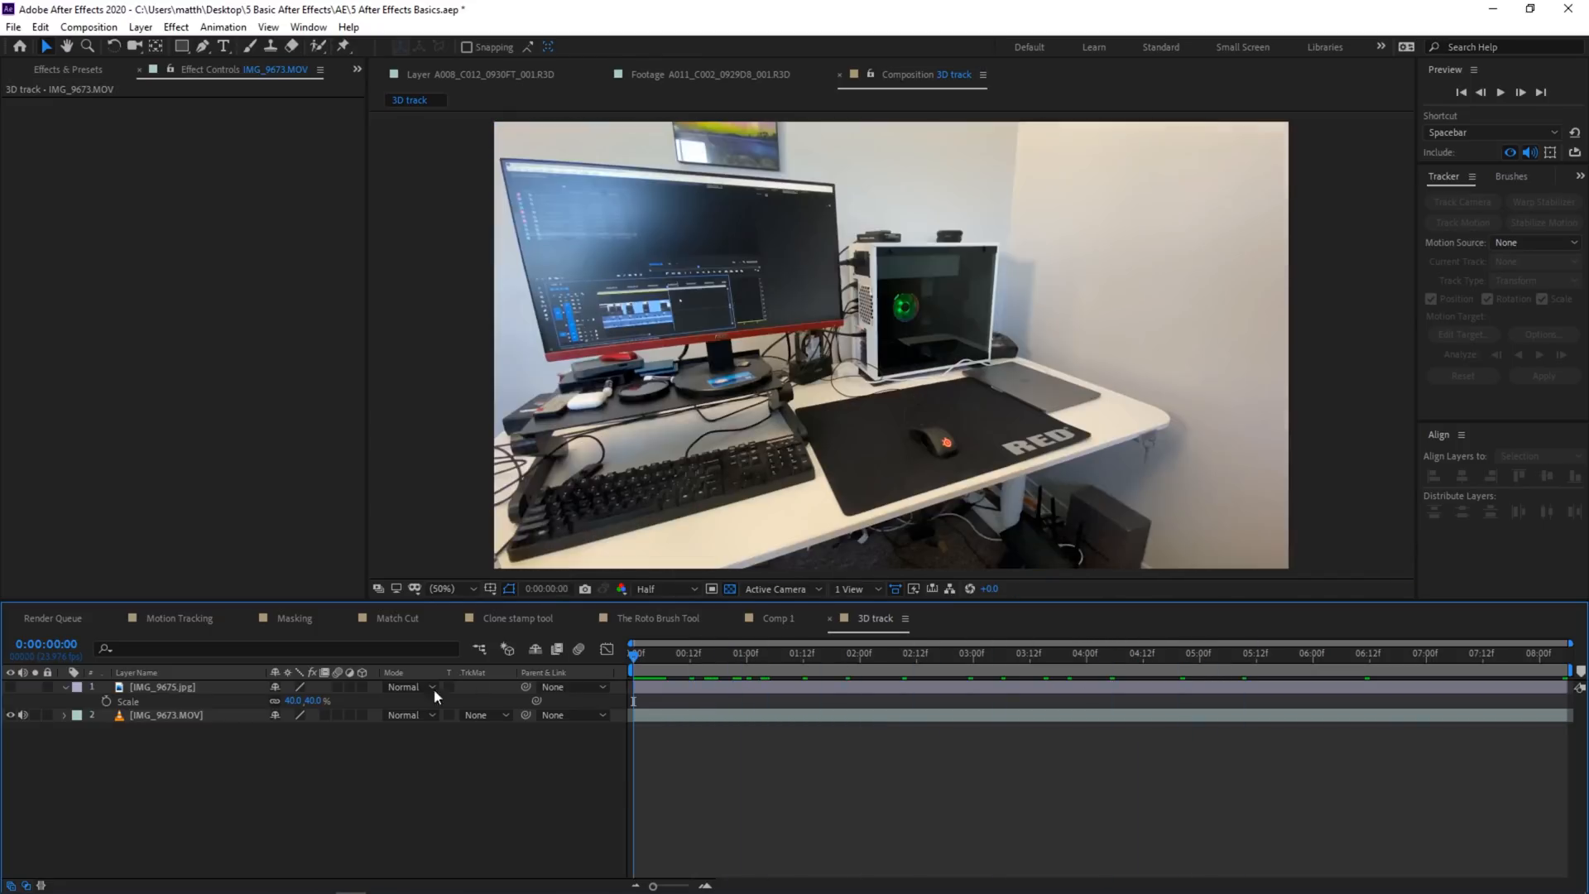
click(187, 687)
click(10, 687)
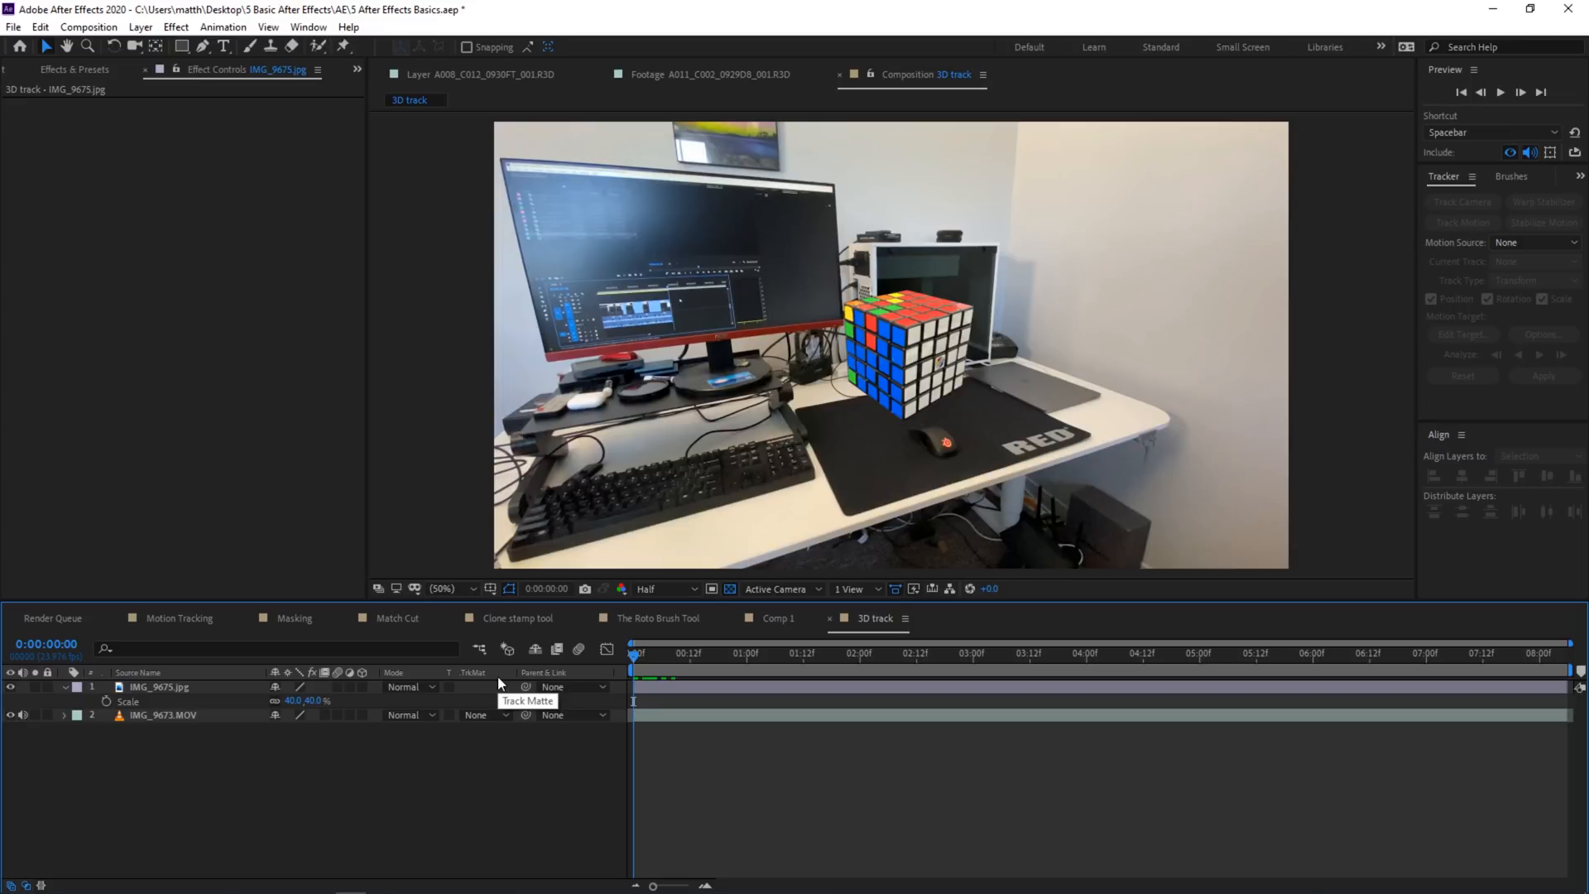
Hide the cube image layer and run Track Camera on IMG_9673.MOV.
click(187, 715)
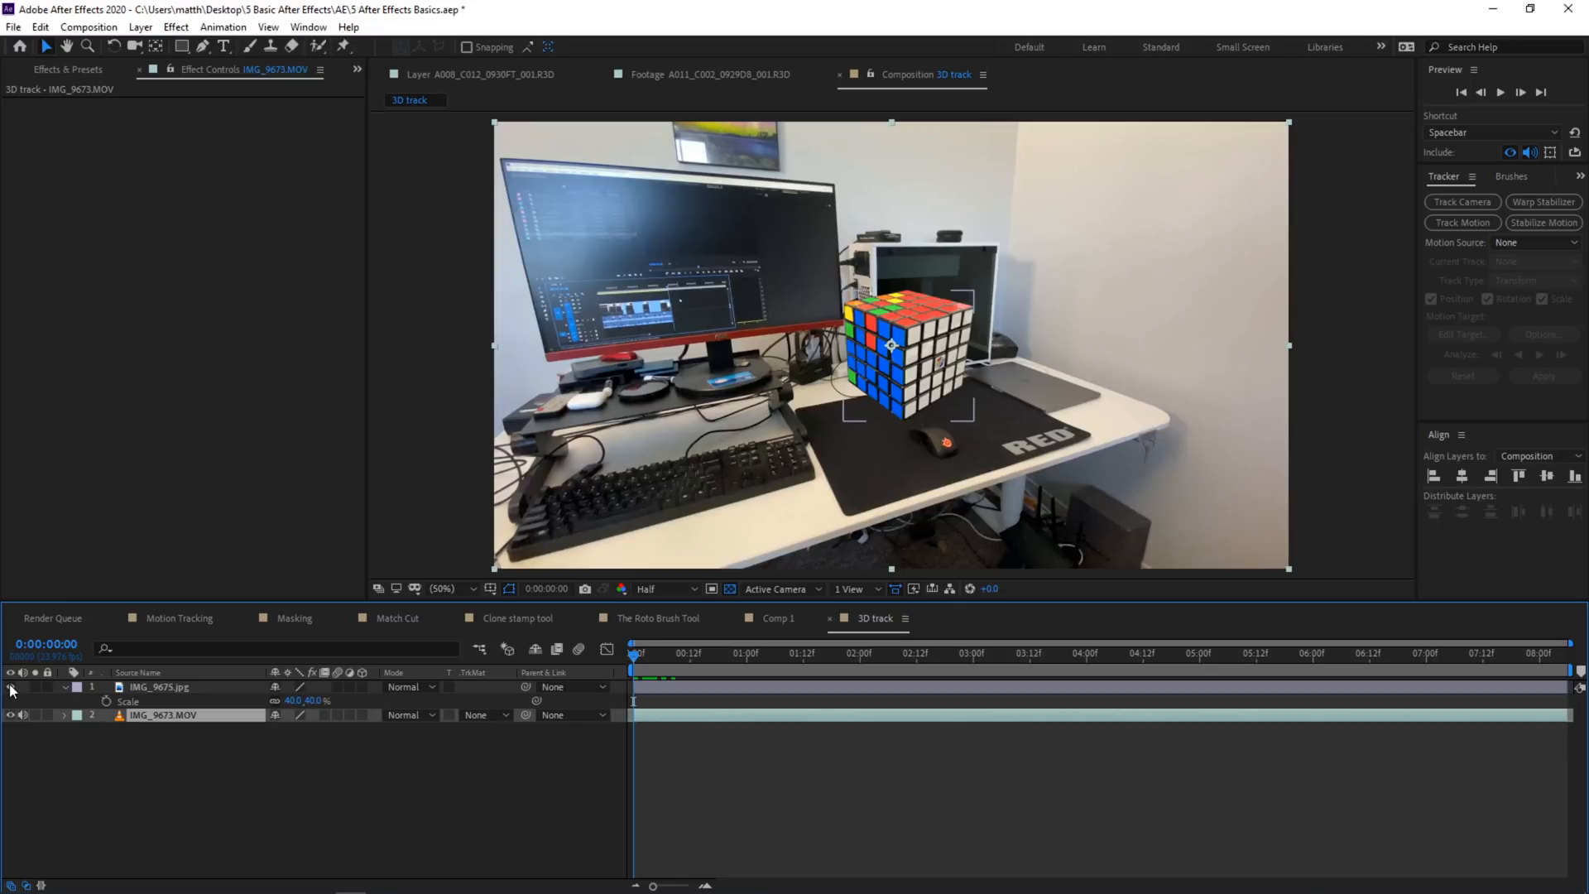
click(11, 687)
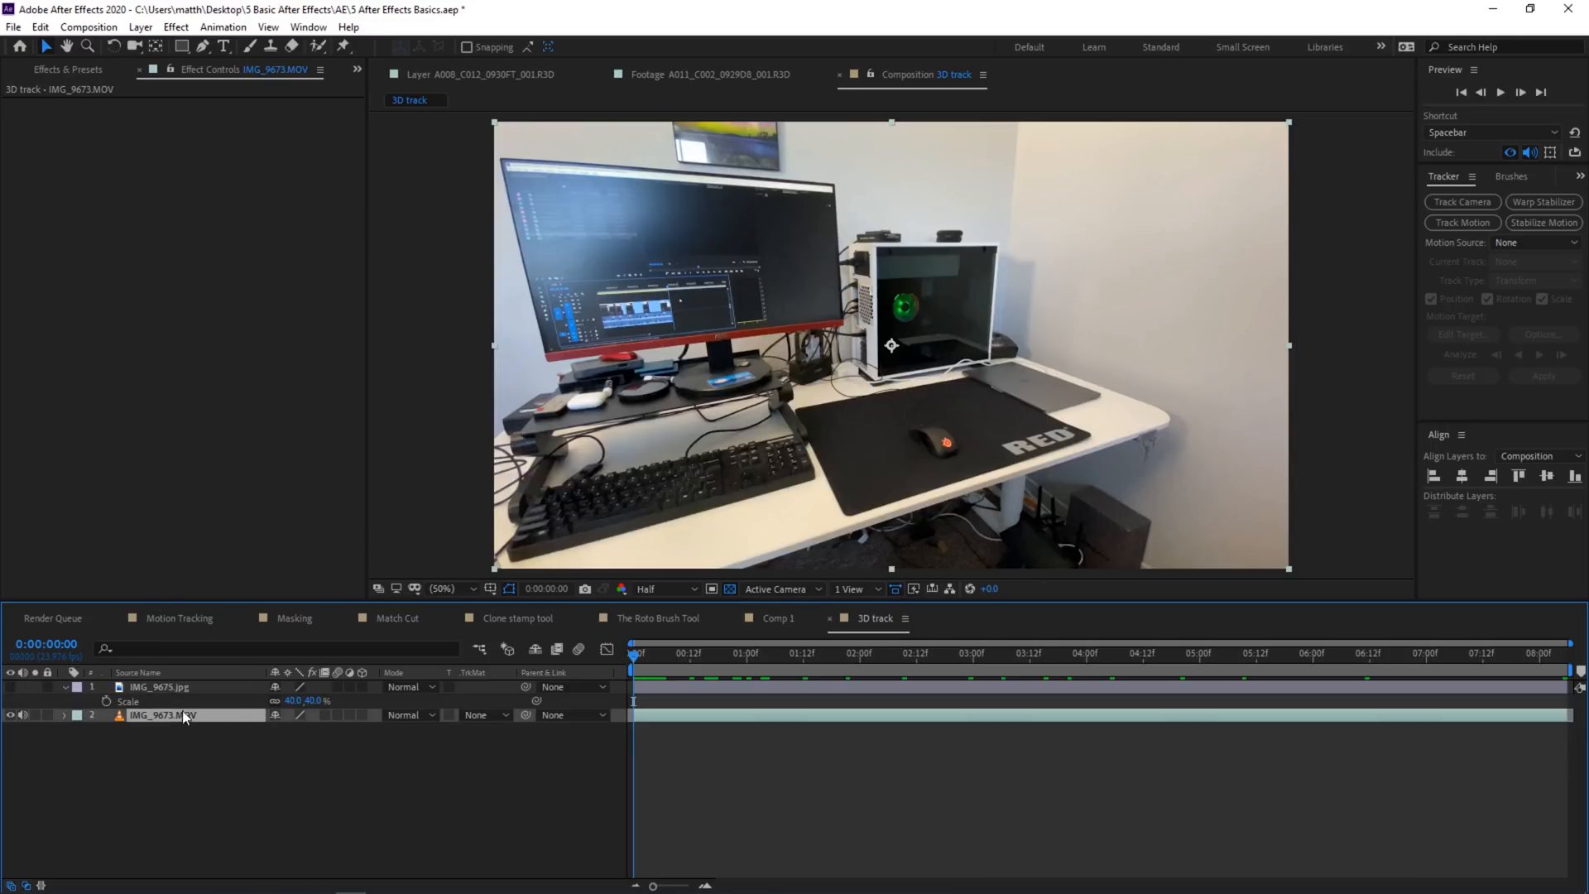
click(1470, 202)
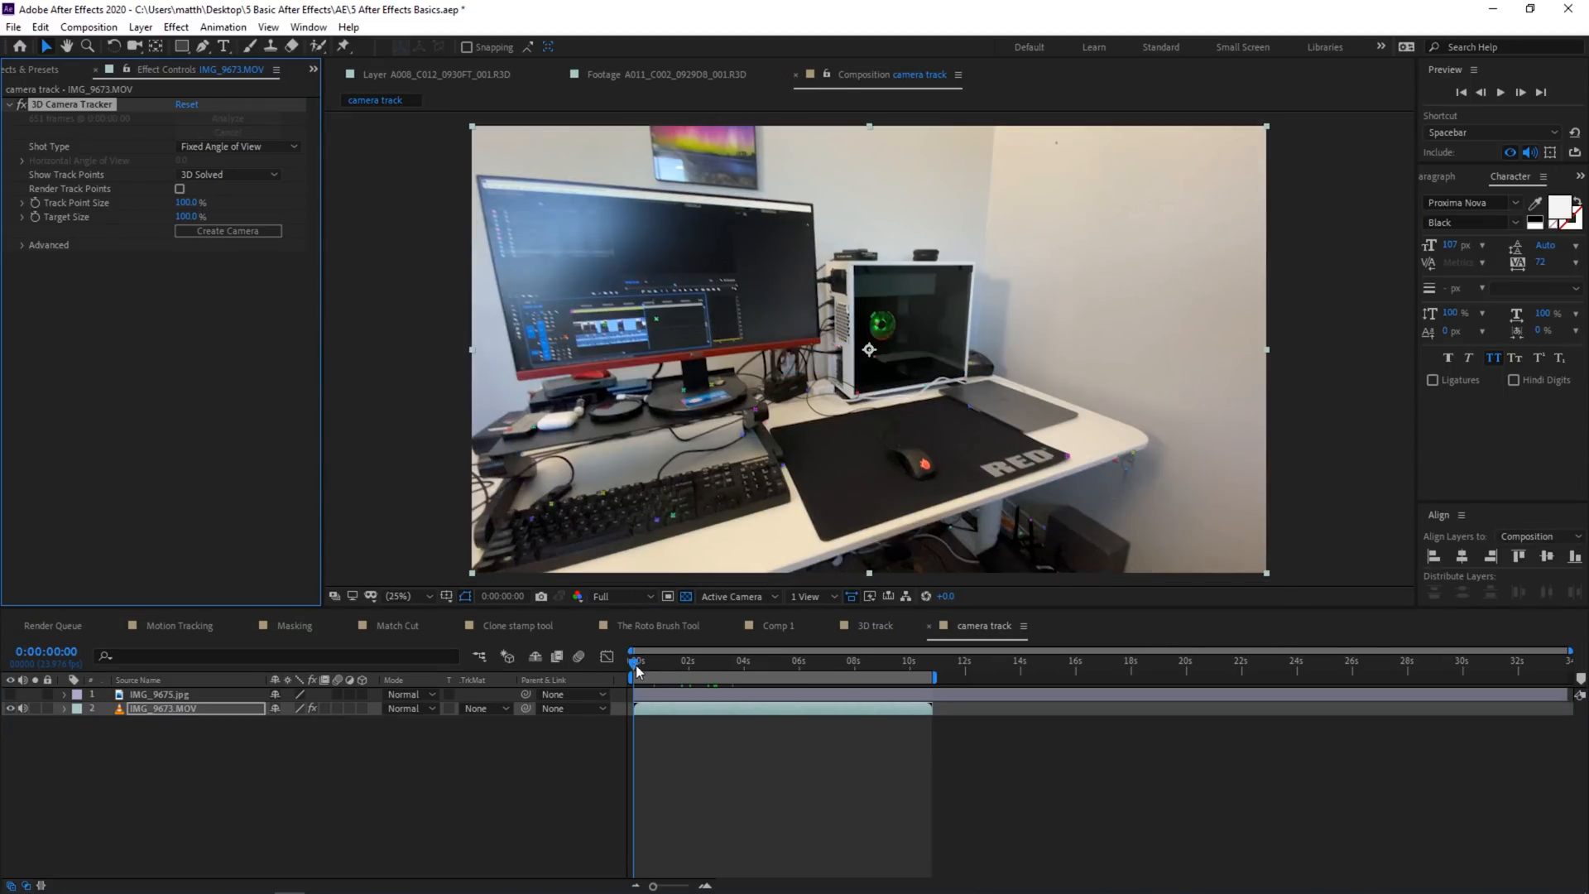
Check the solved track points along the desk footage and create a camera from the 3D Camera Tracker.
drag(637, 671, 848, 674)
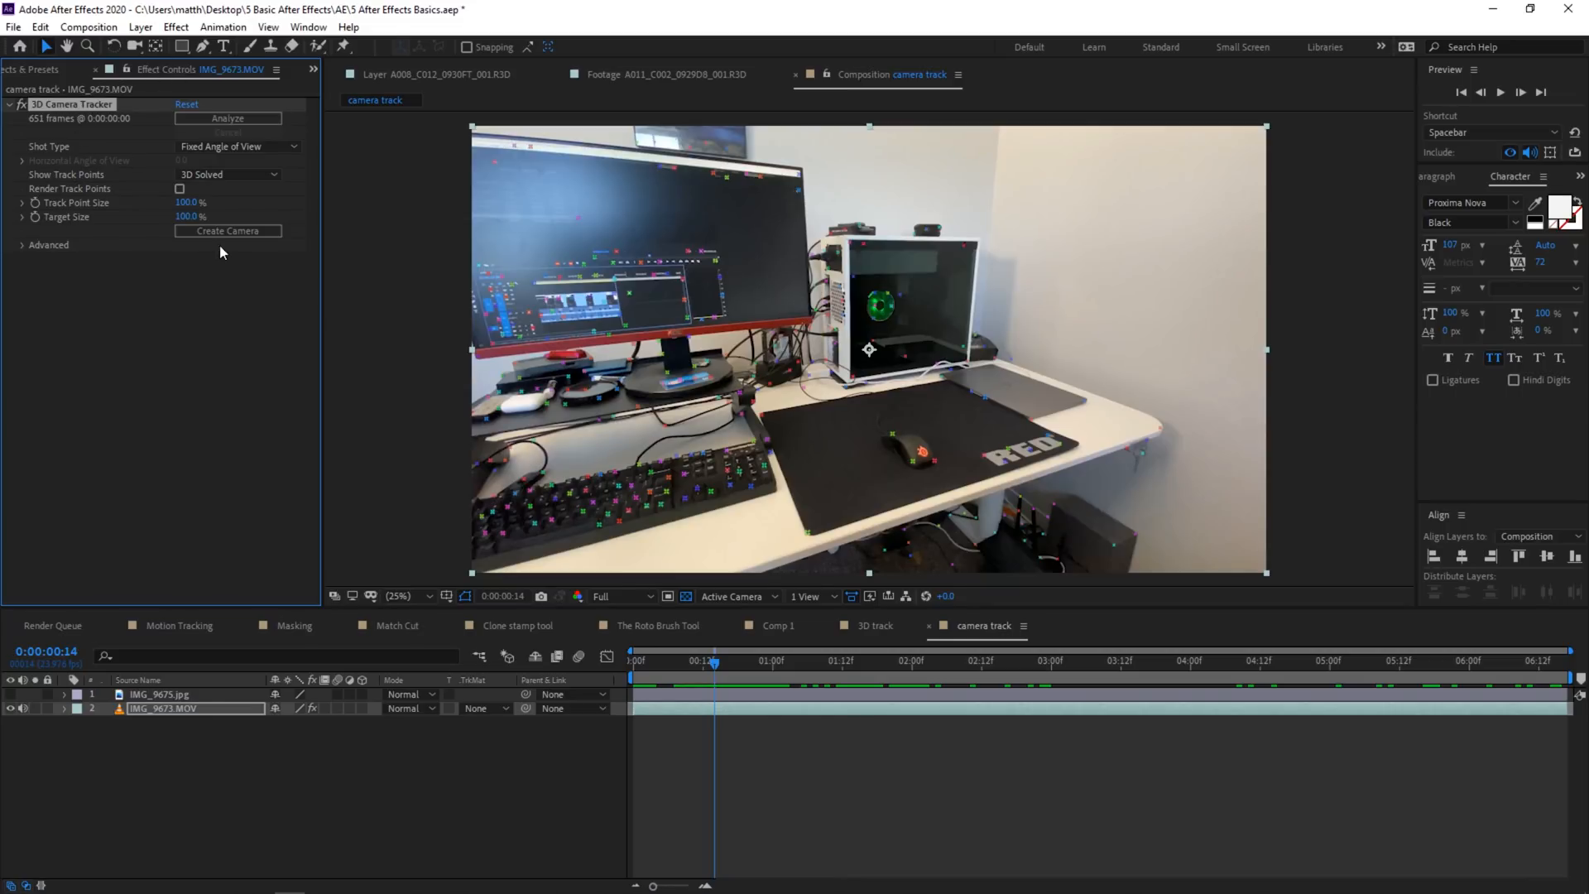
click(264, 230)
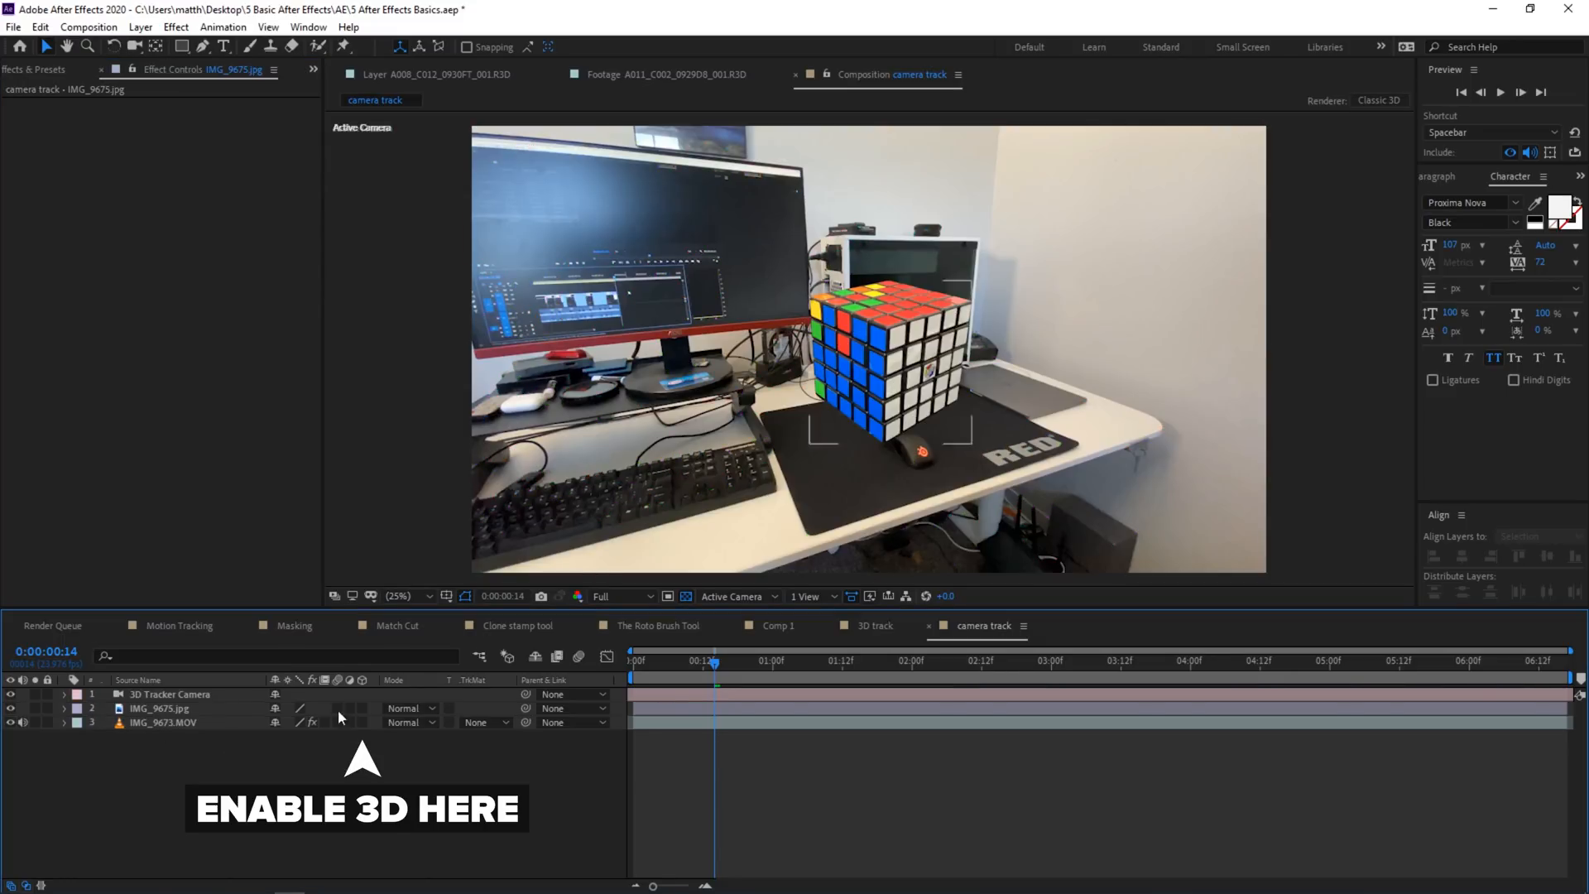
Make IMG_9675.jpg a 3D layer, review it along the timeline, and reveal its Position property.
click(162, 708)
click(361, 709)
drag(712, 665, 1588, 641)
key(p)
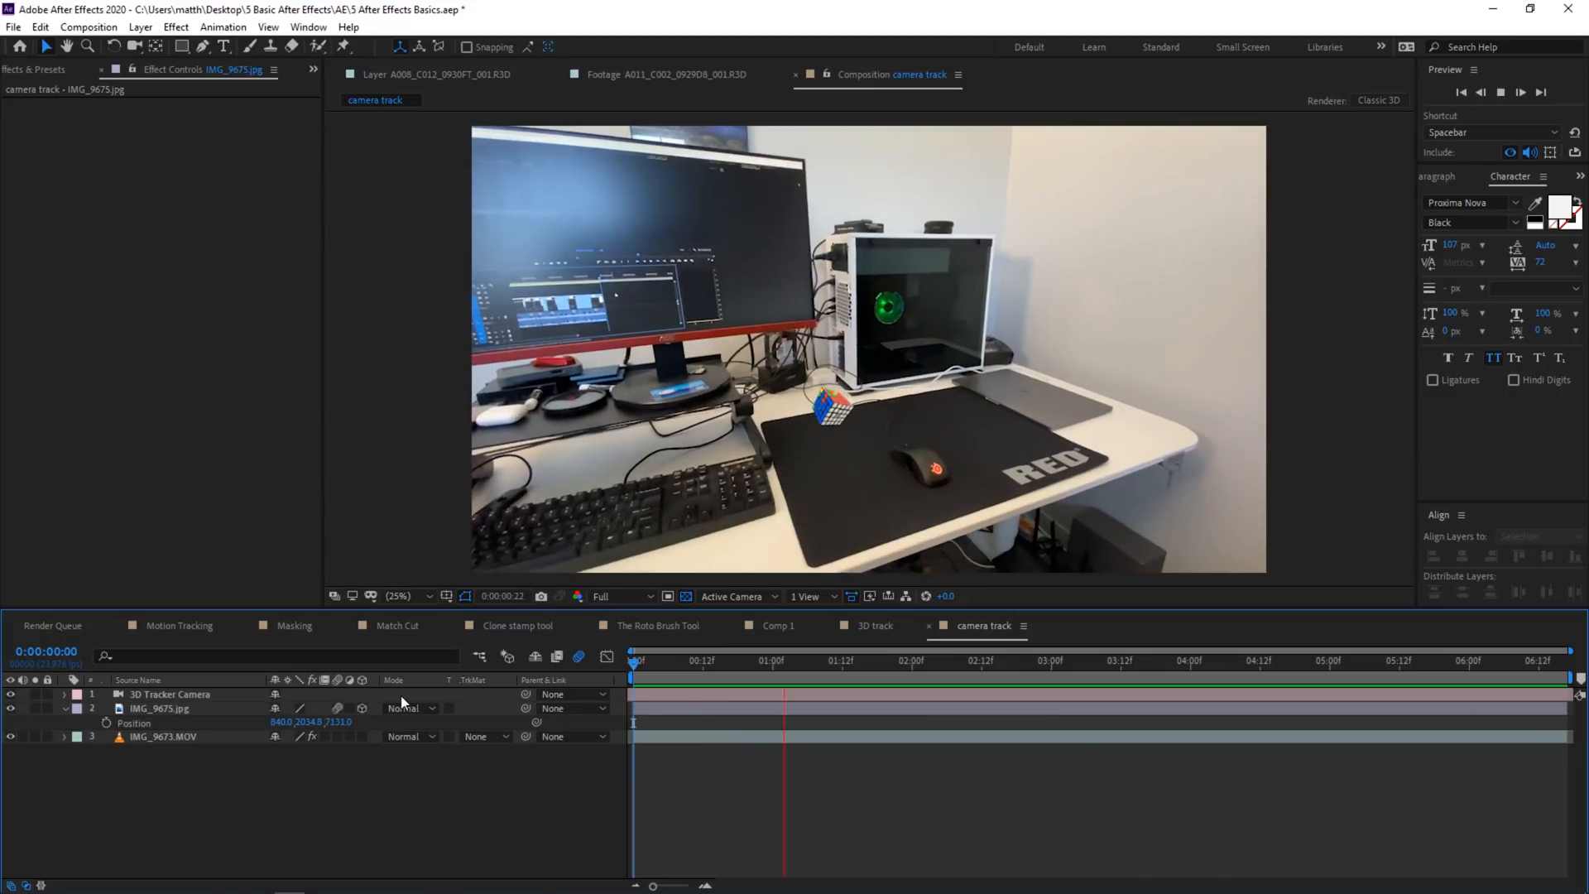
Scrub the camera track composition to check how the cube sits on the desk as the camera moves.
click(633, 670)
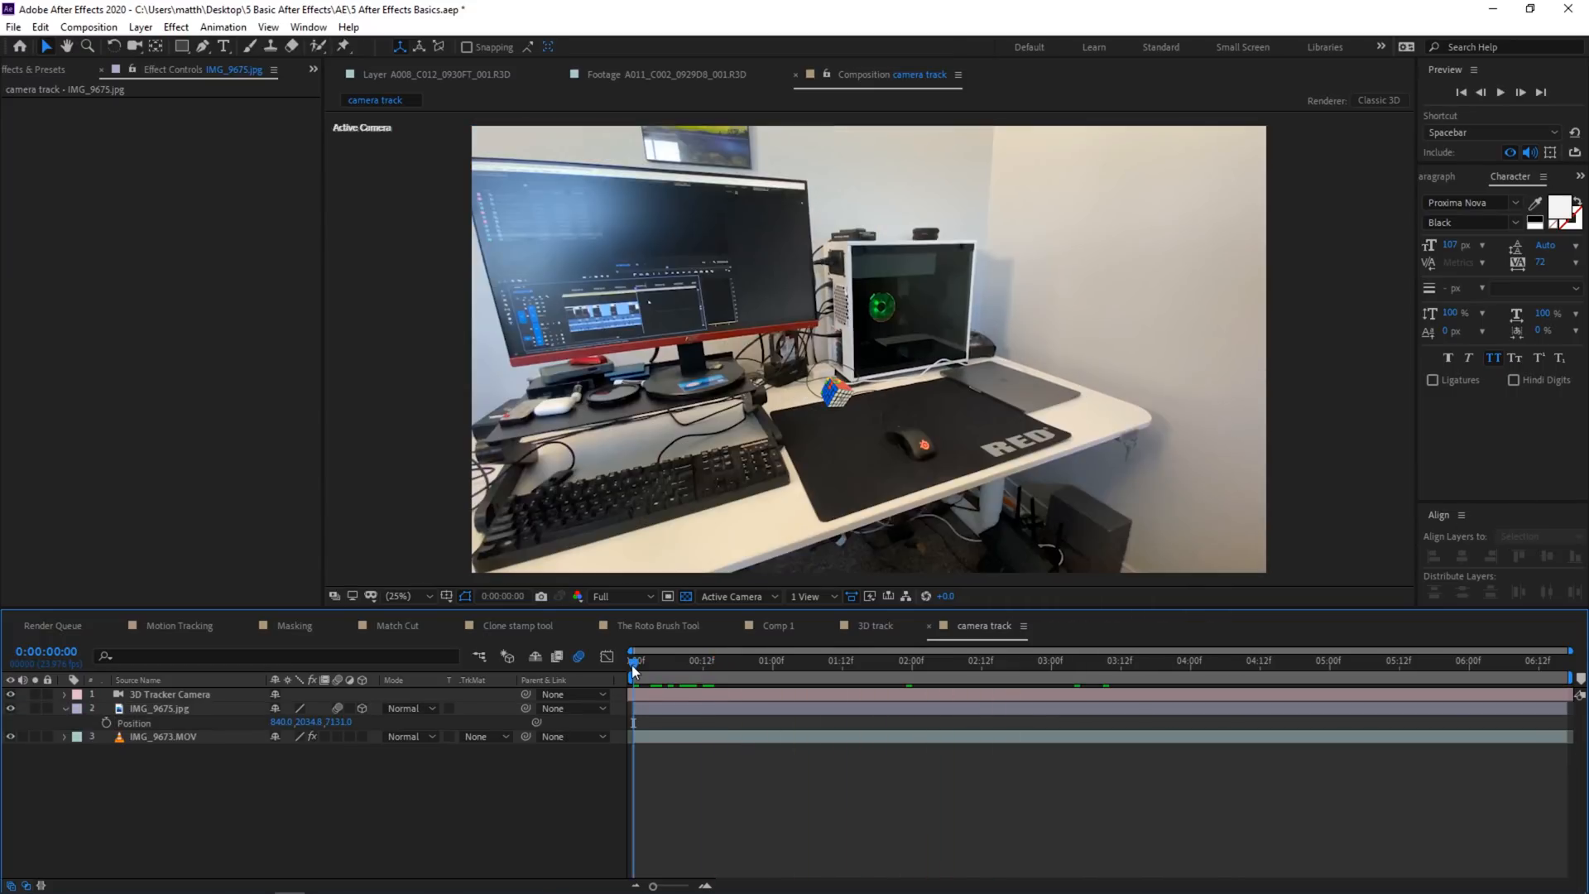
drag(652, 659, 1048, 624)
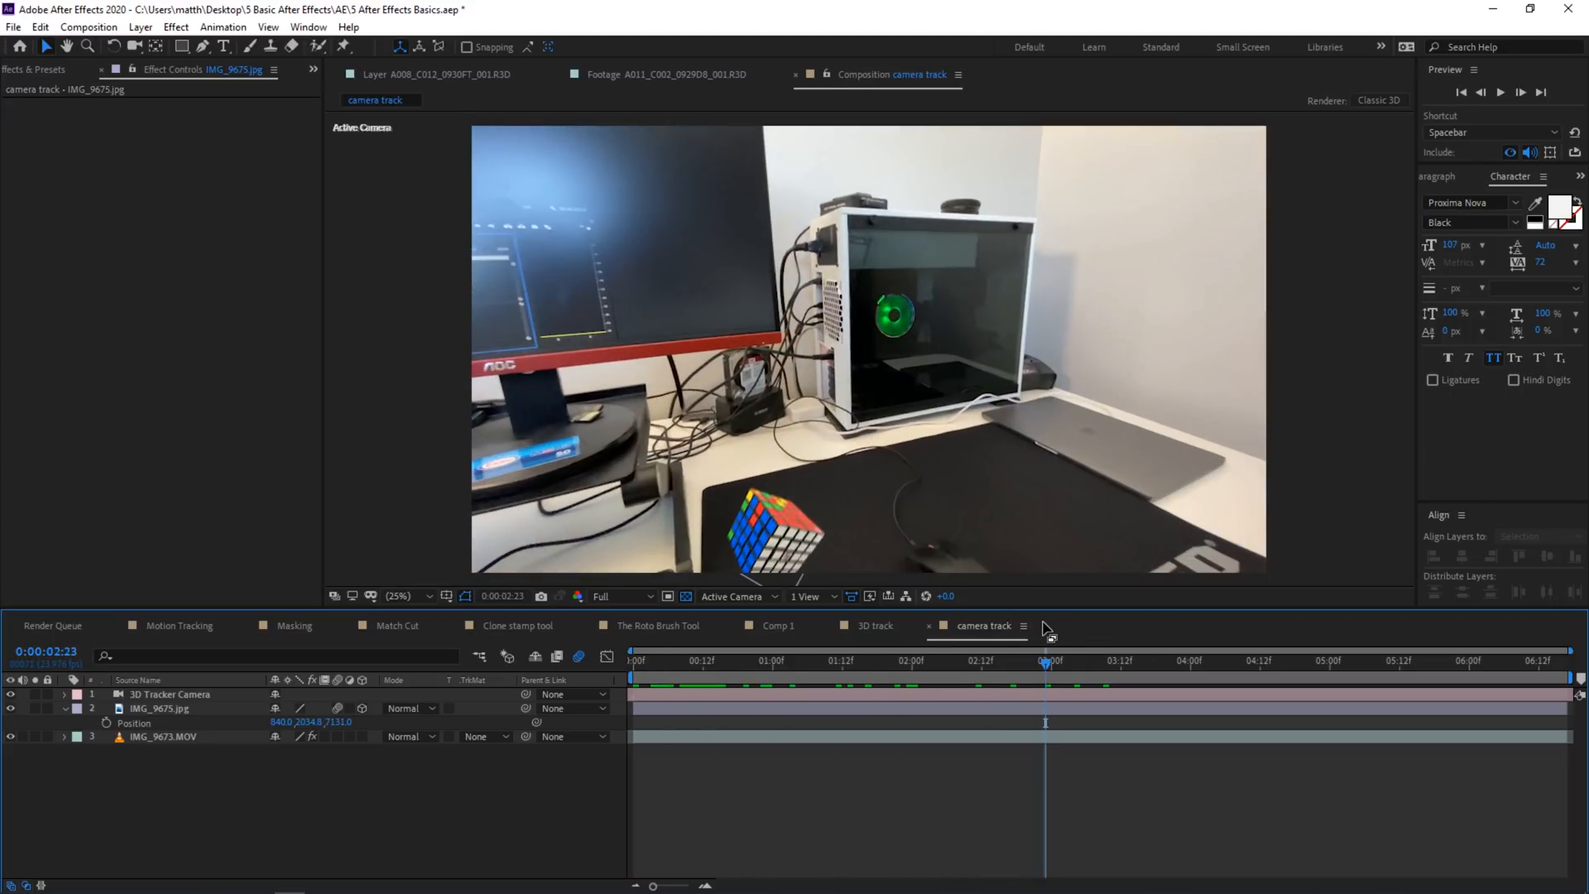
drag(757, 662, 675, 667)
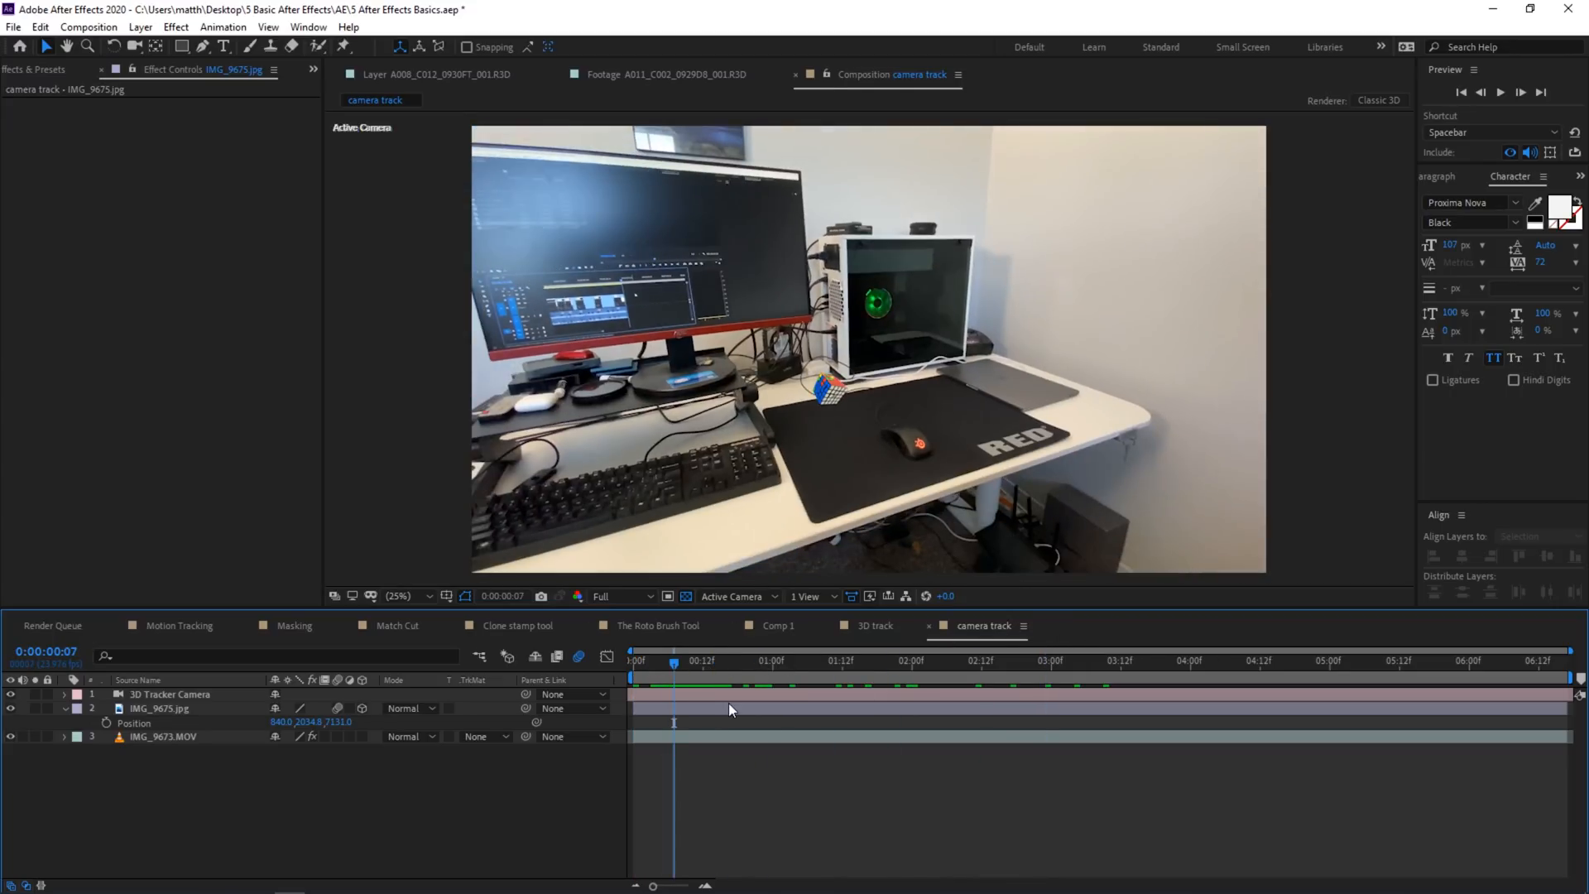
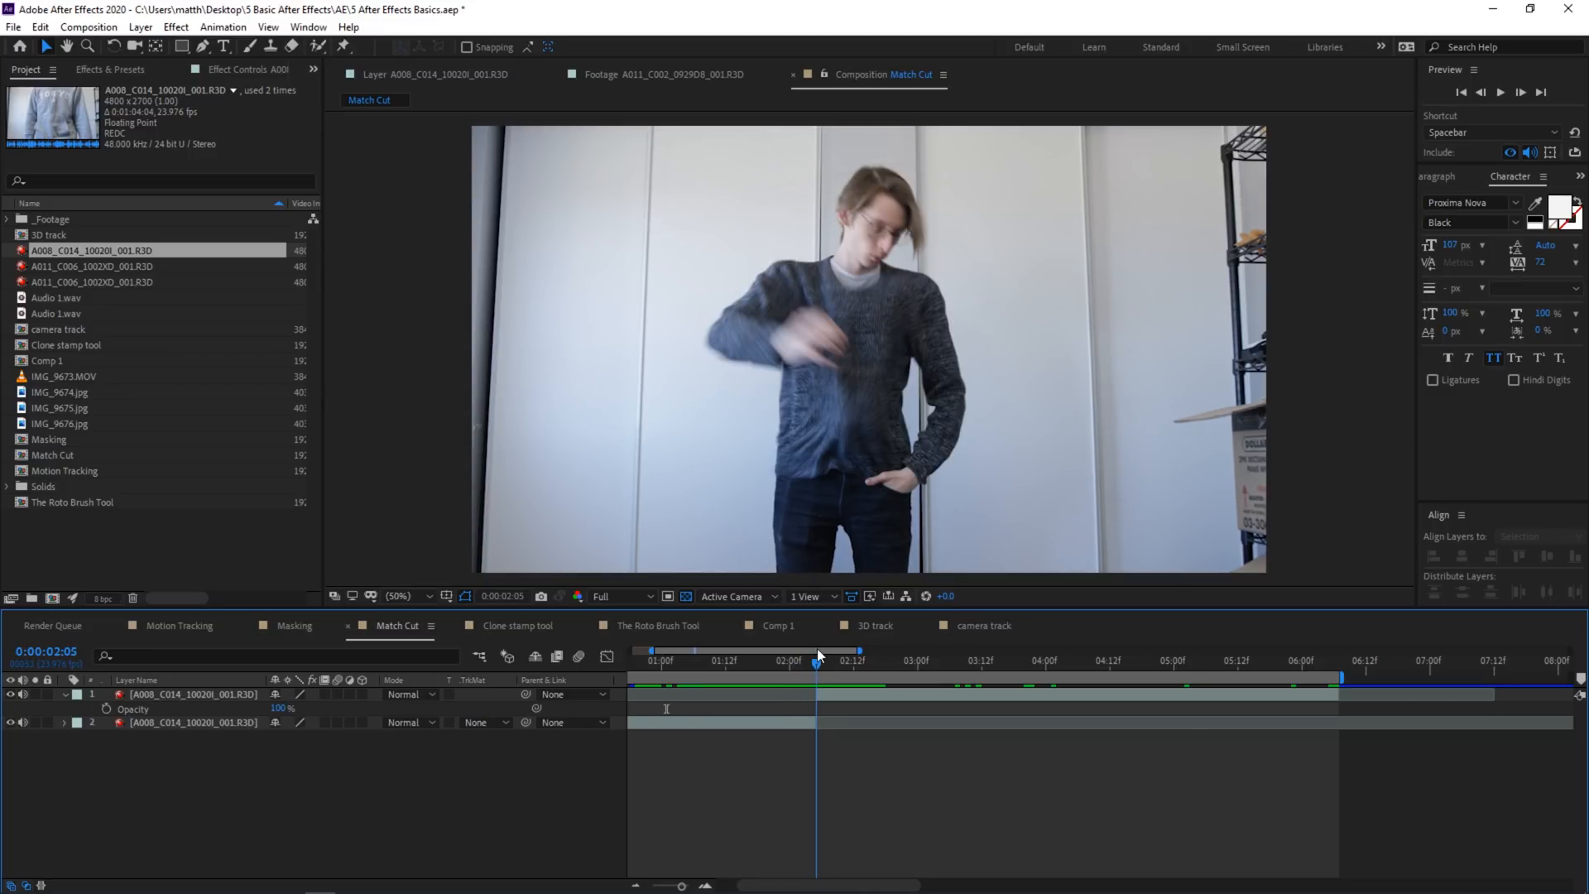
In Match Cut, extend the upper clip's start back over the cut at 50% opacity and align it with the person below.
click(932, 427)
mouse_move(911, 394)
mouse_down()
mouse_move(915, 416)
mouse_move(907, 403)
mouse_up()
drag(818, 662, 783, 695)
drag(278, 708, 247, 716)
drag(809, 671, 816, 667)
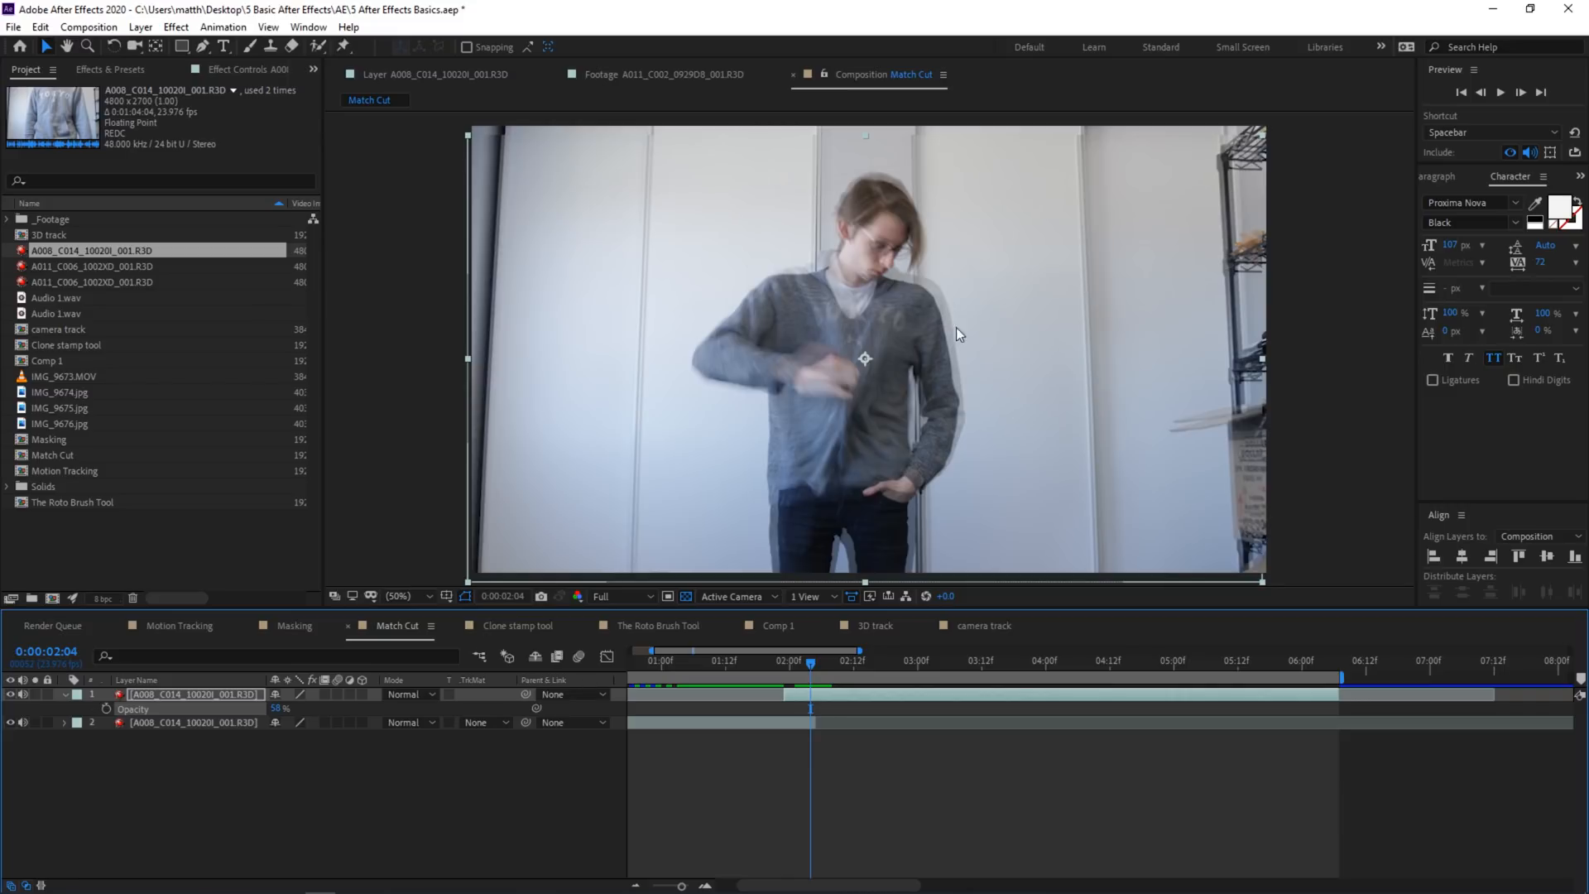
mouse_move(916, 375)
mouse_down()
mouse_move(931, 379)
mouse_move(919, 364)
mouse_up()
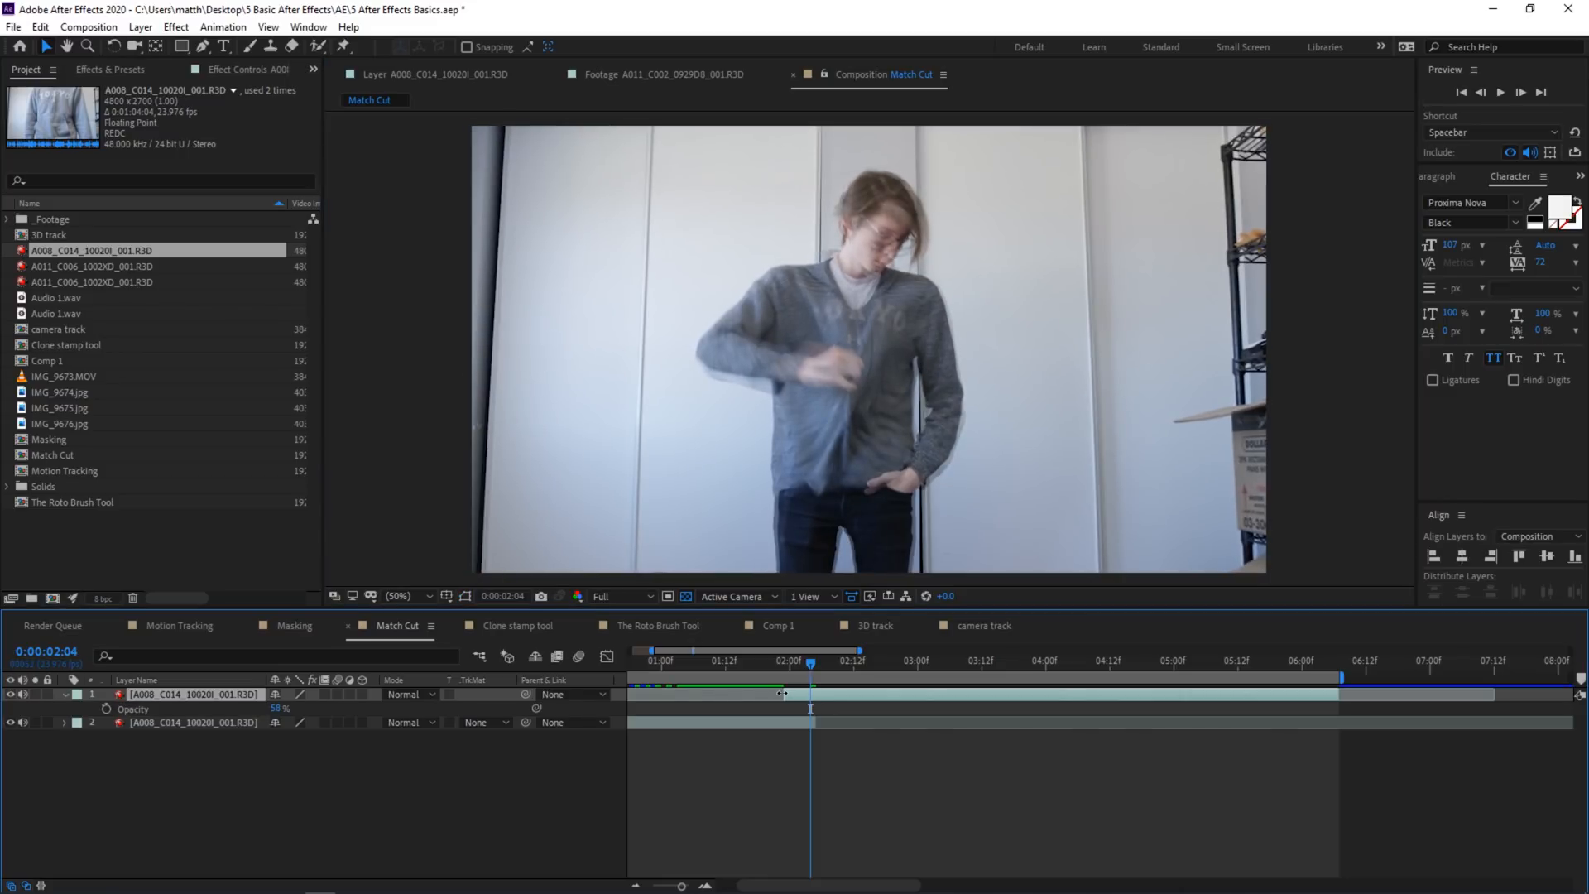
Play and scrub the Match Cut composition around the cut to check the clothing-change transition.
drag(813, 667, 763, 667)
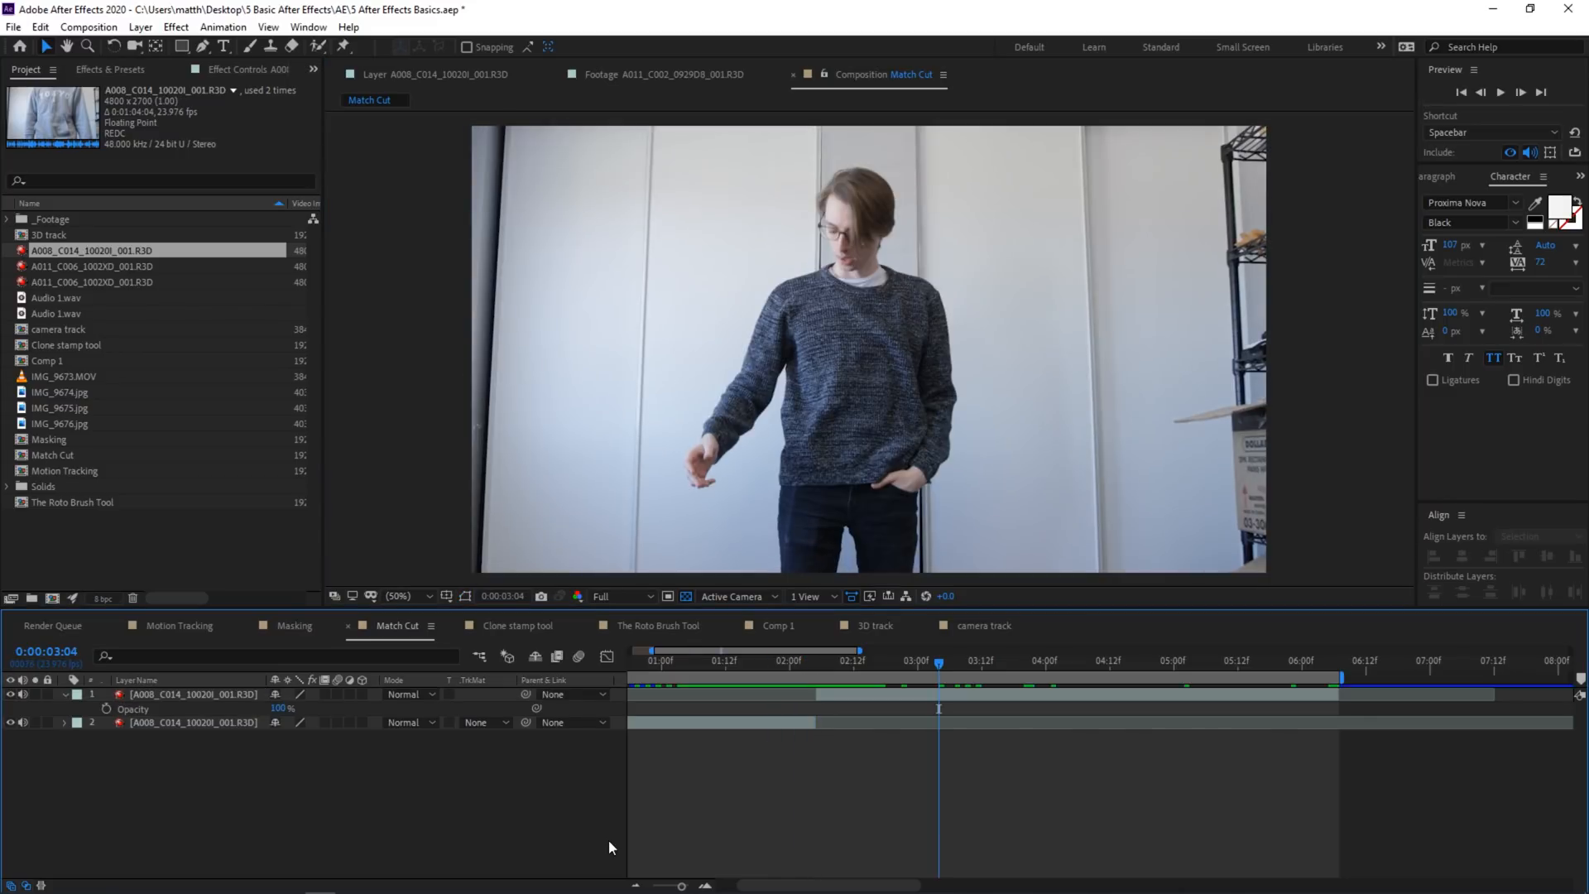
drag(780, 667, 714, 667)
key(space)
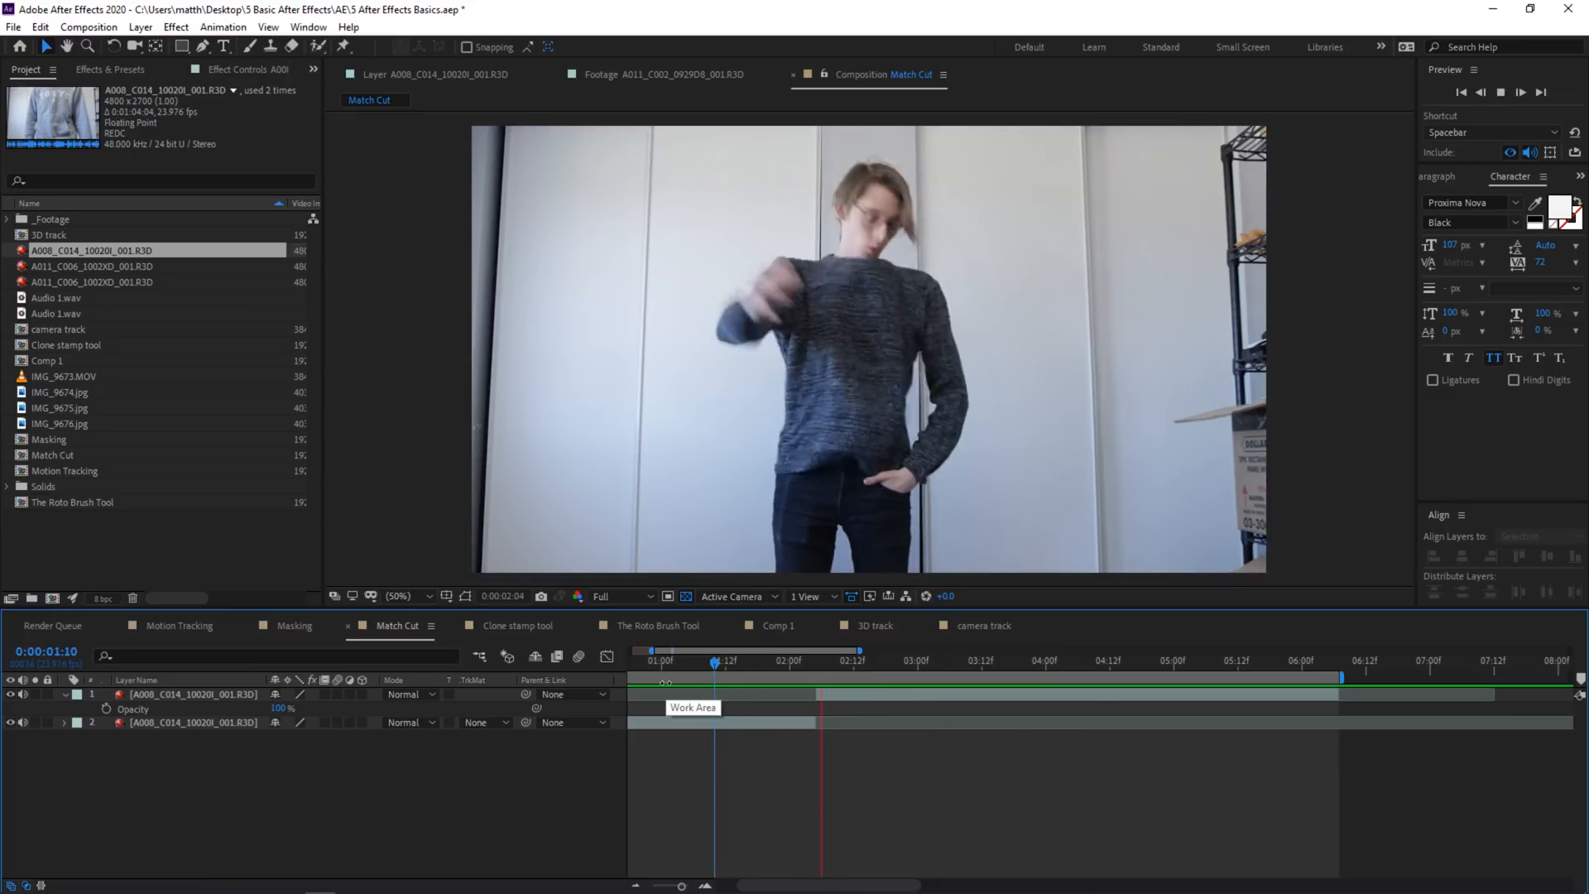
click(694, 660)
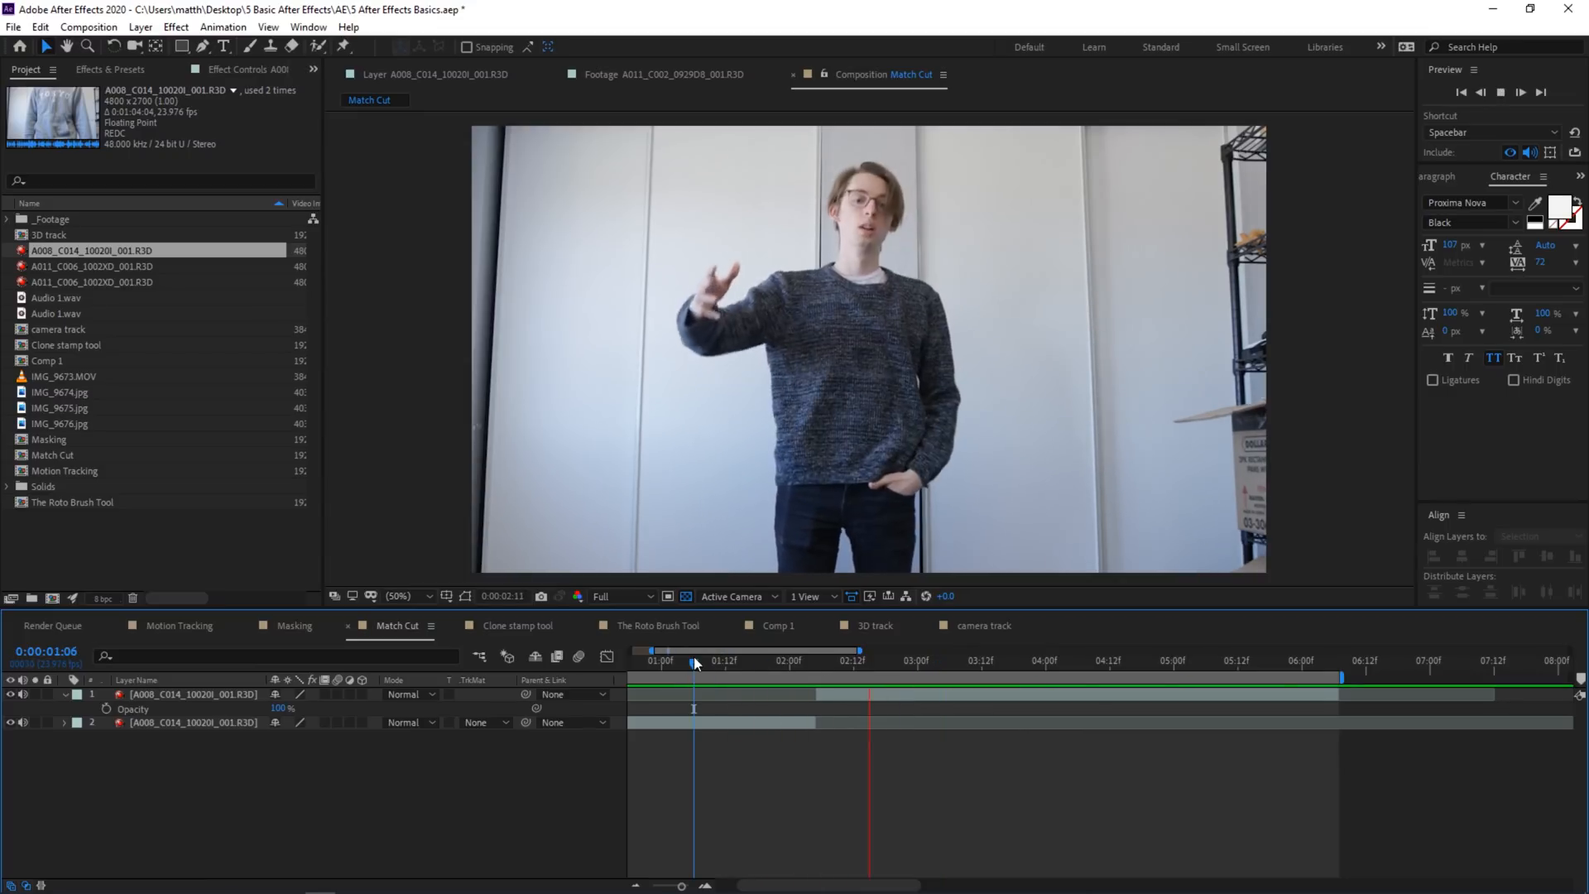
key(minus)
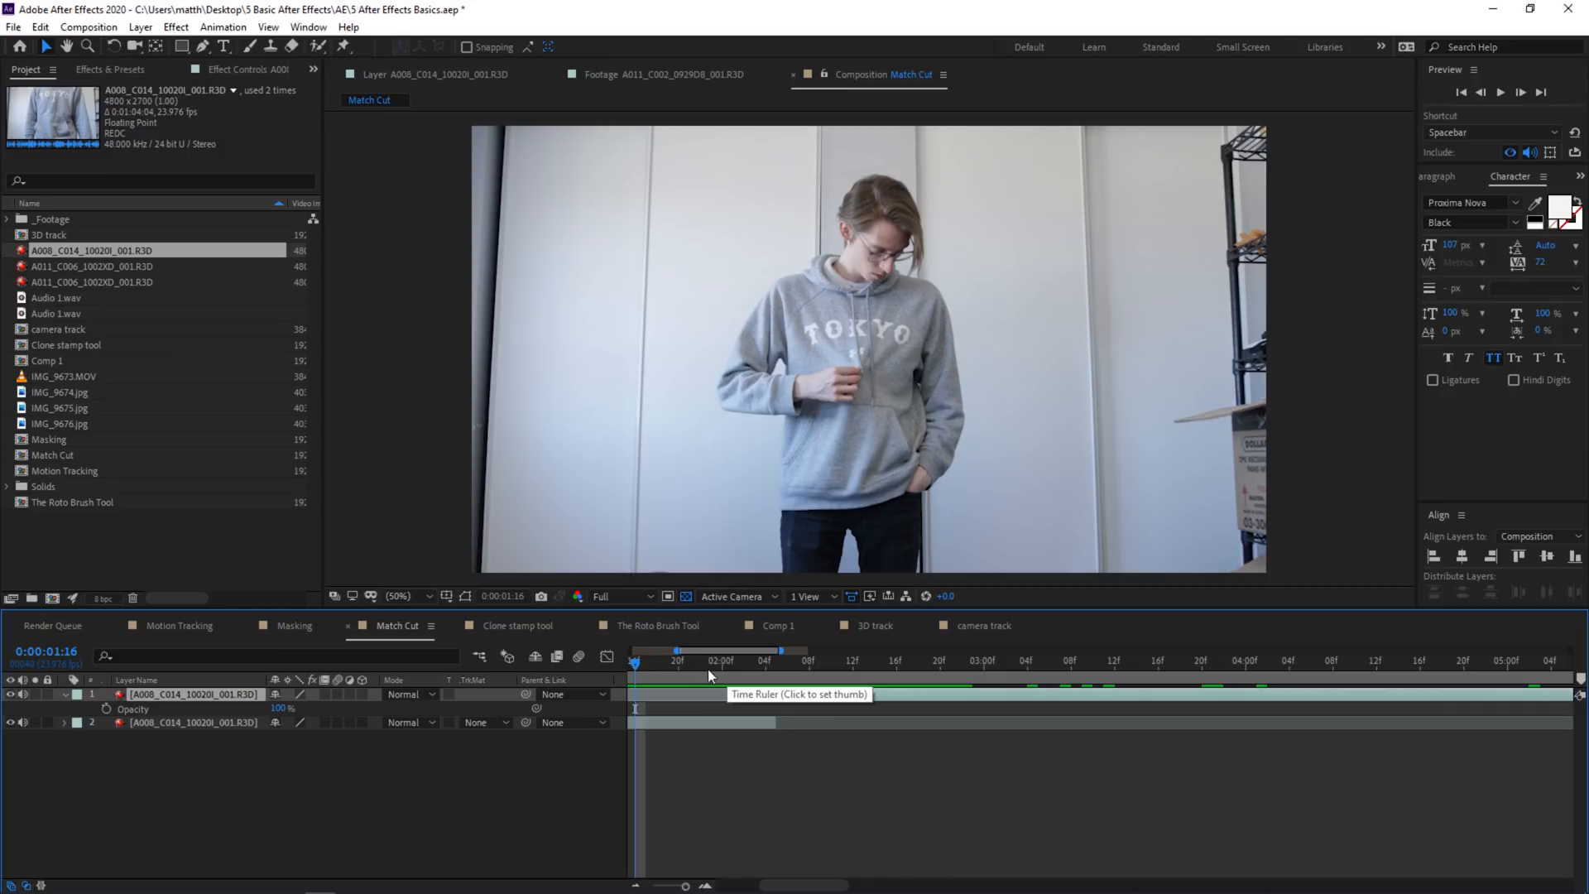
drag(707, 669, 741, 662)
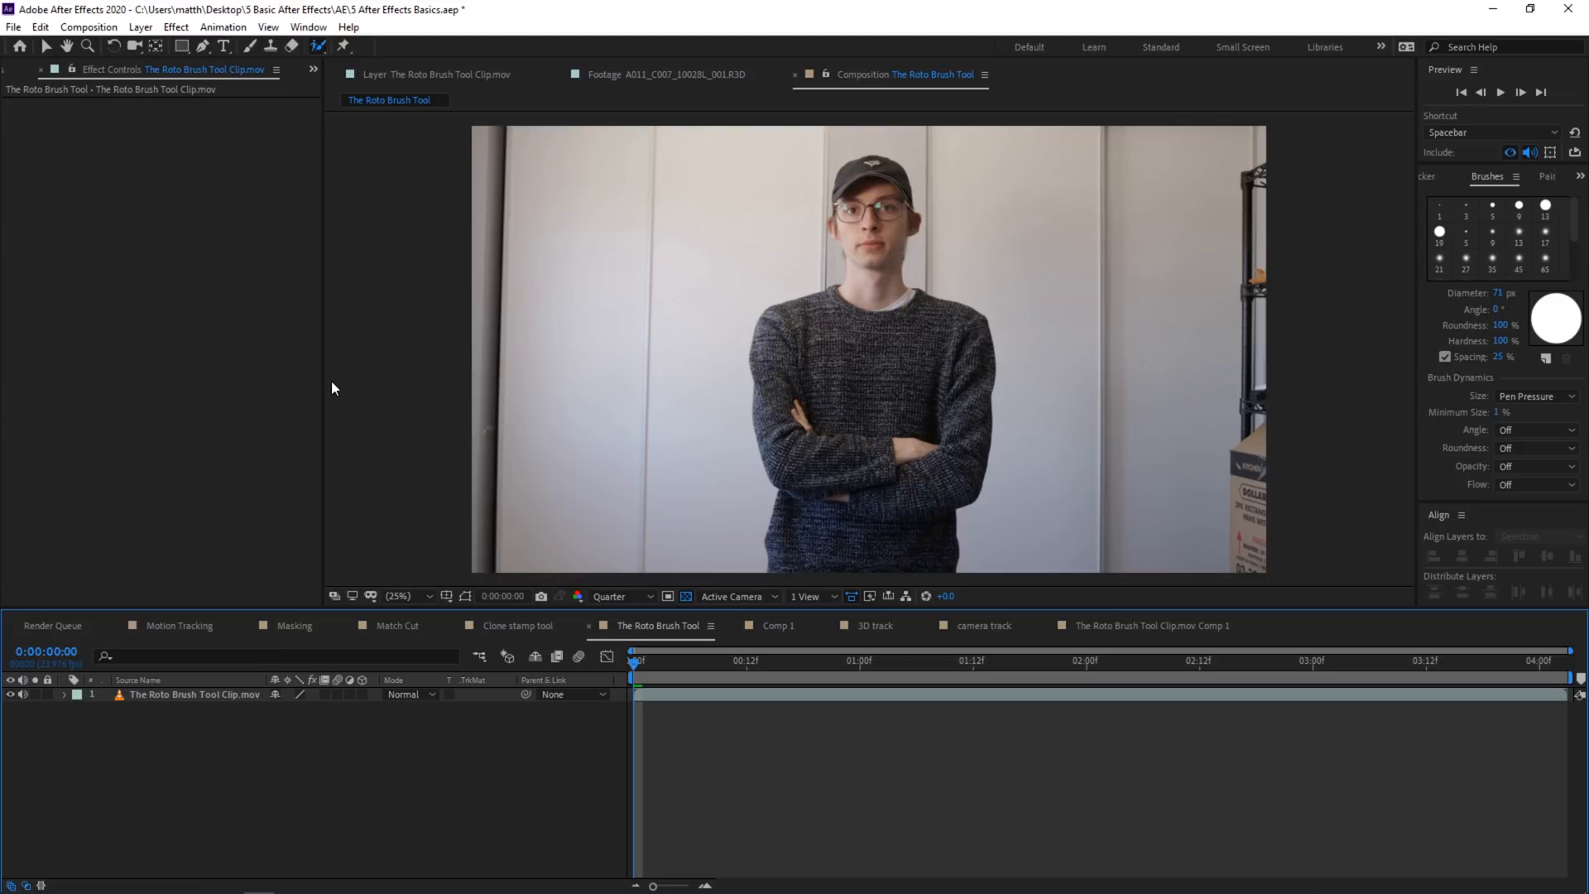
Open The Roto Brush Tool Clip.mov in its Layer view with the Roto Brush tool active.
click(241, 697)
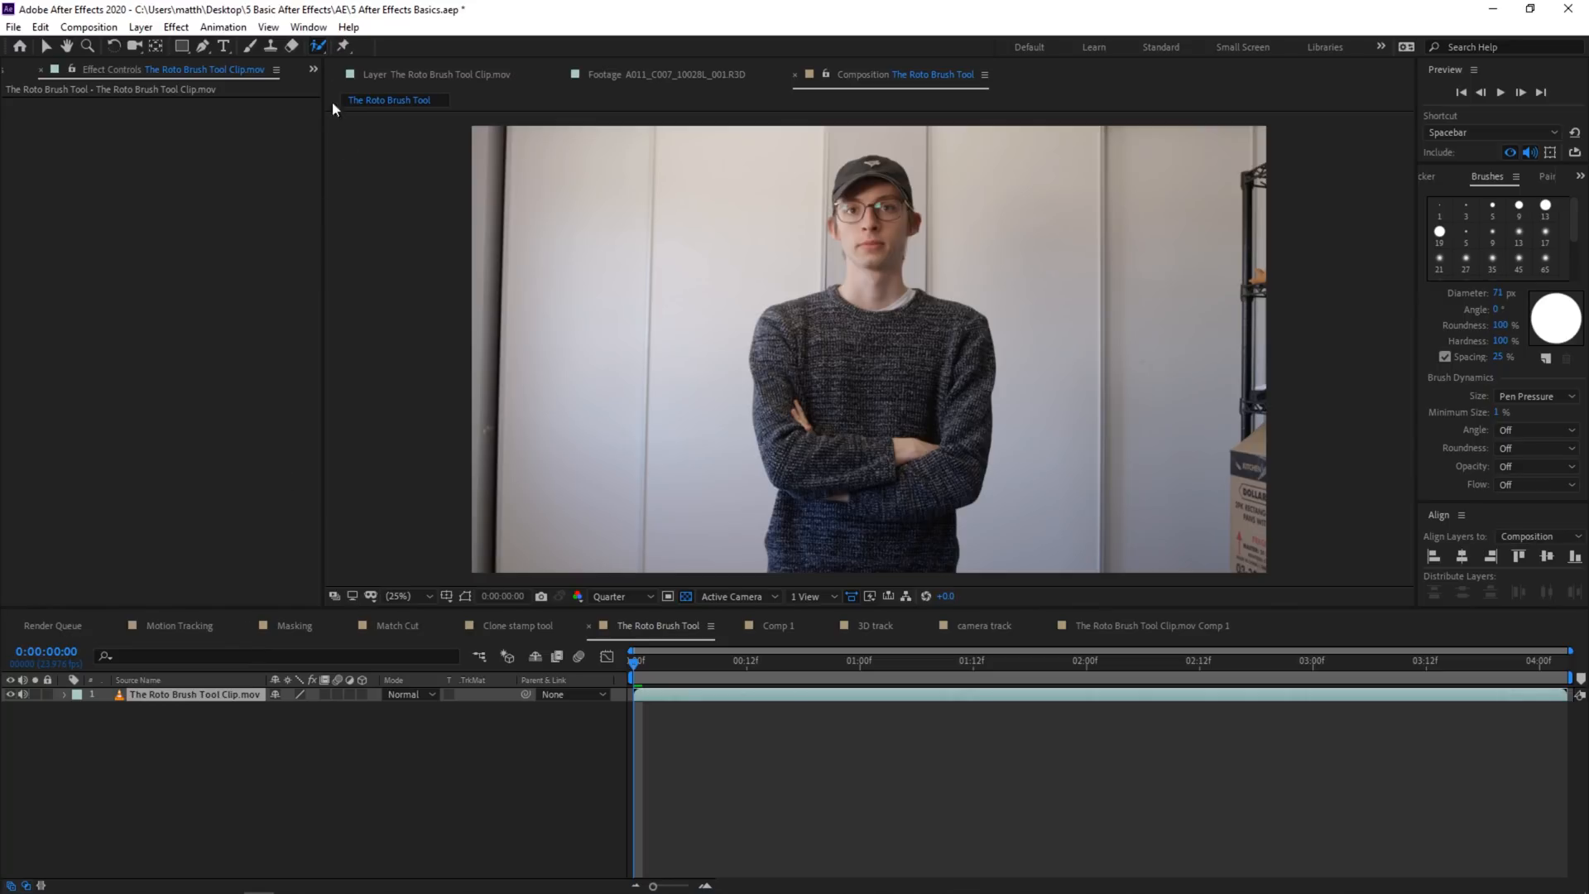
click(320, 47)
double_click(185, 693)
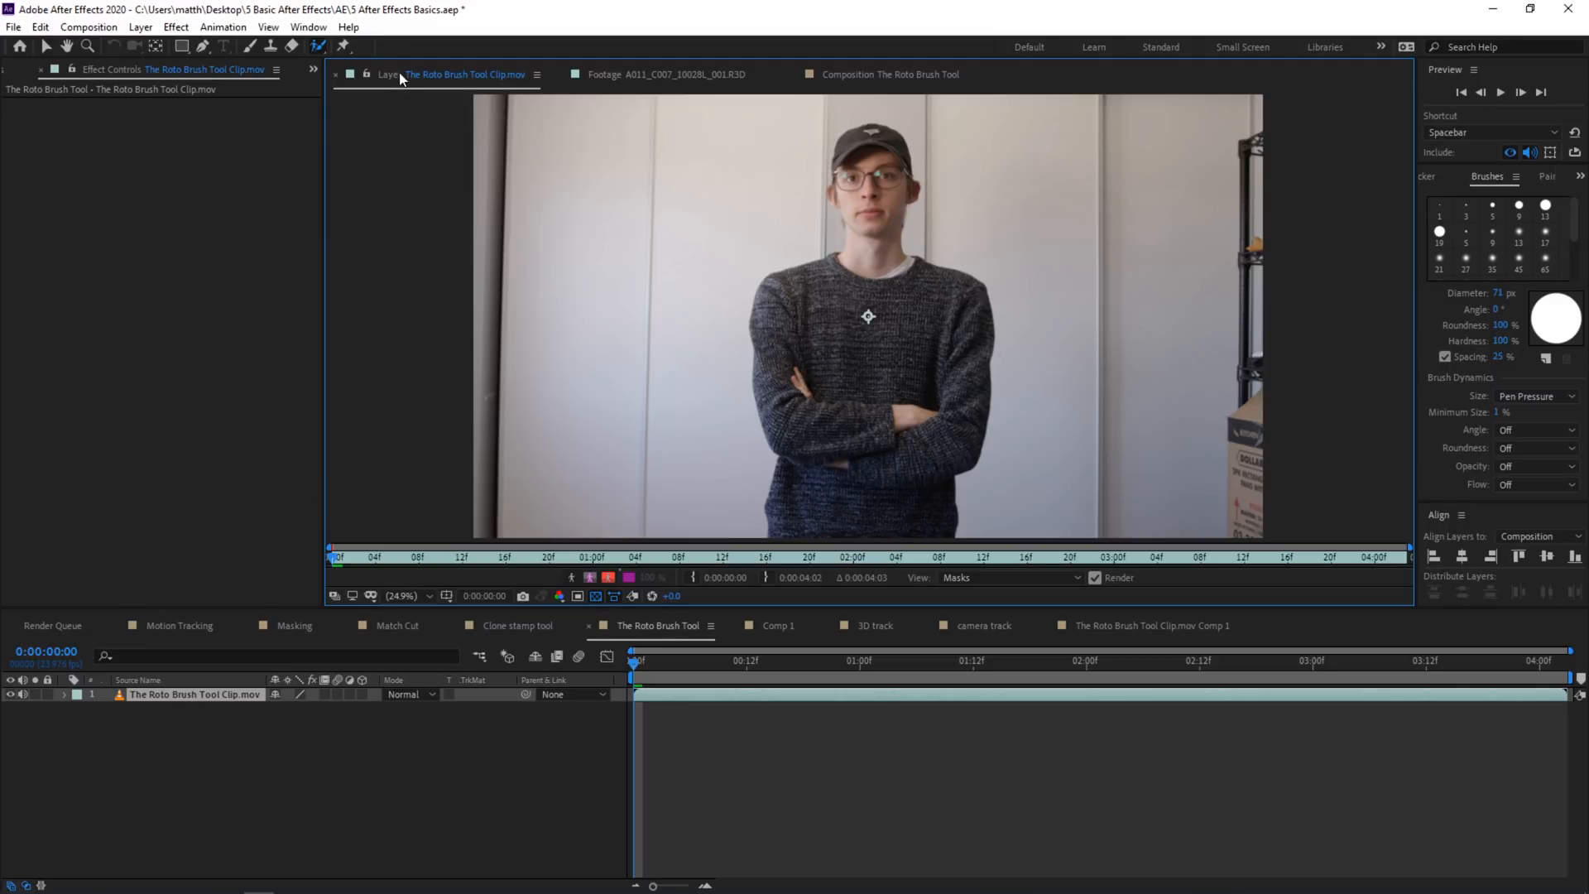
Set the brush diameter to 91 px, paint a Roto Brush selection over the person, and correct its outline with extra strokes.
click(1484, 176)
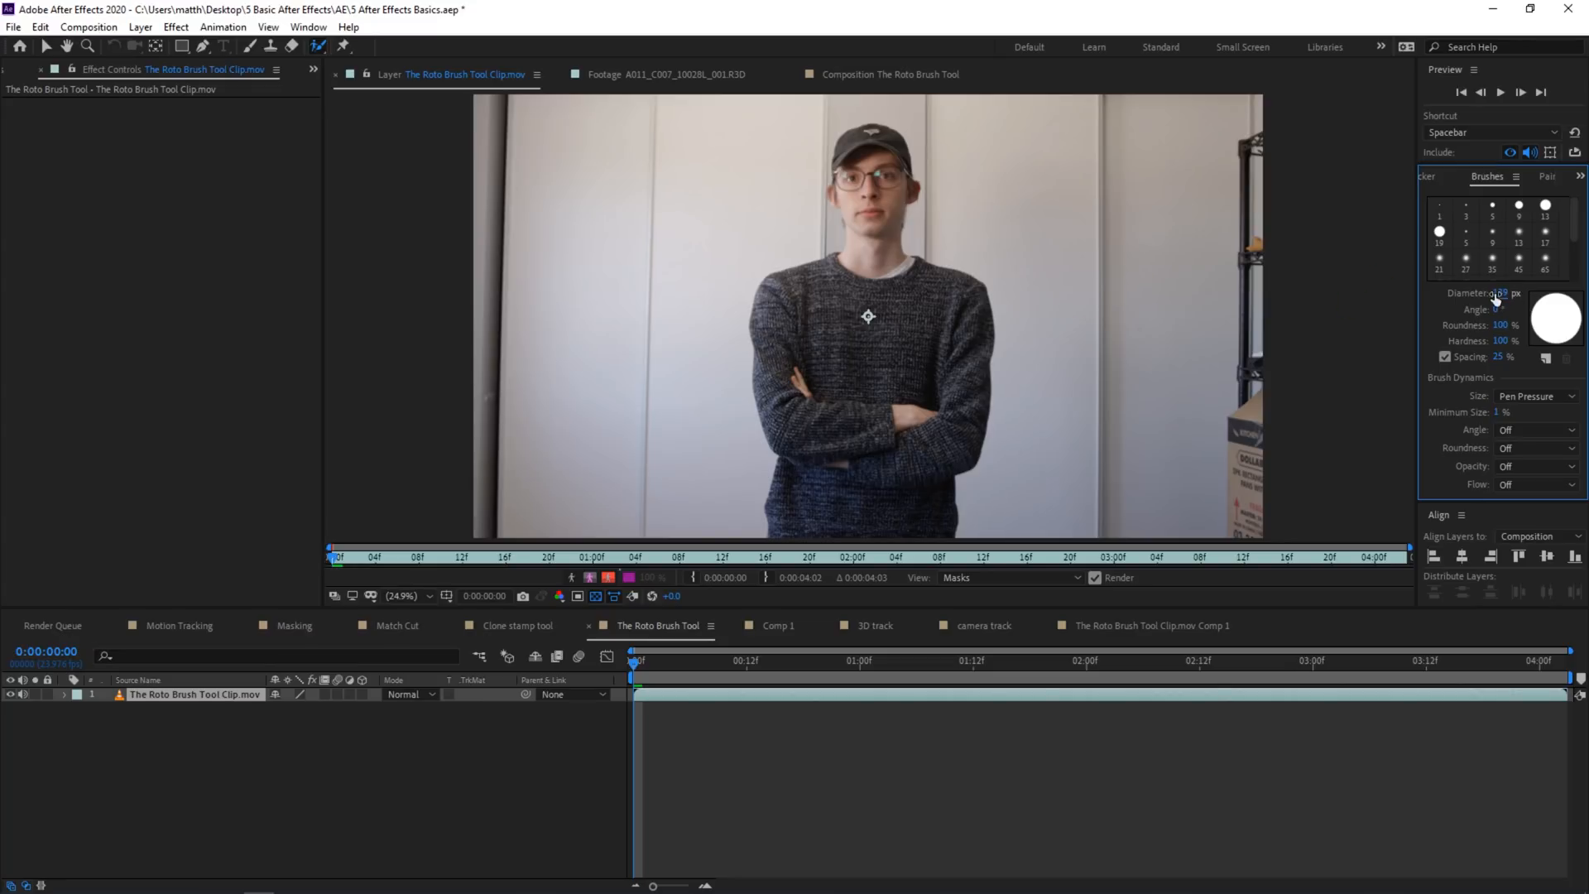
drag(1481, 293, 1470, 300)
mouse_move(802, 517)
mouse_down()
mouse_move(796, 388)
mouse_move(815, 306)
mouse_move(855, 250)
mouse_move(857, 152)
mouse_move(882, 149)
mouse_move(888, 208)
mouse_move(944, 309)
mouse_move(922, 511)
mouse_up()
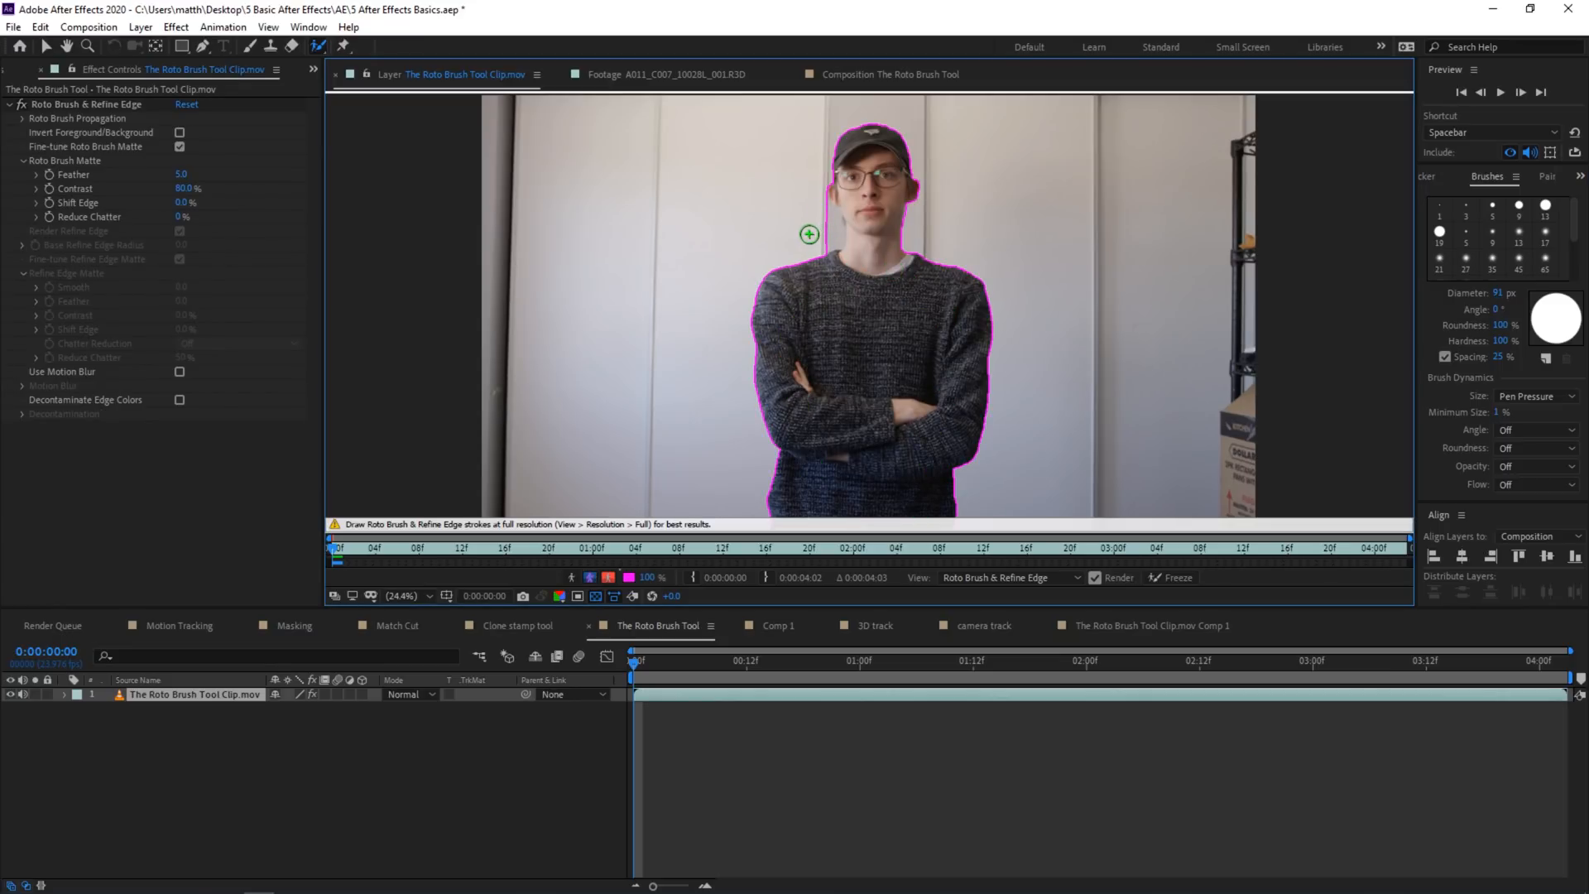
drag(820, 245, 819, 213)
mouse_move(879, 432)
mouse_down()
mouse_move(883, 358)
mouse_move(882, 420)
mouse_up()
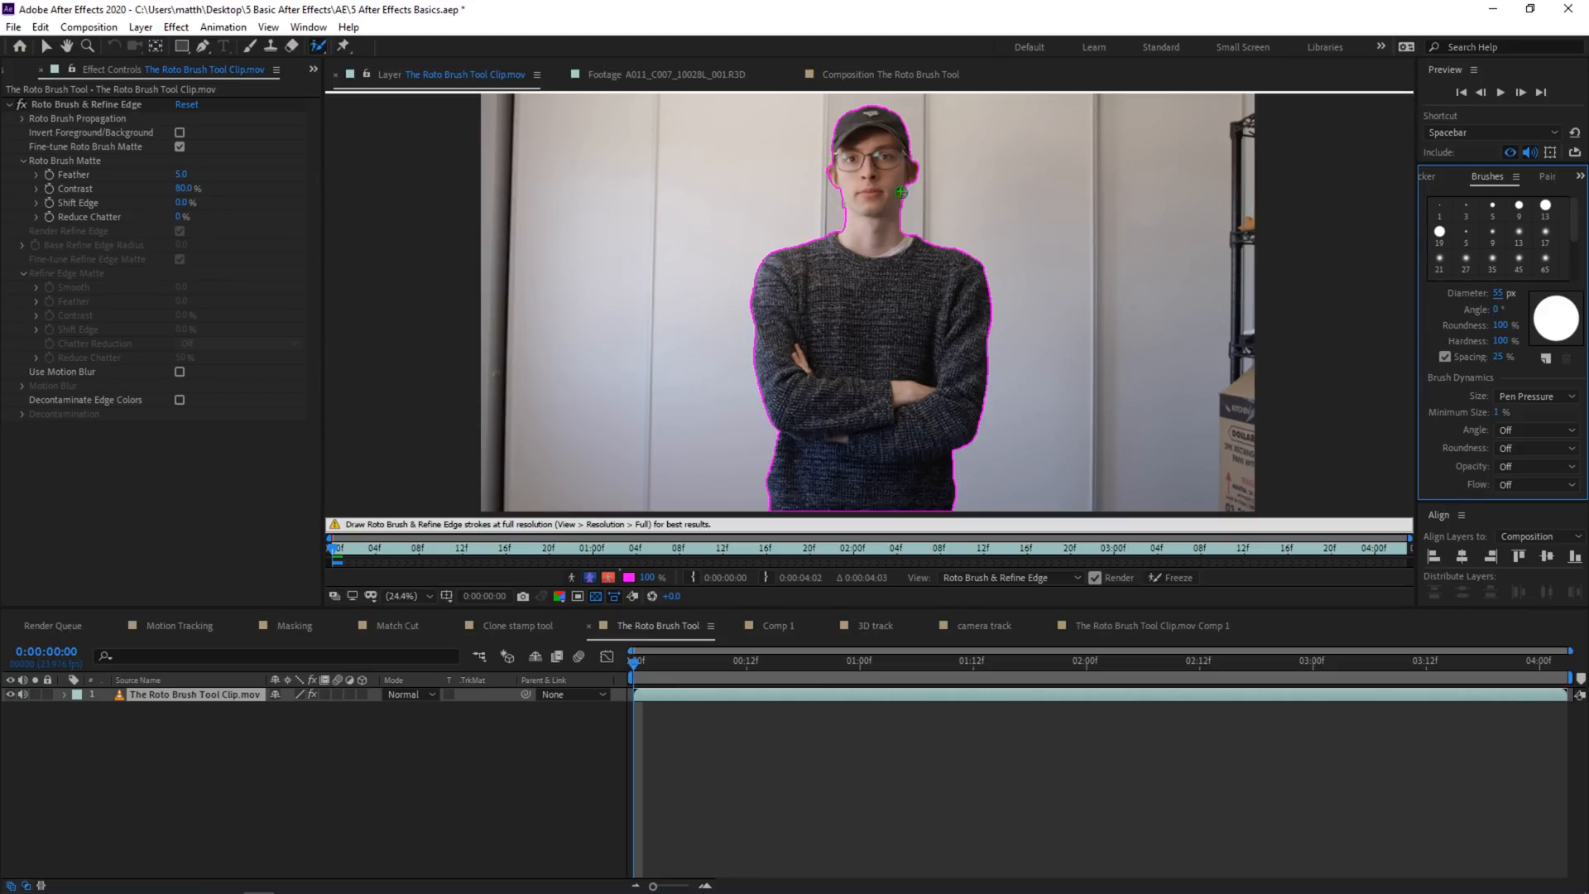
Paint along both sides of the head and neck with the Refine Edge tool using a 55 px brush.
click(317, 46)
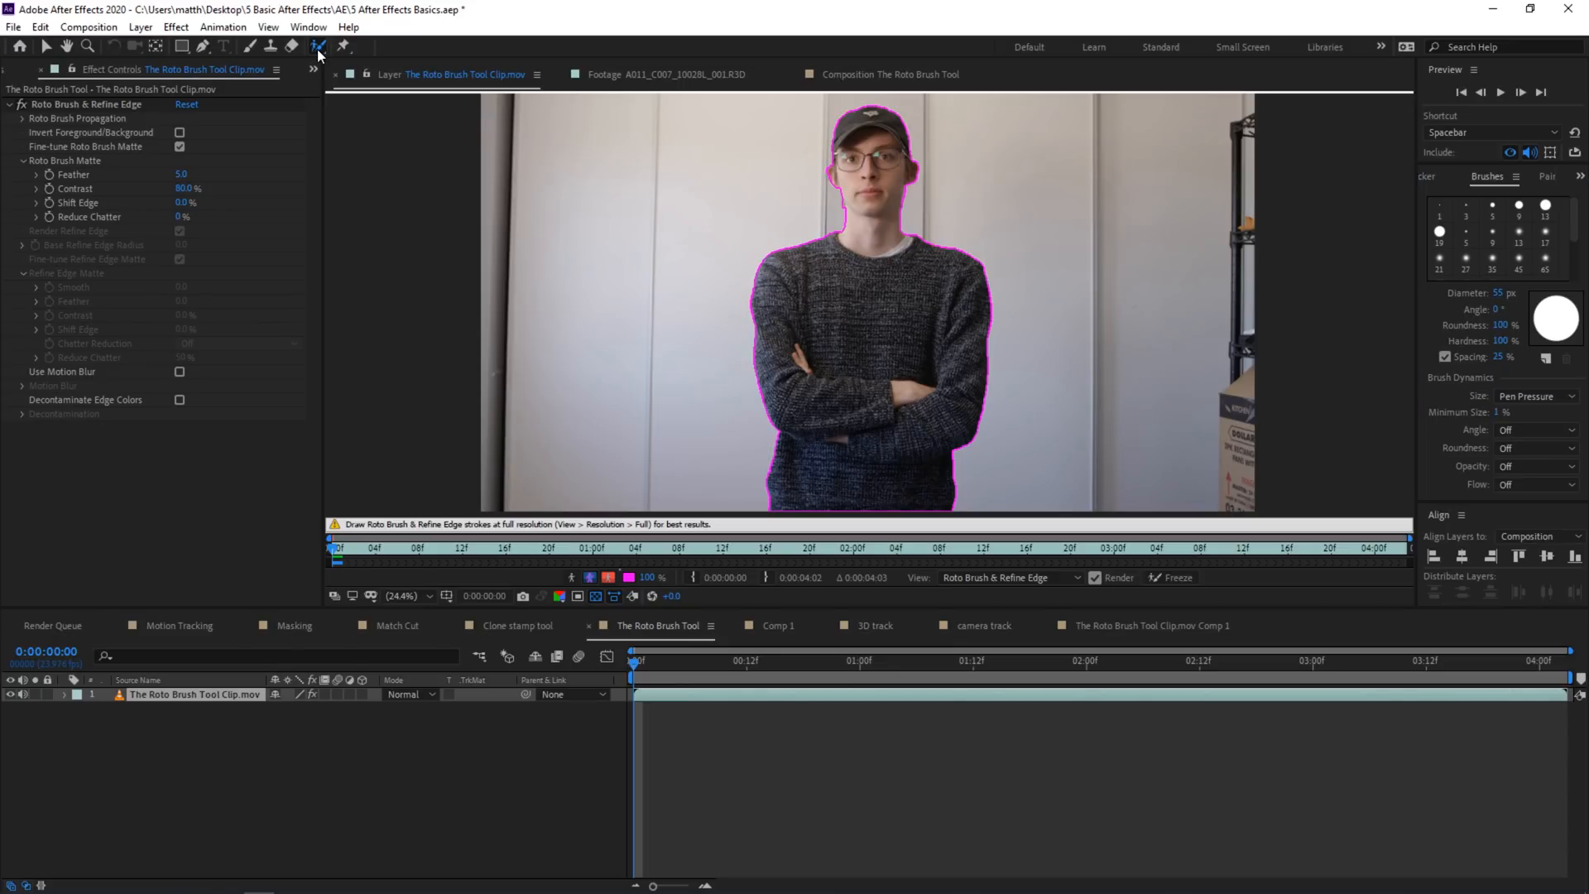
click(383, 63)
drag(839, 234, 843, 192)
drag(832, 154, 832, 154)
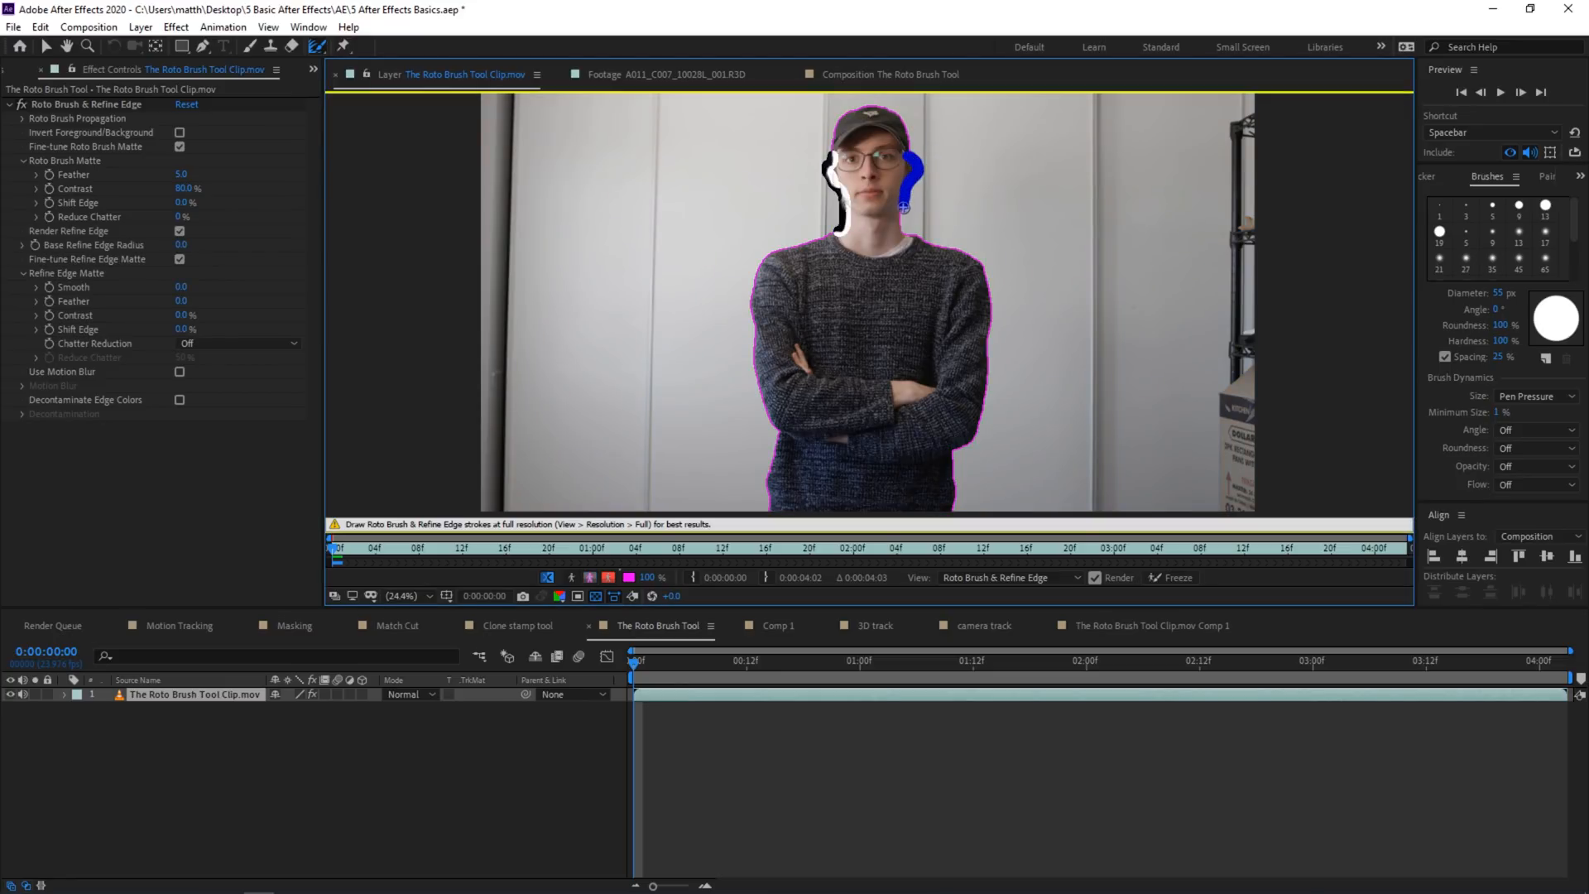
drag(905, 233, 906, 234)
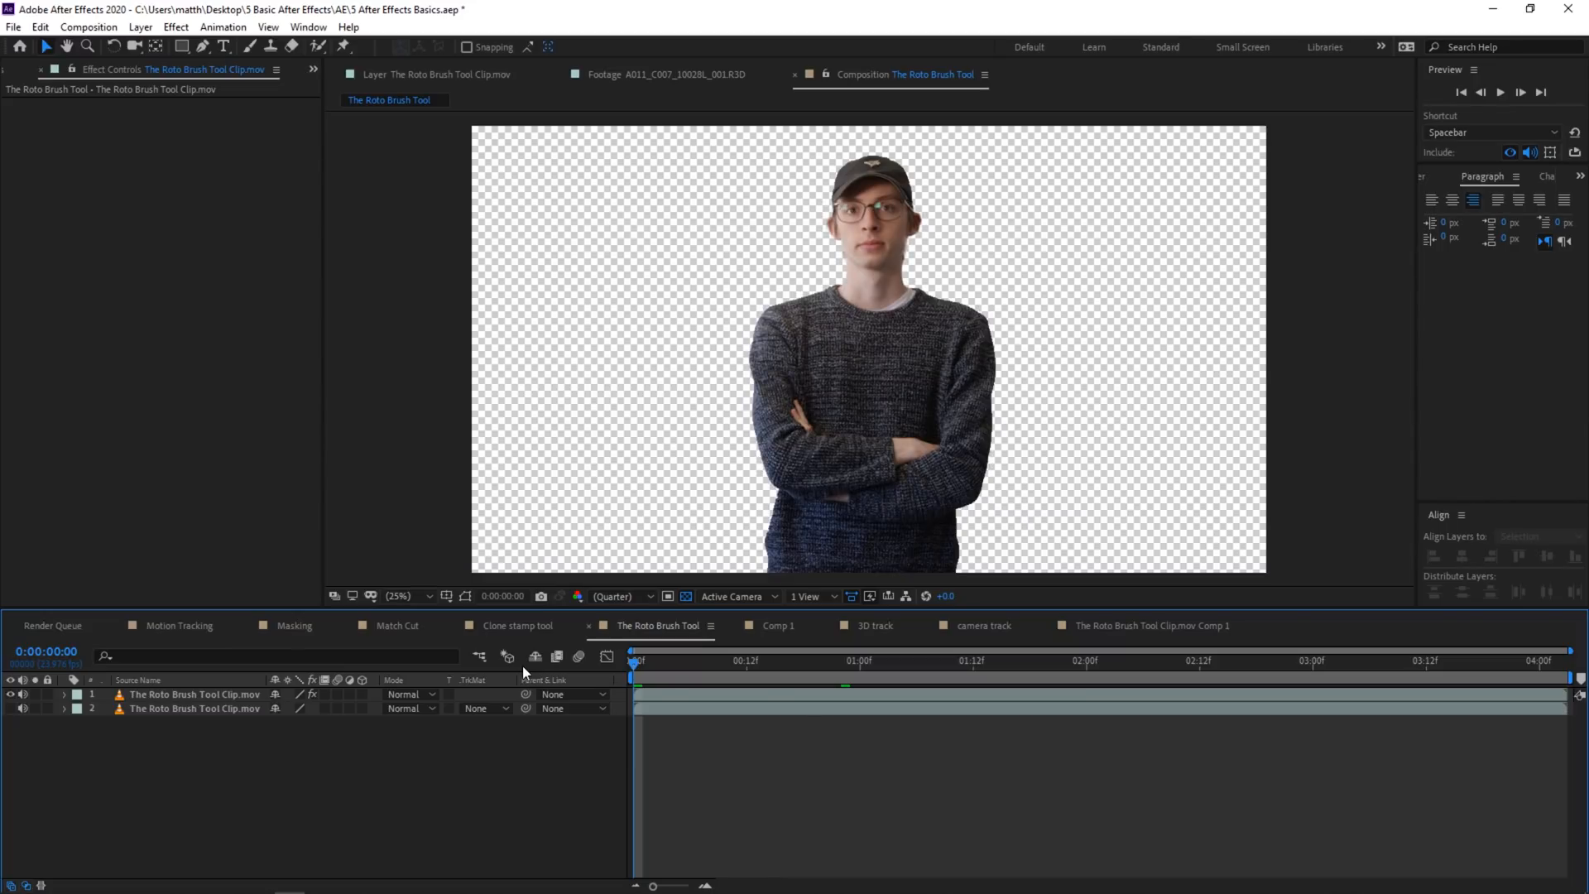
Play back the cut-out and examine its edges closely around the head and shoulders.
key(space)
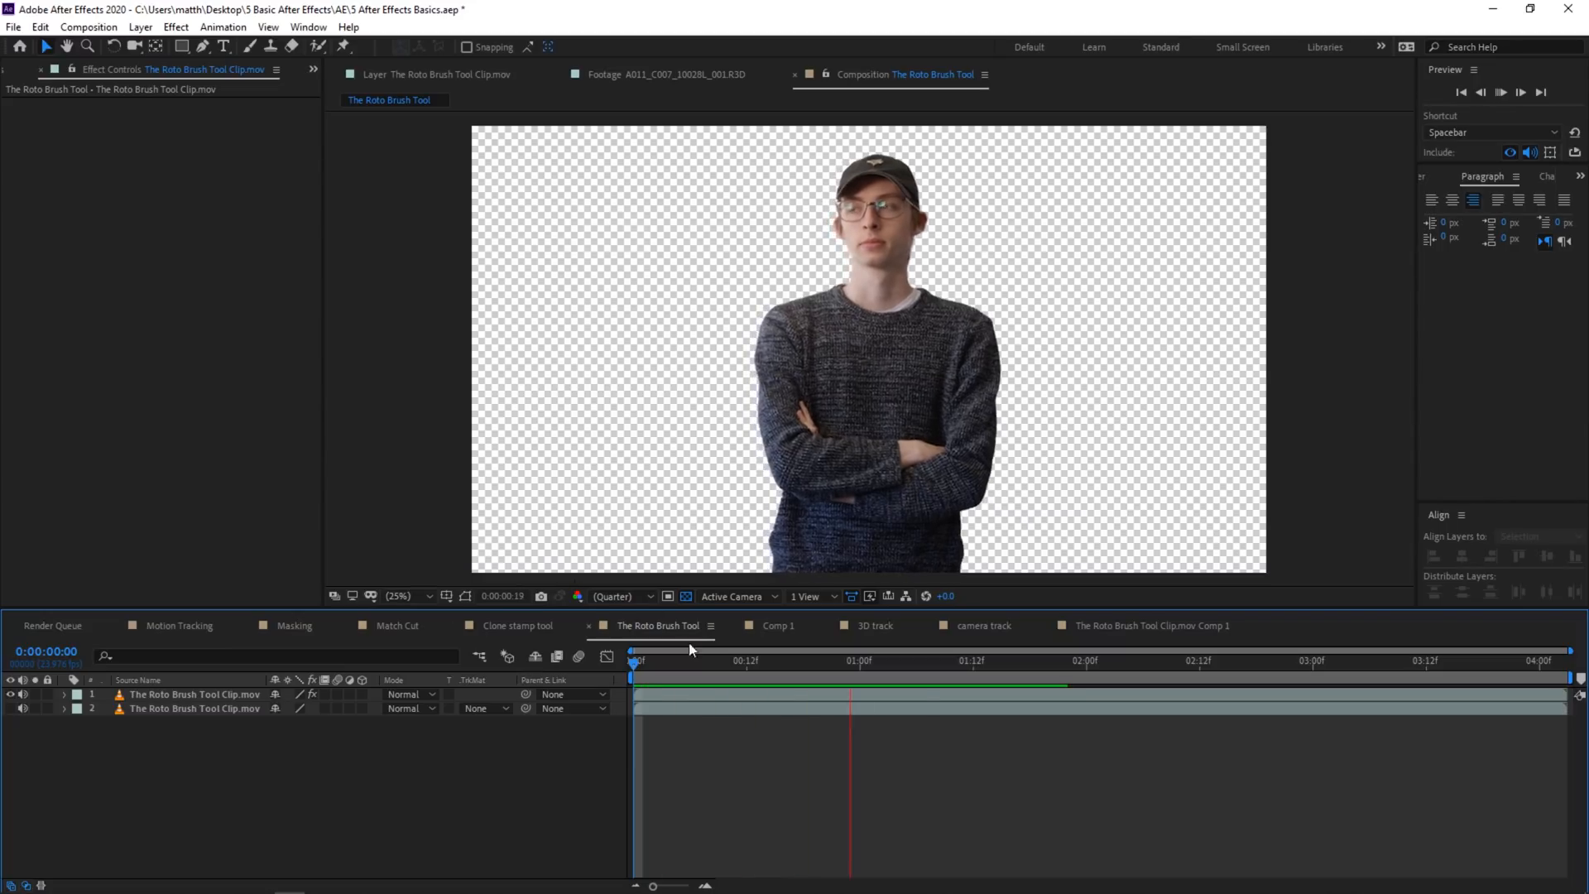
click(256, 697)
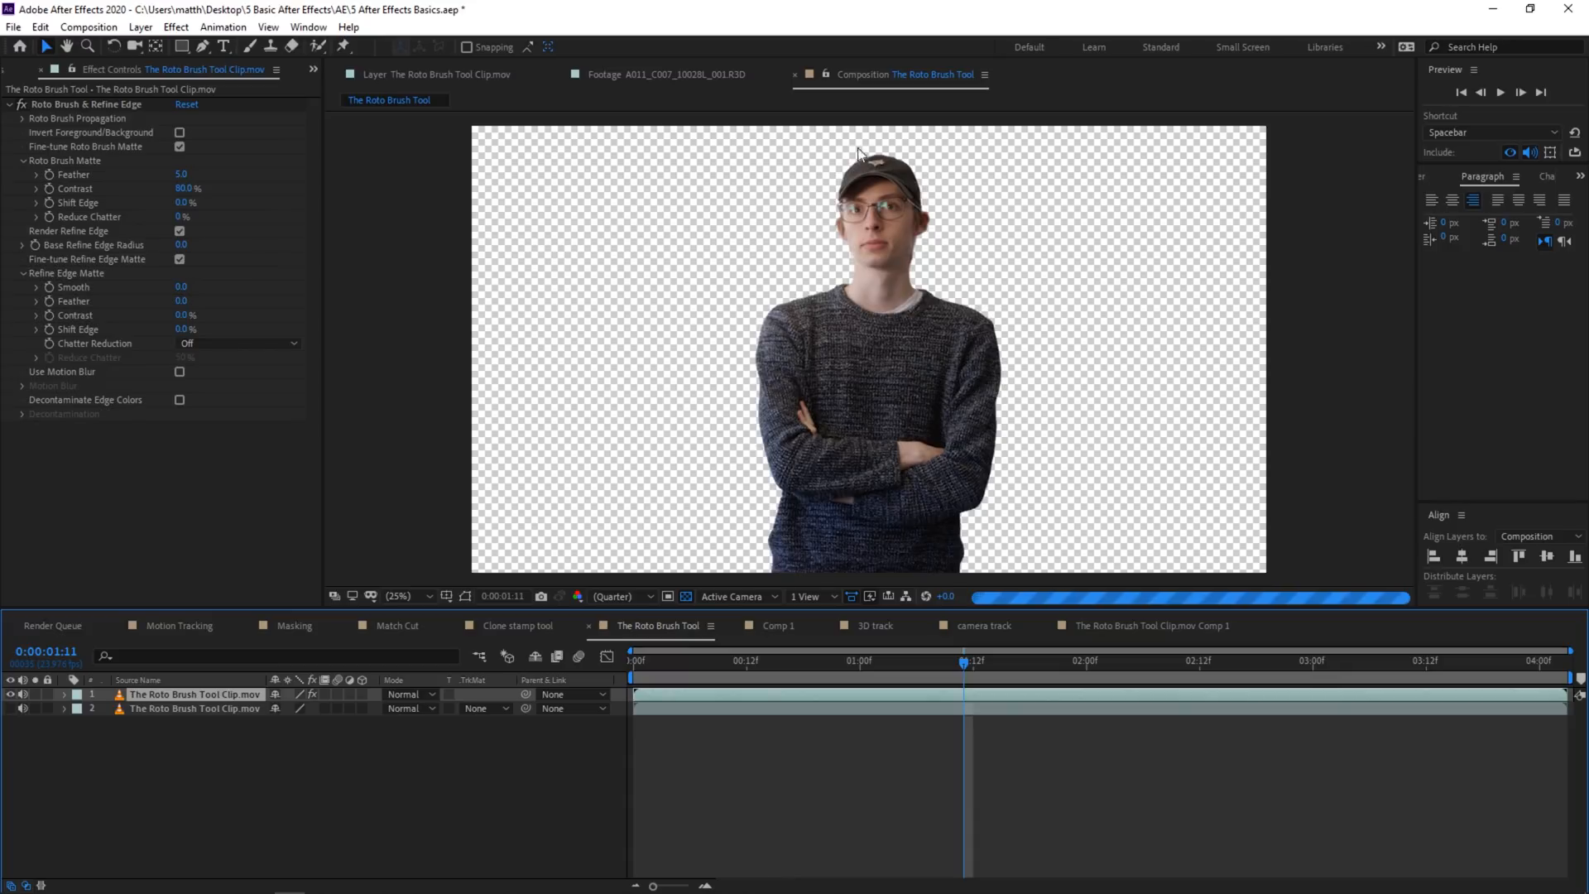
scroll(866, 191, up, 3)
key(space)
drag(874, 184, 861, 471)
drag(865, 228, 887, 522)
drag(728, 579, 894, 261)
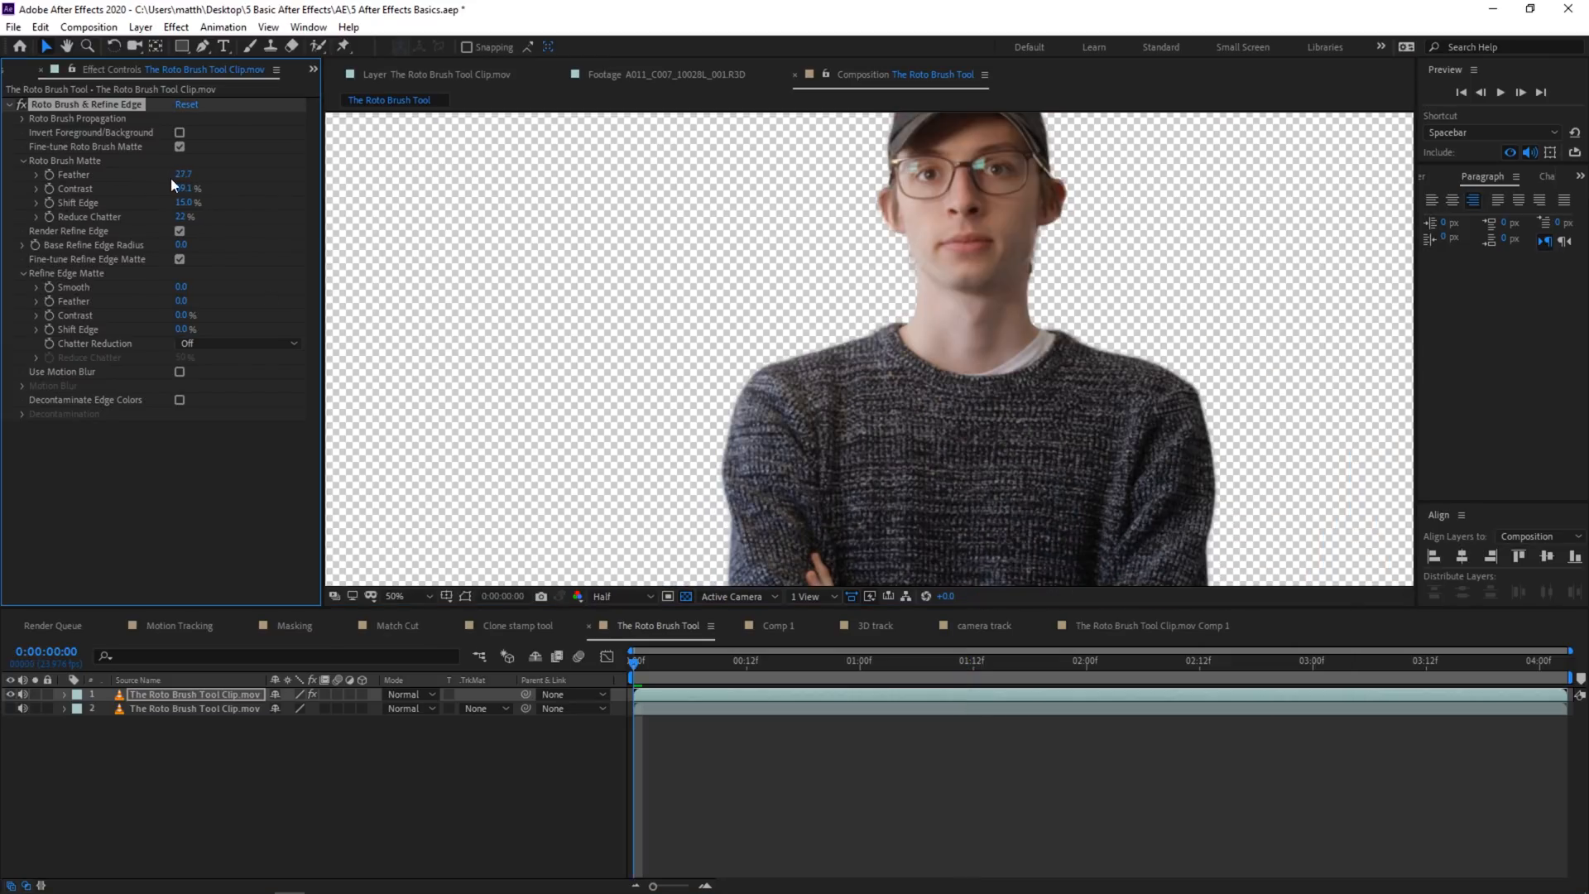
Adjust the Roto Brush Matte to Feather 57.0, Contrast 80.4%, Shift Edge 15.0% and Reduce Chatter 0%.
mouse_move(178, 175)
mouse_down()
mouse_move(255, 192)
mouse_move(293, 169)
mouse_up()
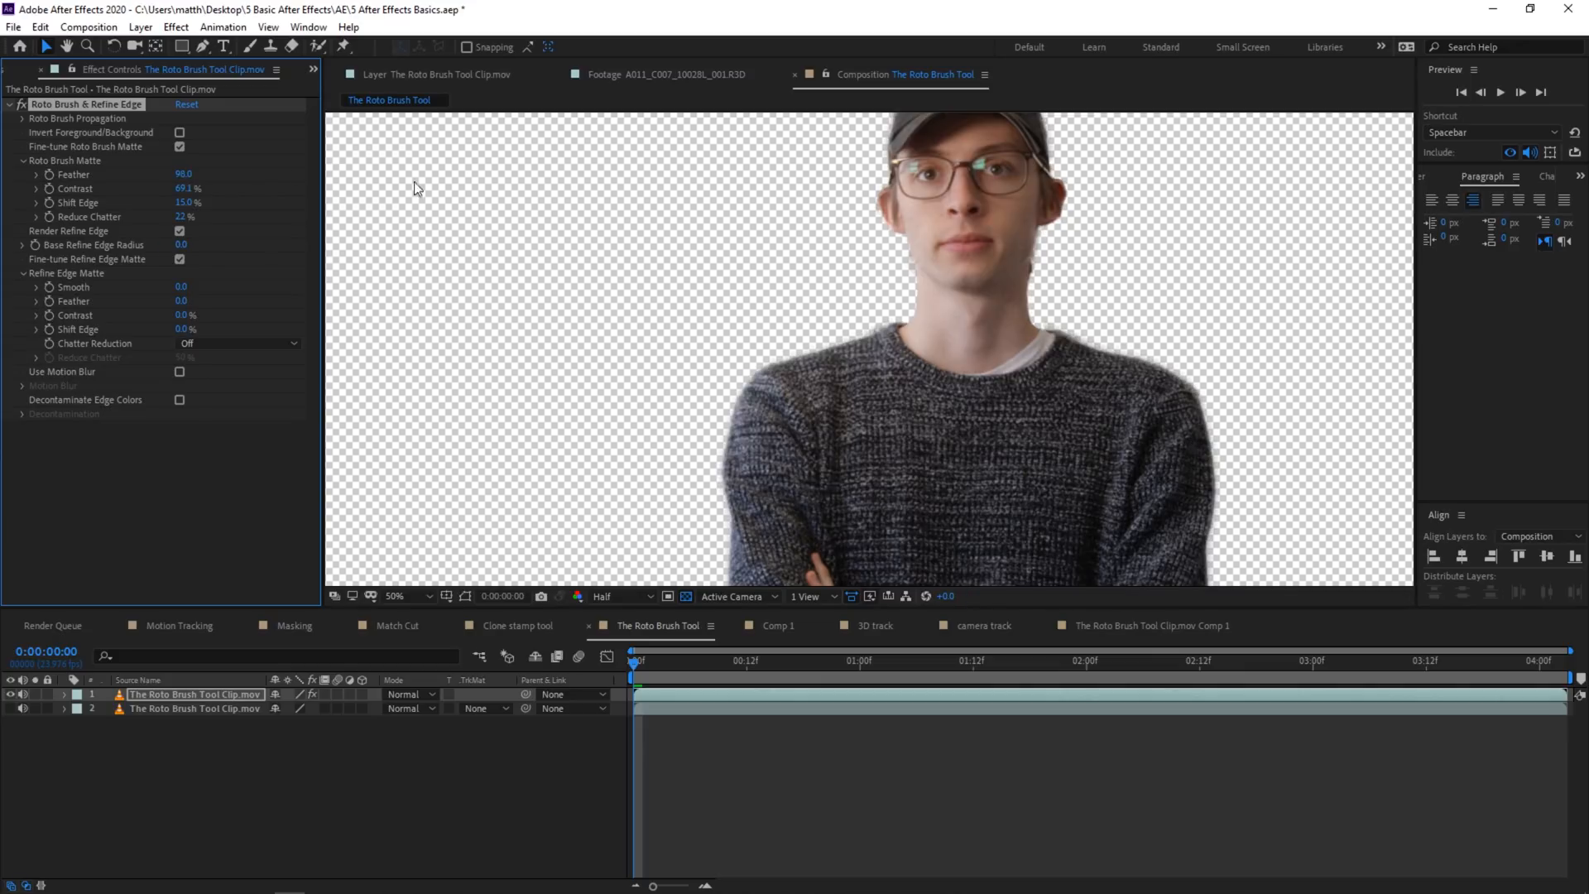
mouse_move(180, 177)
mouse_down()
mouse_move(132, 180)
mouse_move(165, 175)
mouse_move(201, 193)
mouse_move(161, 192)
mouse_move(191, 189)
mouse_move(187, 202)
mouse_up()
drag(183, 206, 187, 216)
drag(186, 202, 174, 202)
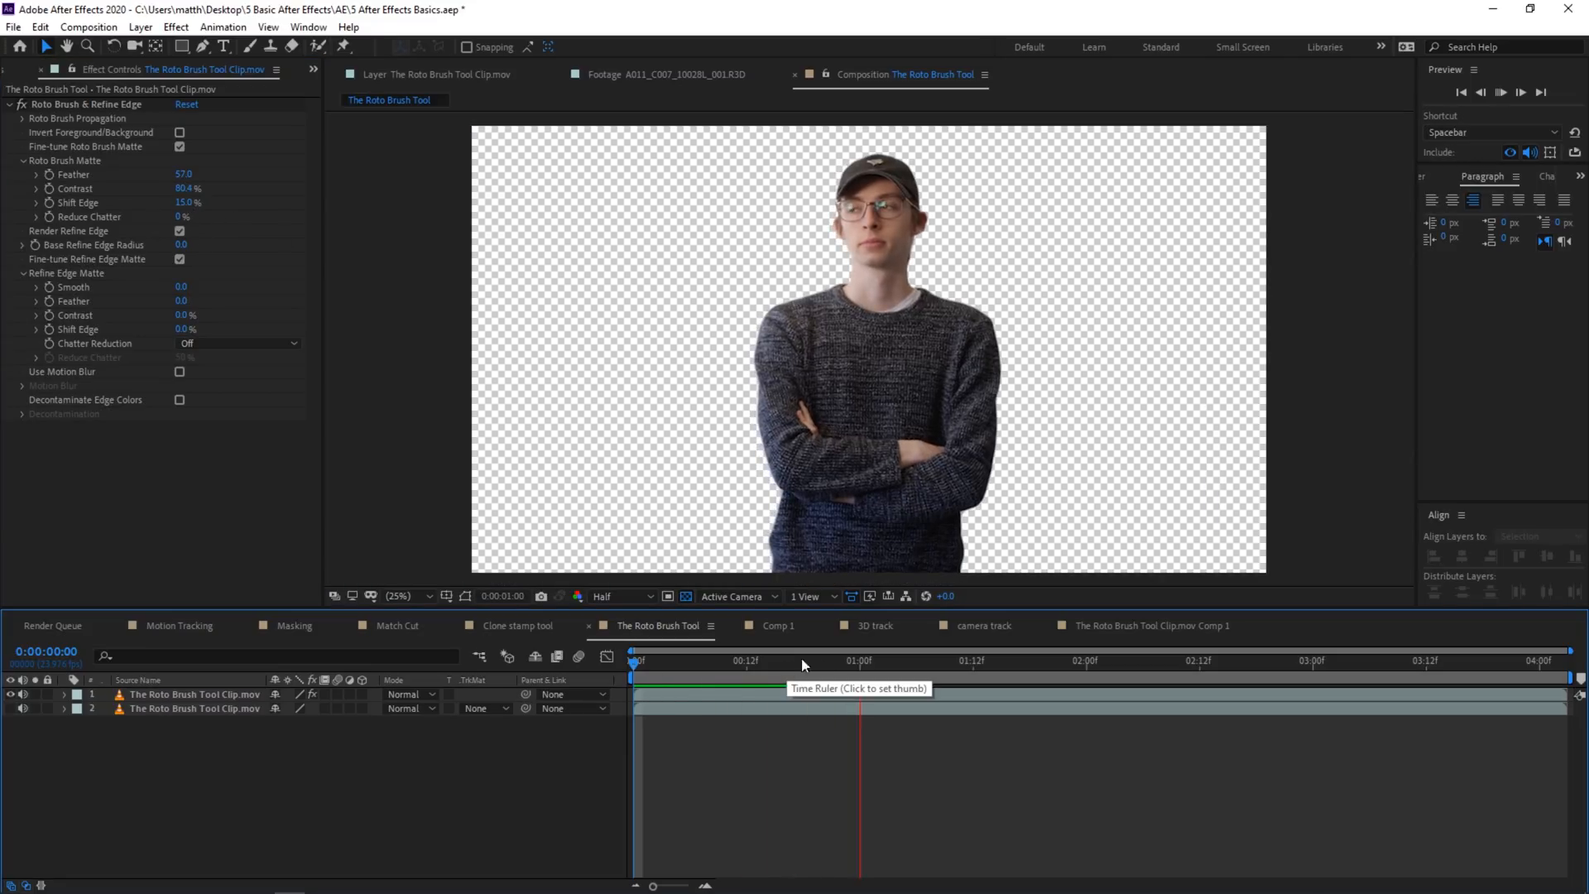
Return to the start of the roto composition and make the lower, untouched clip layer visible.
drag(654, 677, 623, 714)
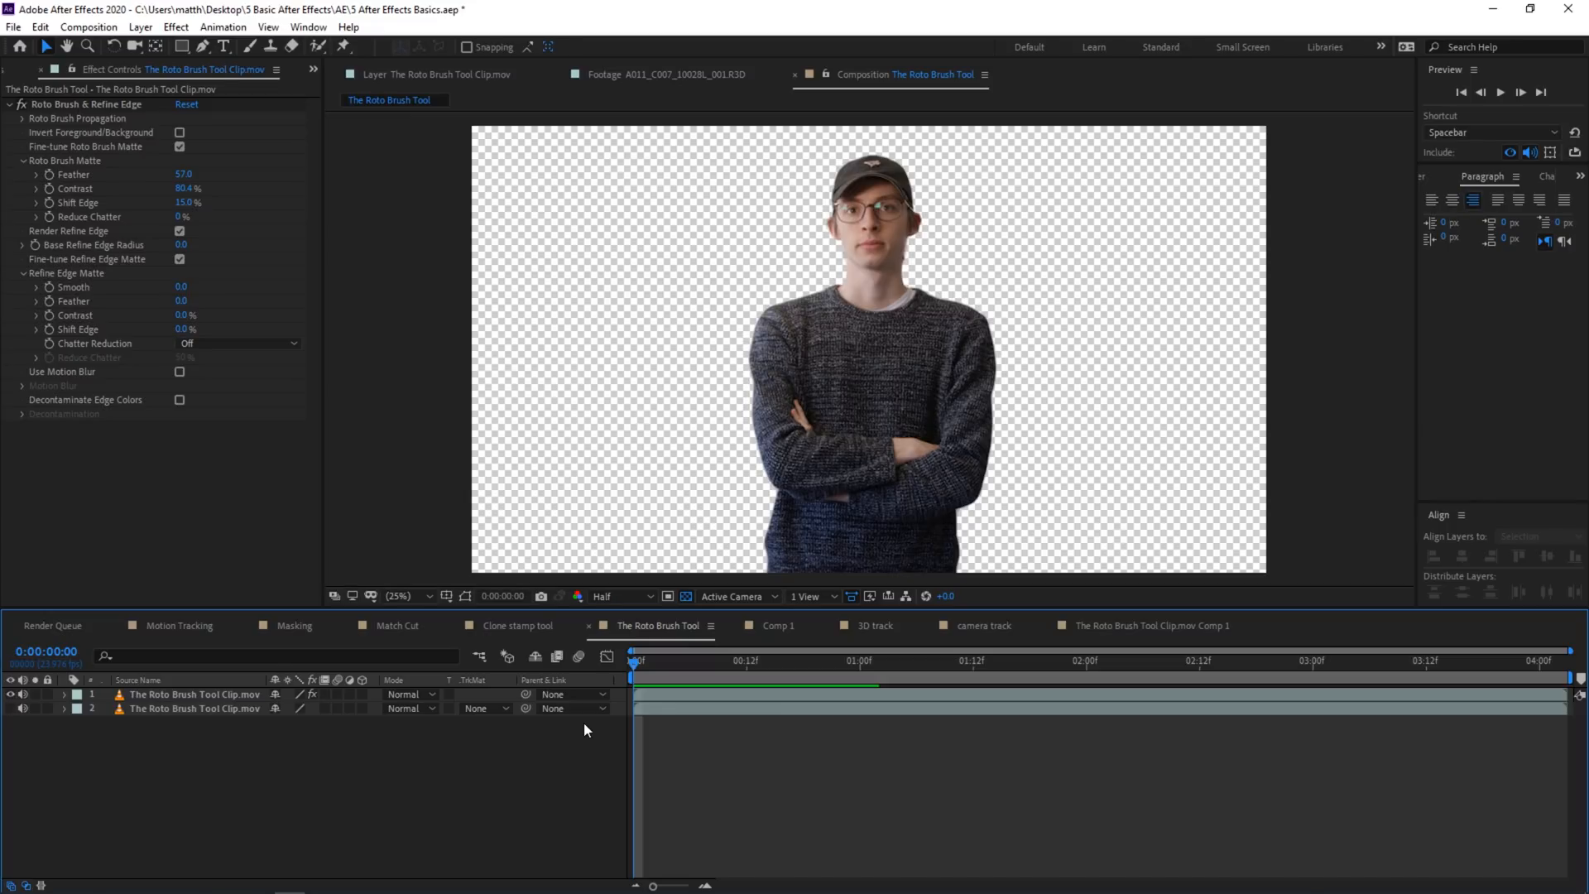
click(10, 709)
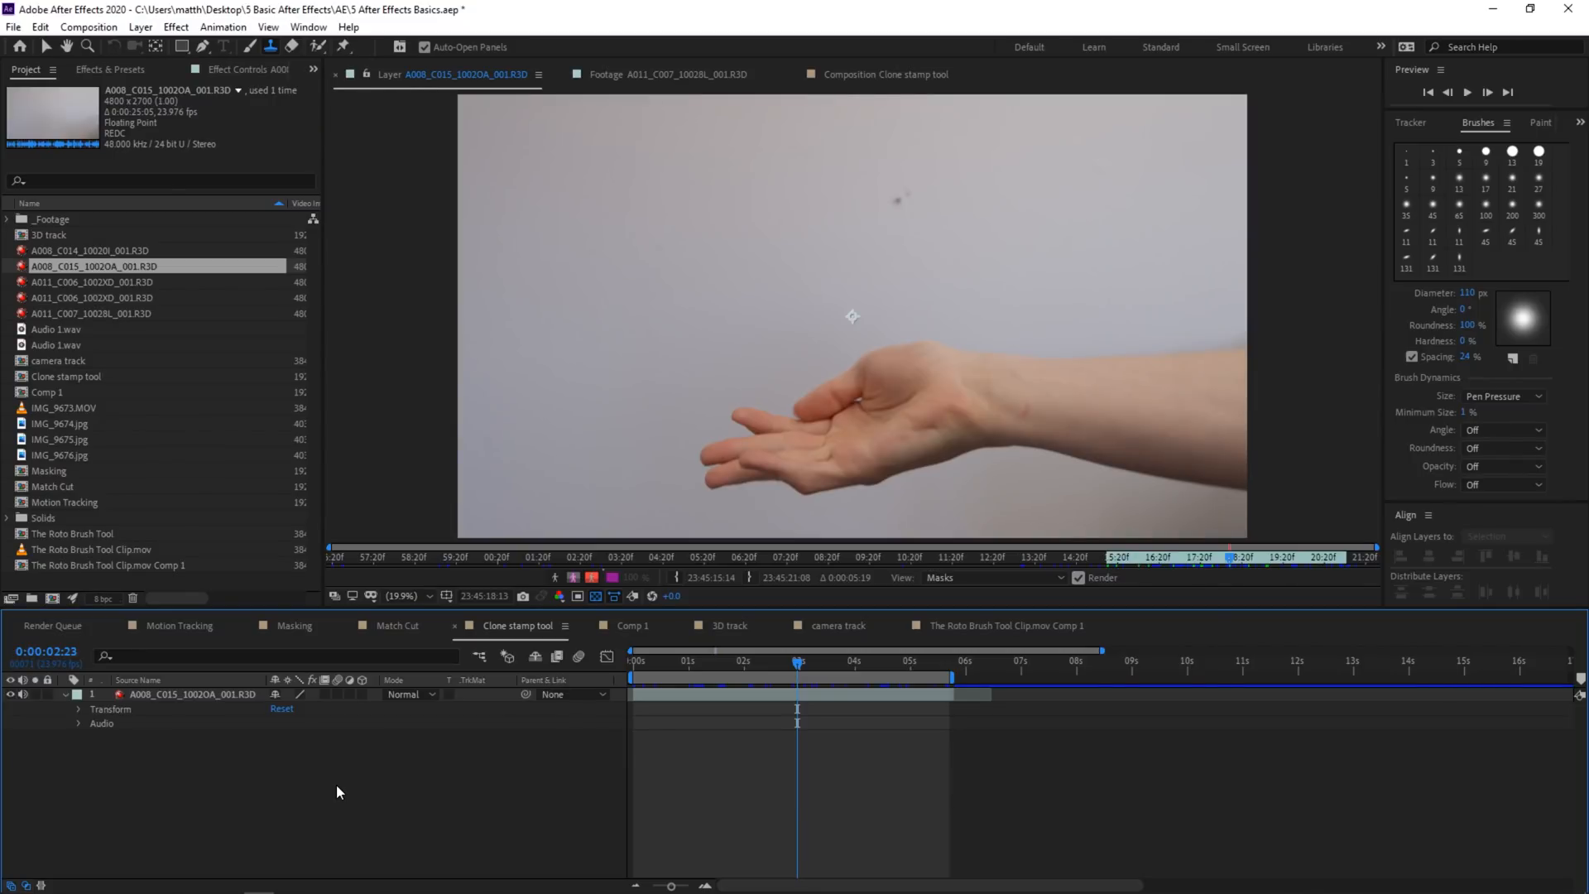
Play back the pen clip in the Clone stamp tool composition and scrub through it to examine the falling pen.
drag(686, 671, 637, 669)
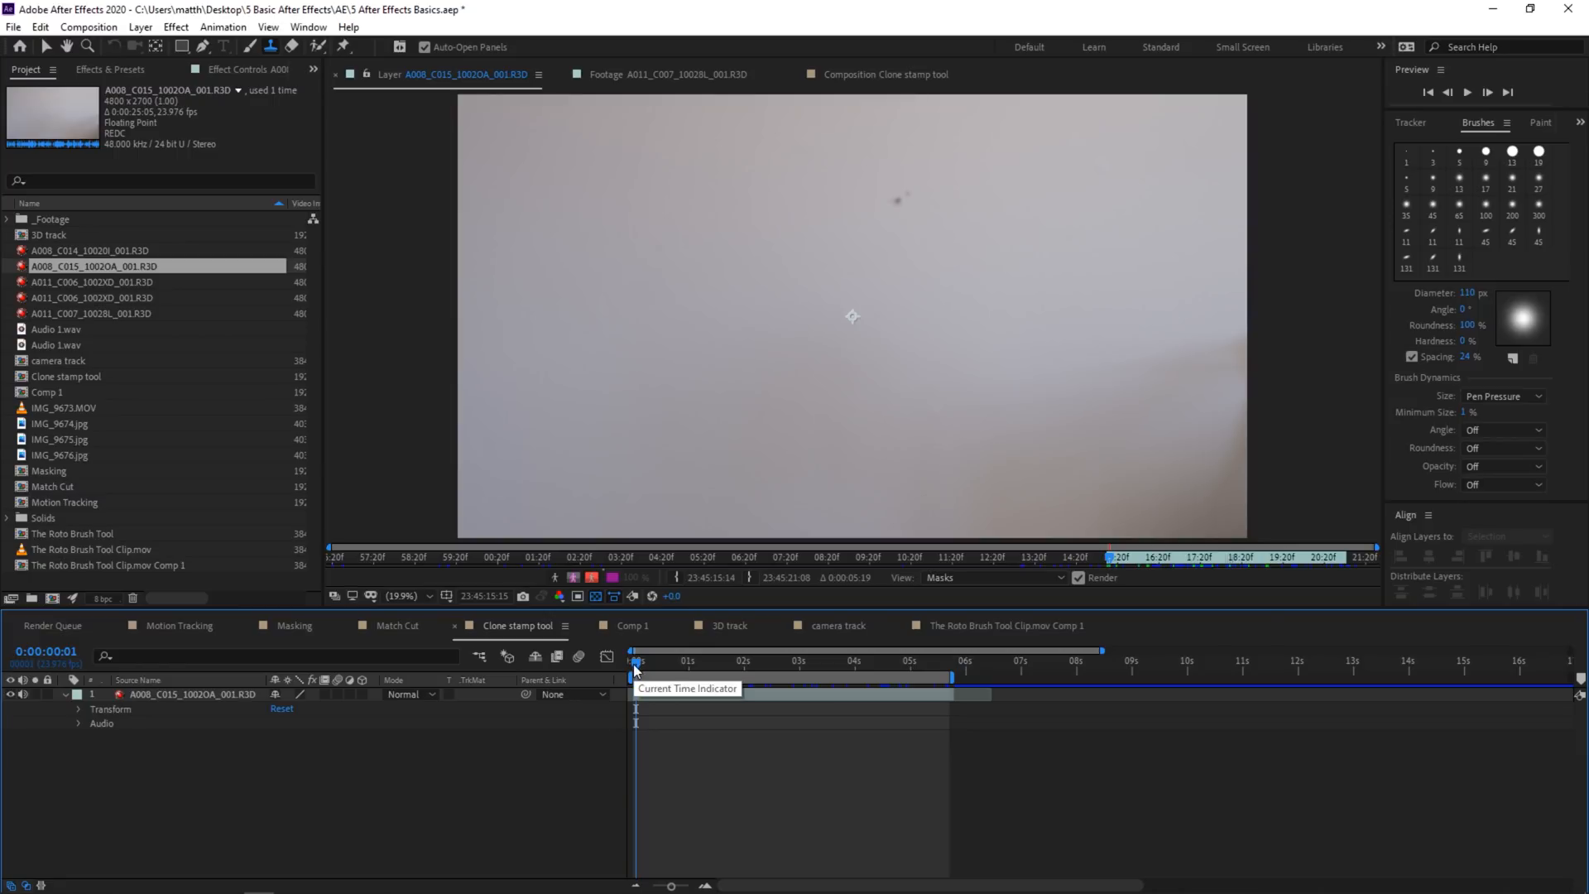
key(space)
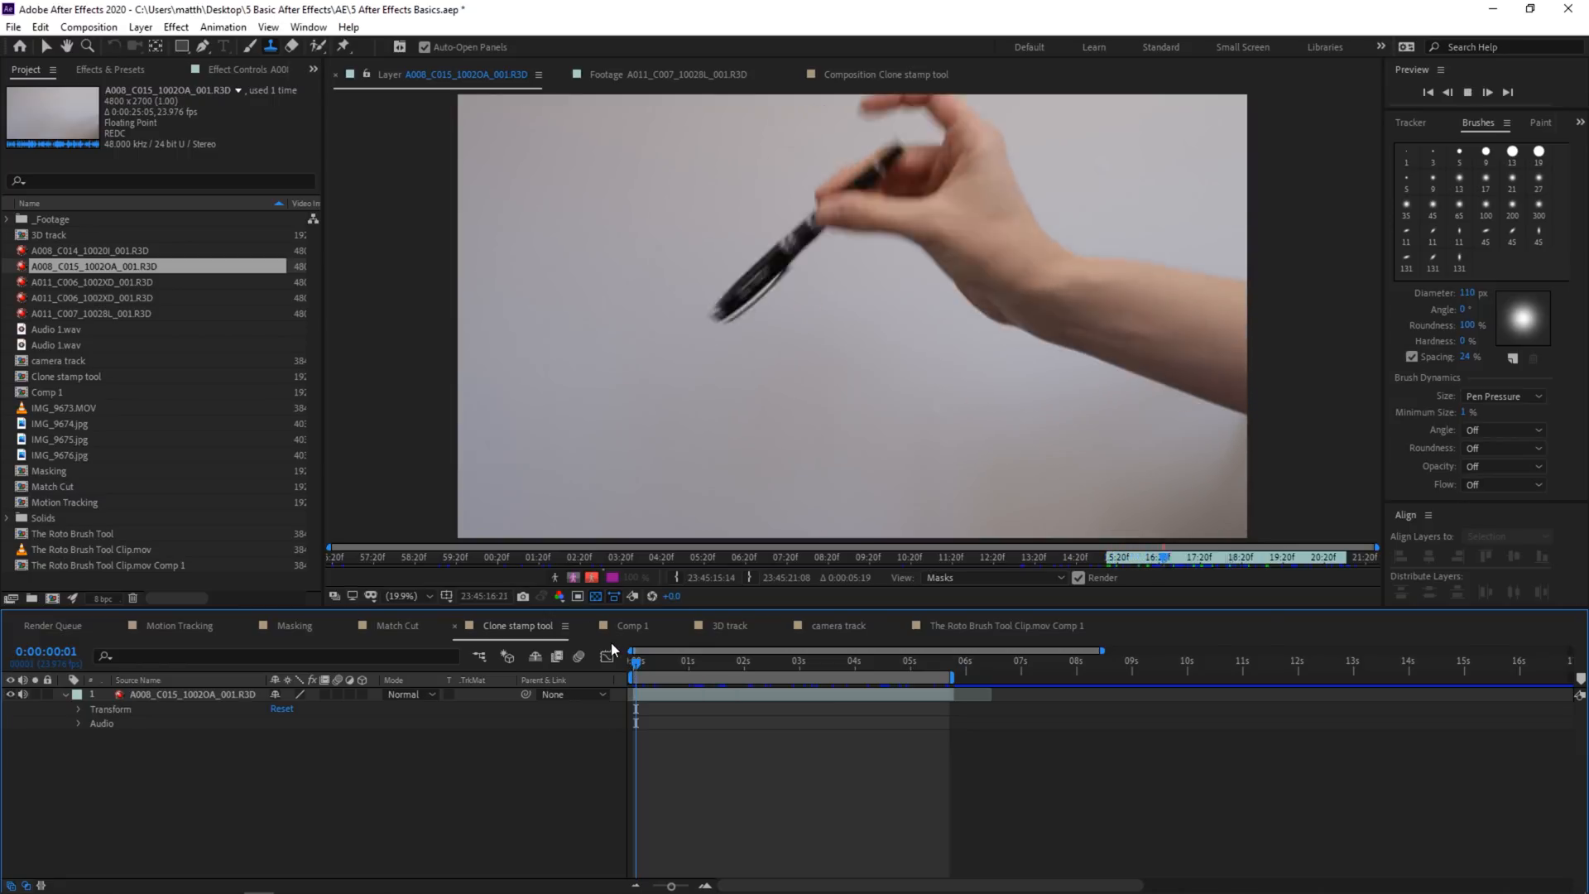
drag(733, 665, 726, 668)
key(space)
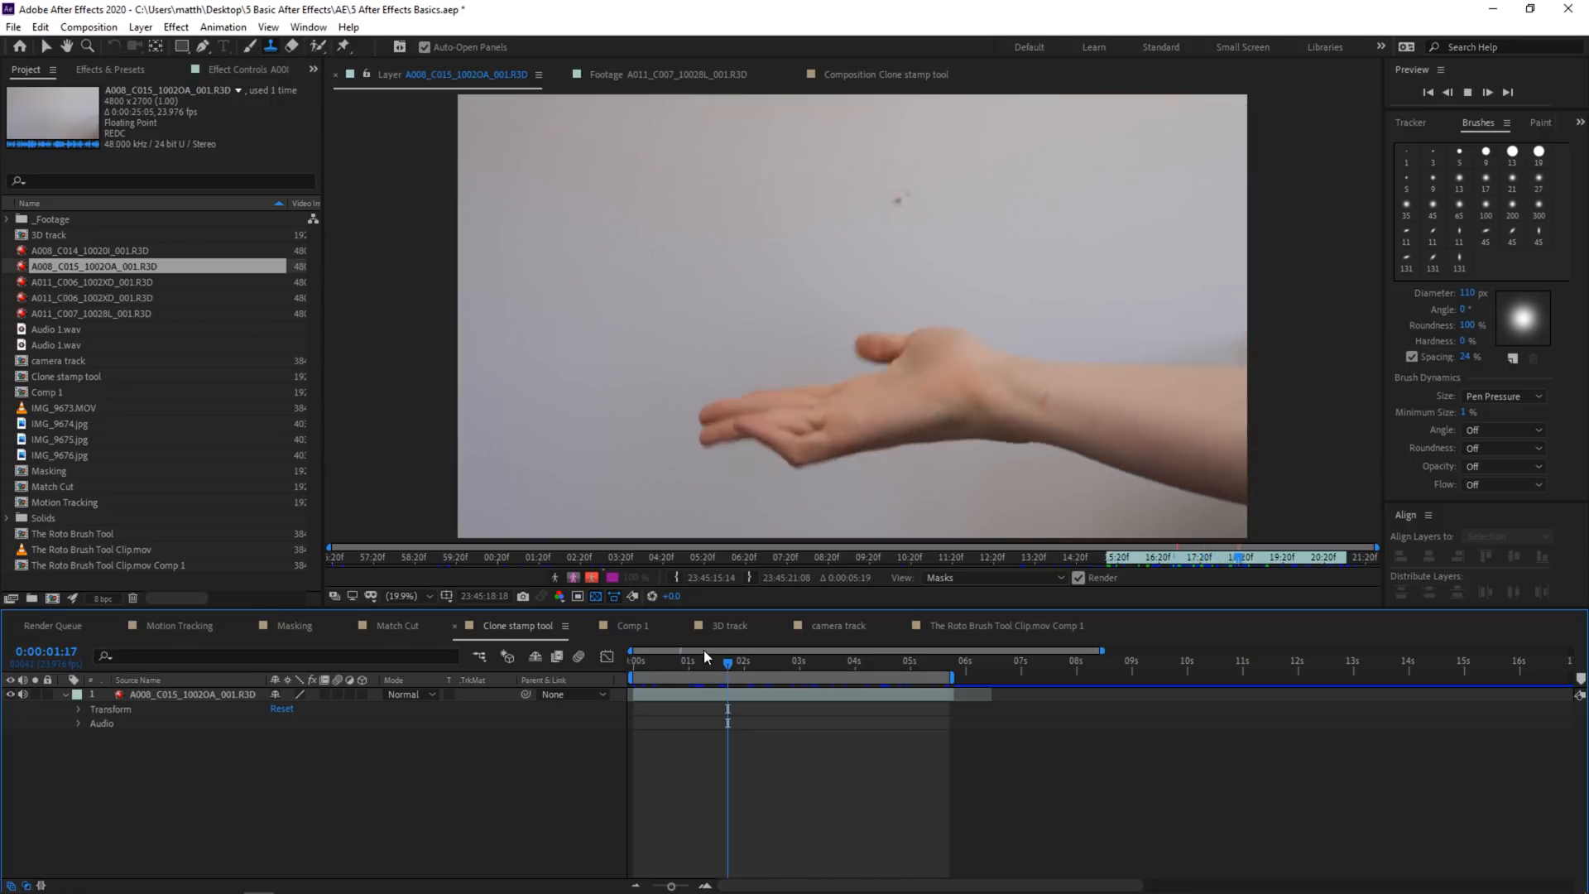
key(space)
drag(782, 668, 670, 671)
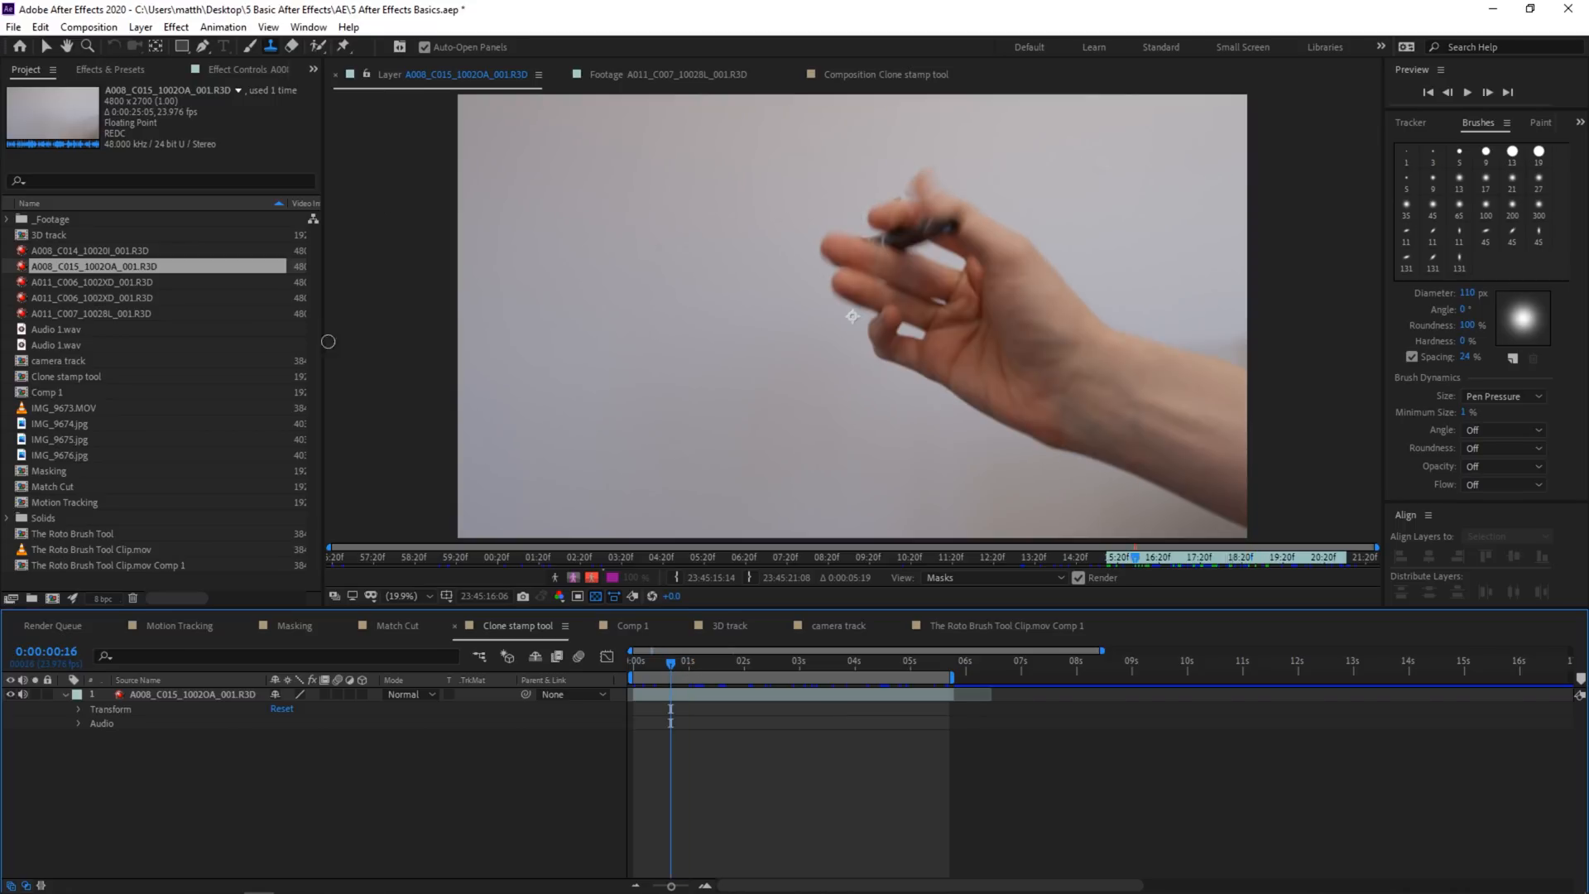
With the clip layer selected at 0:00:02:05, set the Clone Stamp brush to 362 px diameter and 10% hardness.
click(272, 48)
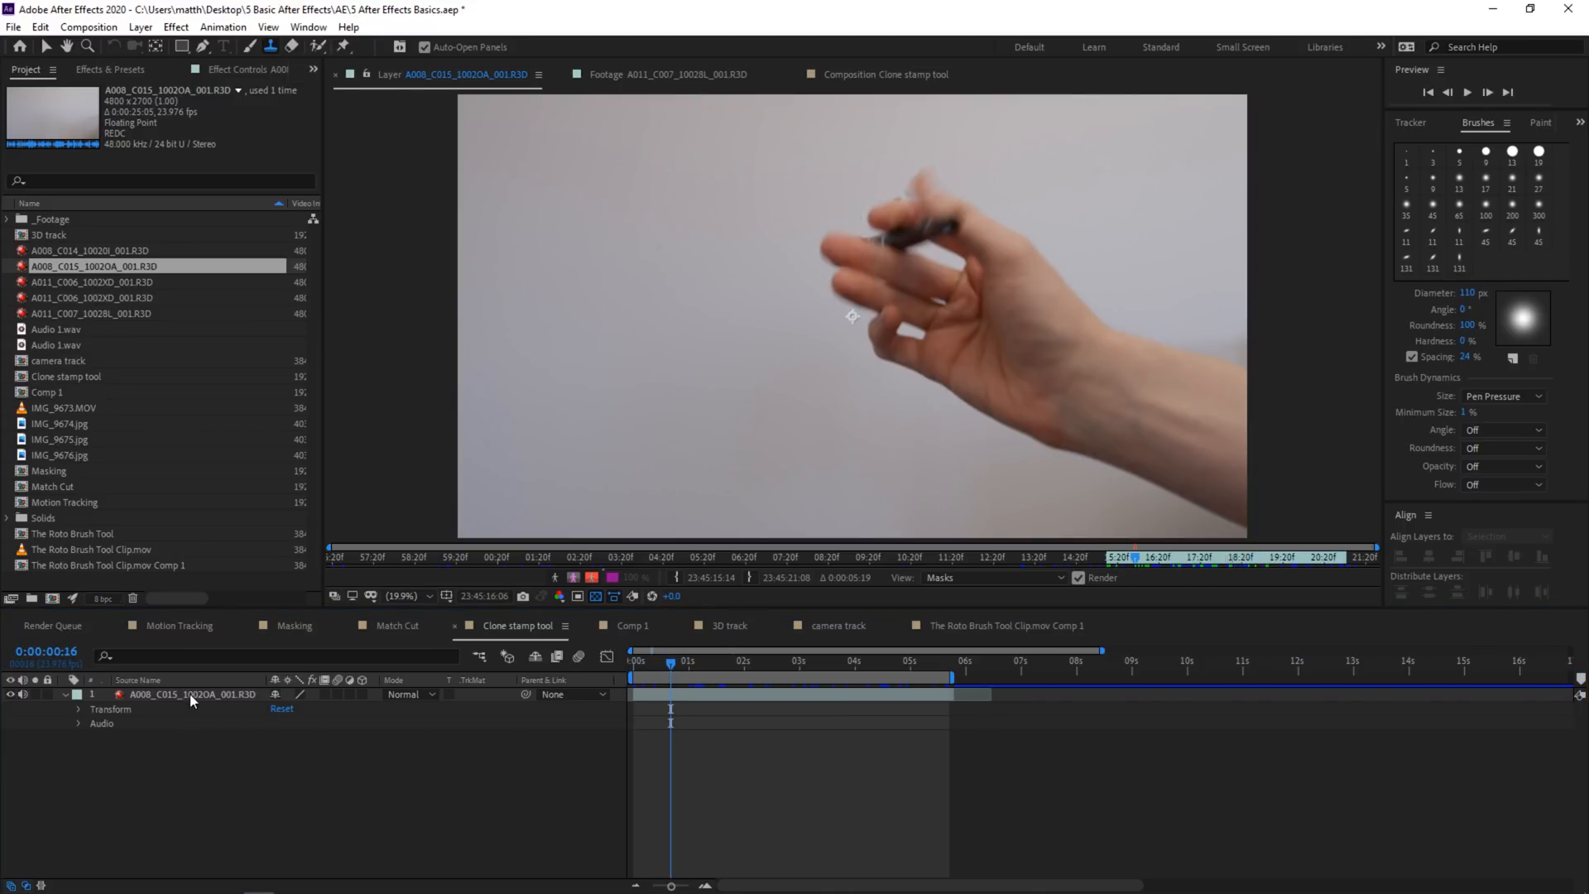
click(191, 697)
drag(671, 670, 755, 637)
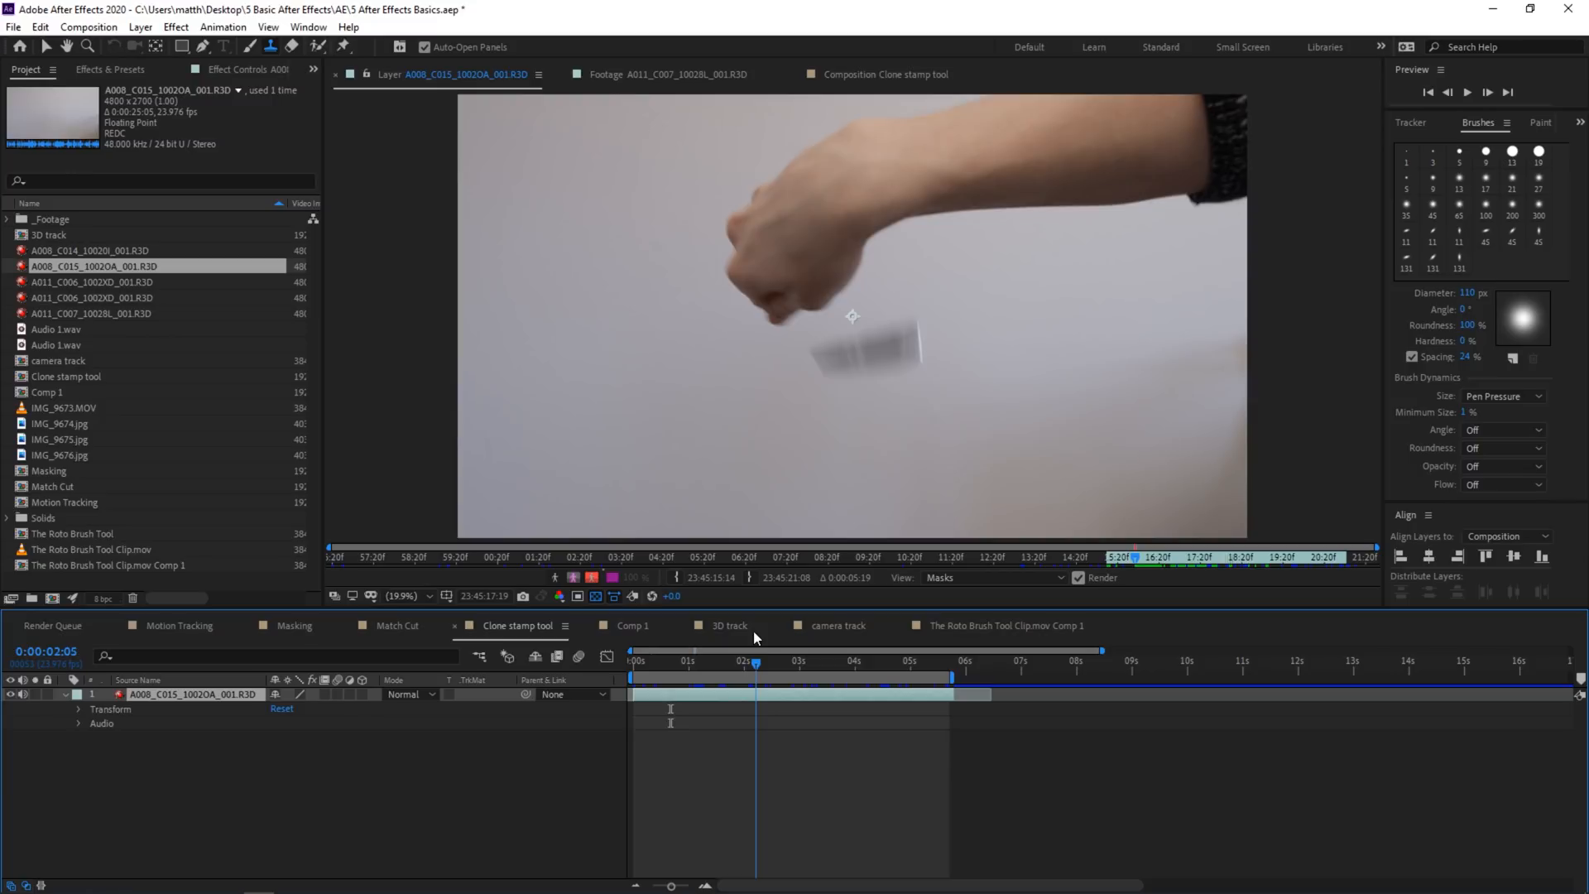
click(1473, 126)
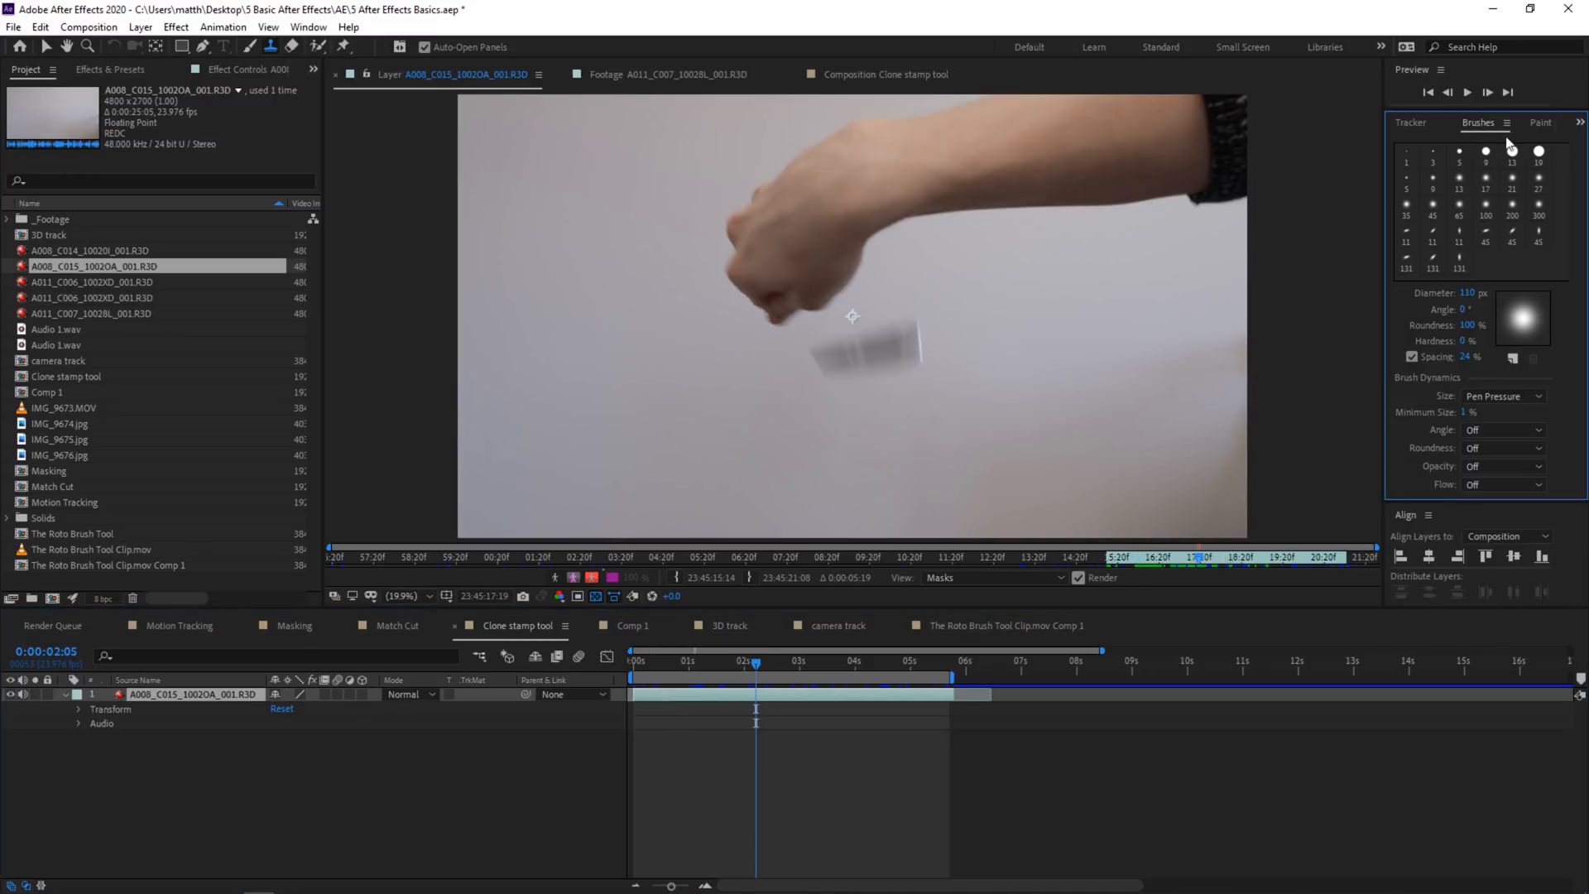
drag(1468, 295, 1568, 299)
drag(1473, 293, 1522, 293)
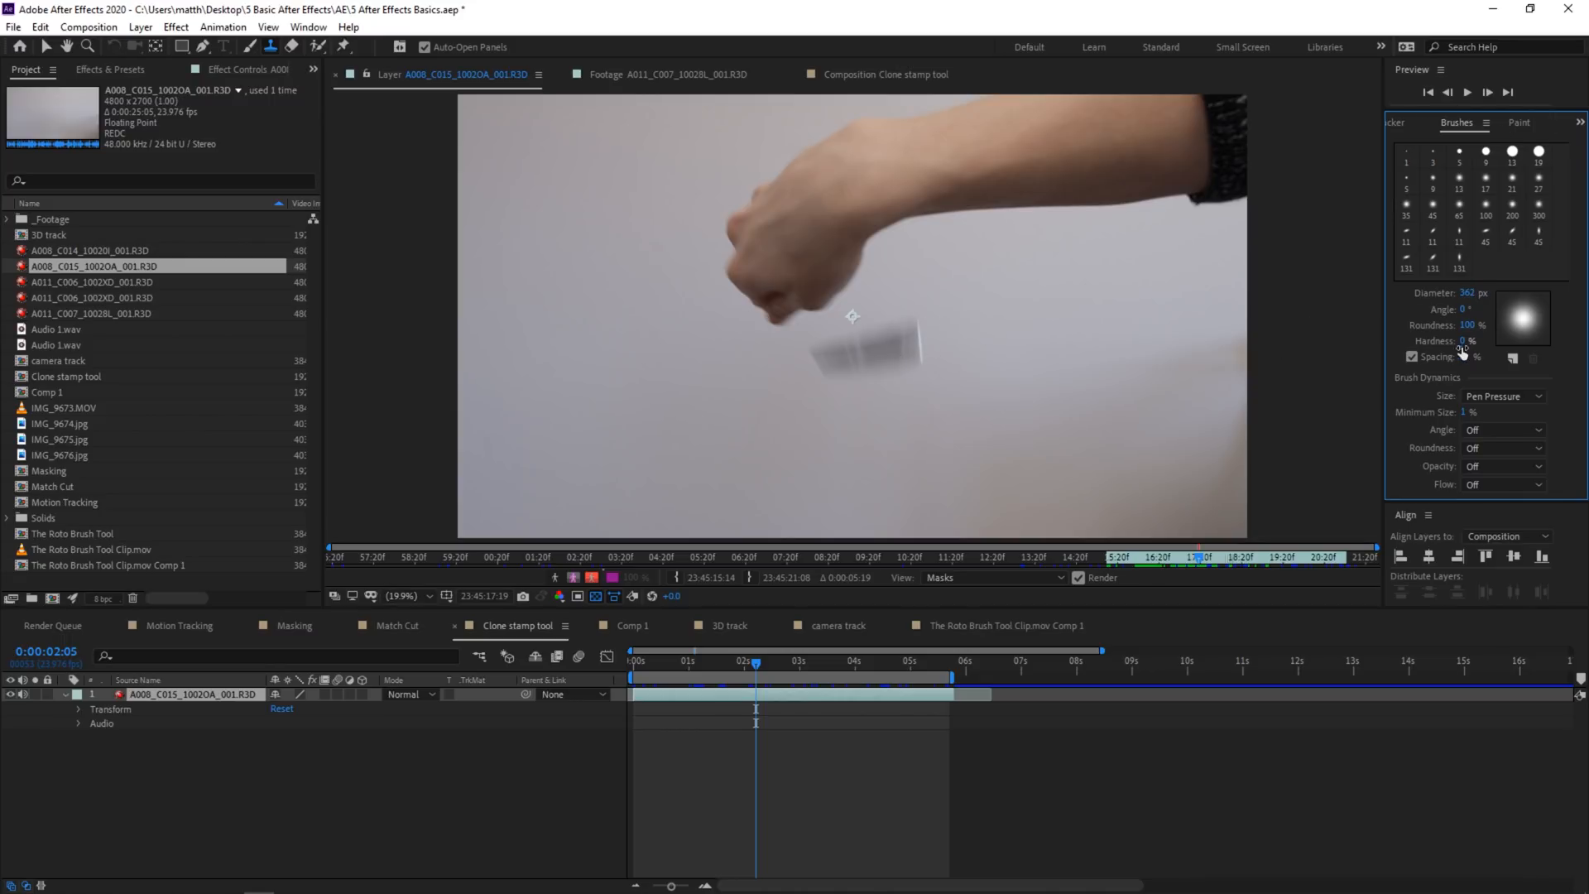
drag(1464, 340, 1474, 347)
Sample the clean wall from two frames ahead and clone it over the falling pen at 0:00:02:05.
key(Page_Down)
key(Page_Down)
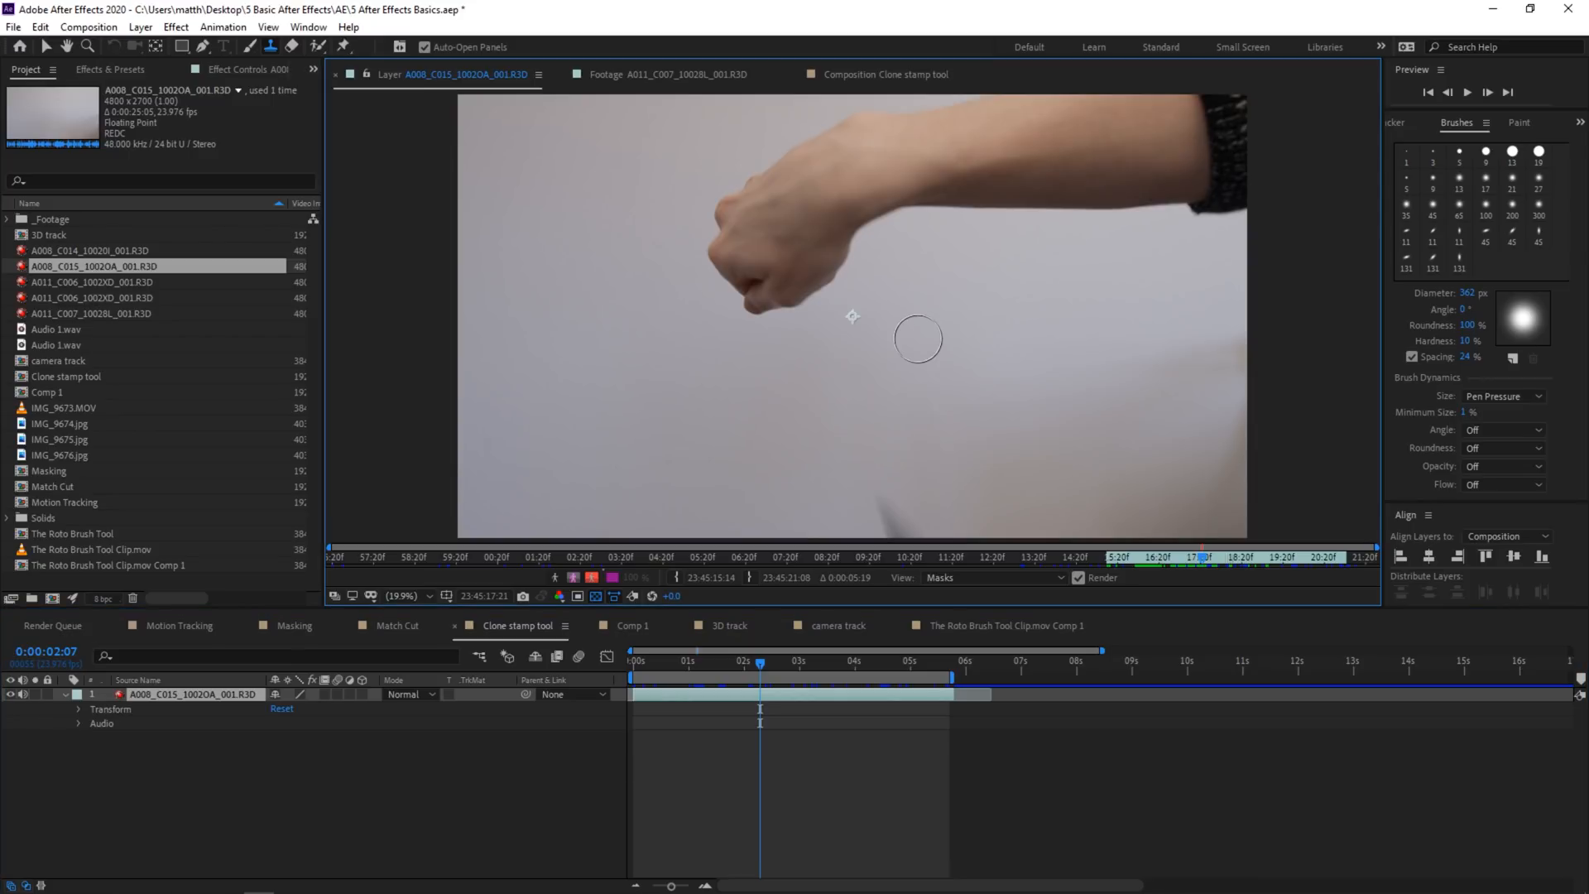
key(Page_Up)
key(Page_Up)
alt+click(919, 342)
mouse_move(920, 344)
mouse_down()
mouse_move(920, 330)
mouse_move(908, 351)
mouse_move(816, 344)
mouse_move(841, 347)
mouse_up()
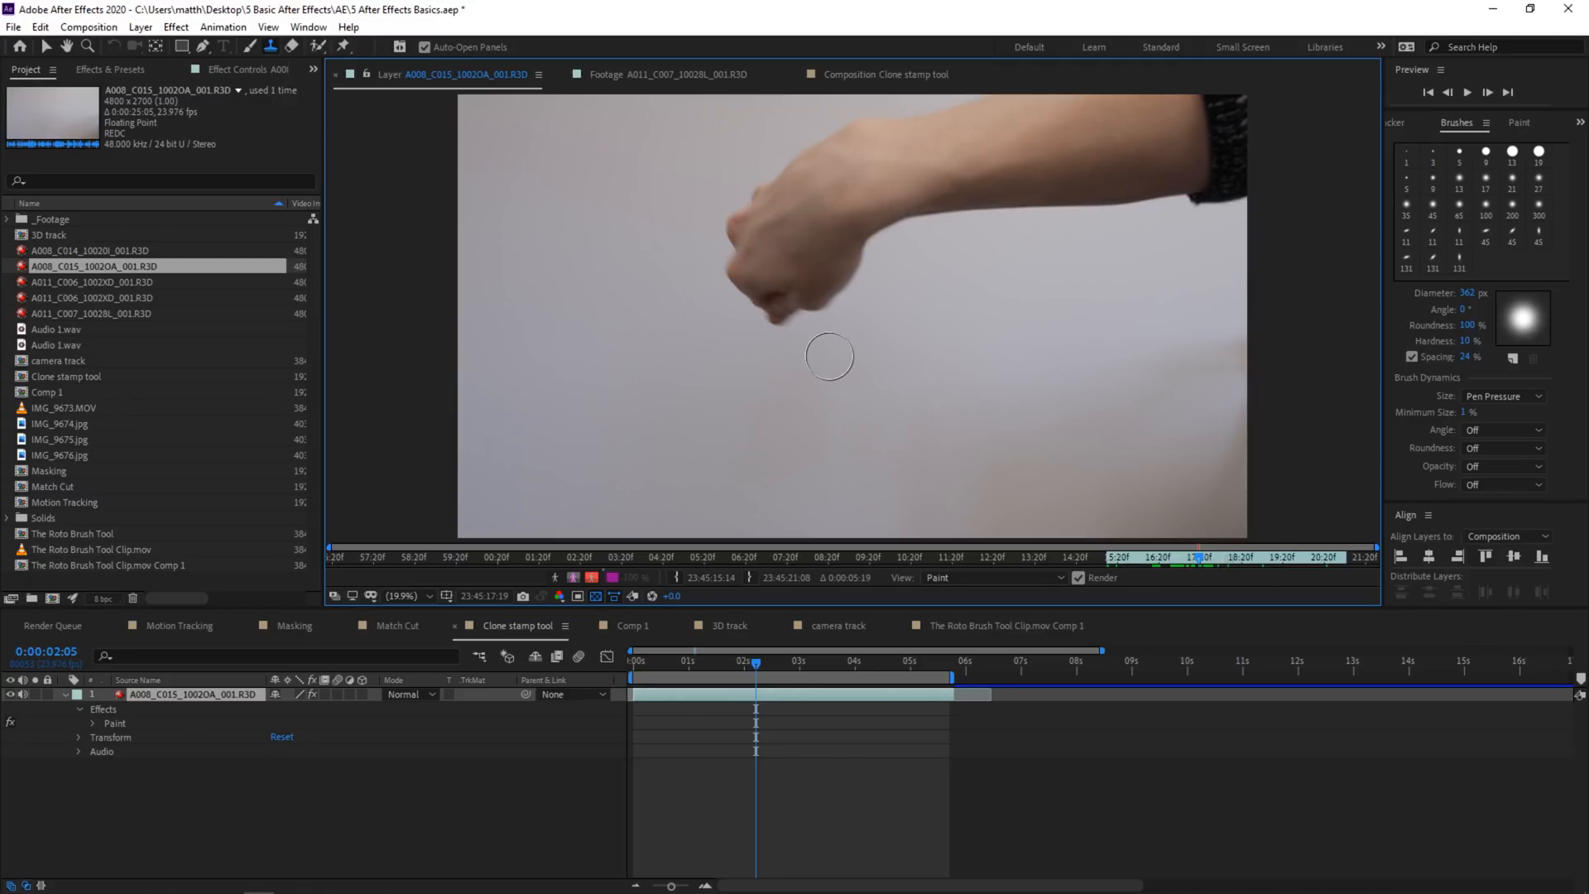
Try the Constant paint duration, and stretch the Clone 1 stroke in the timeline before trimming it back to one frame.
click(1519, 121)
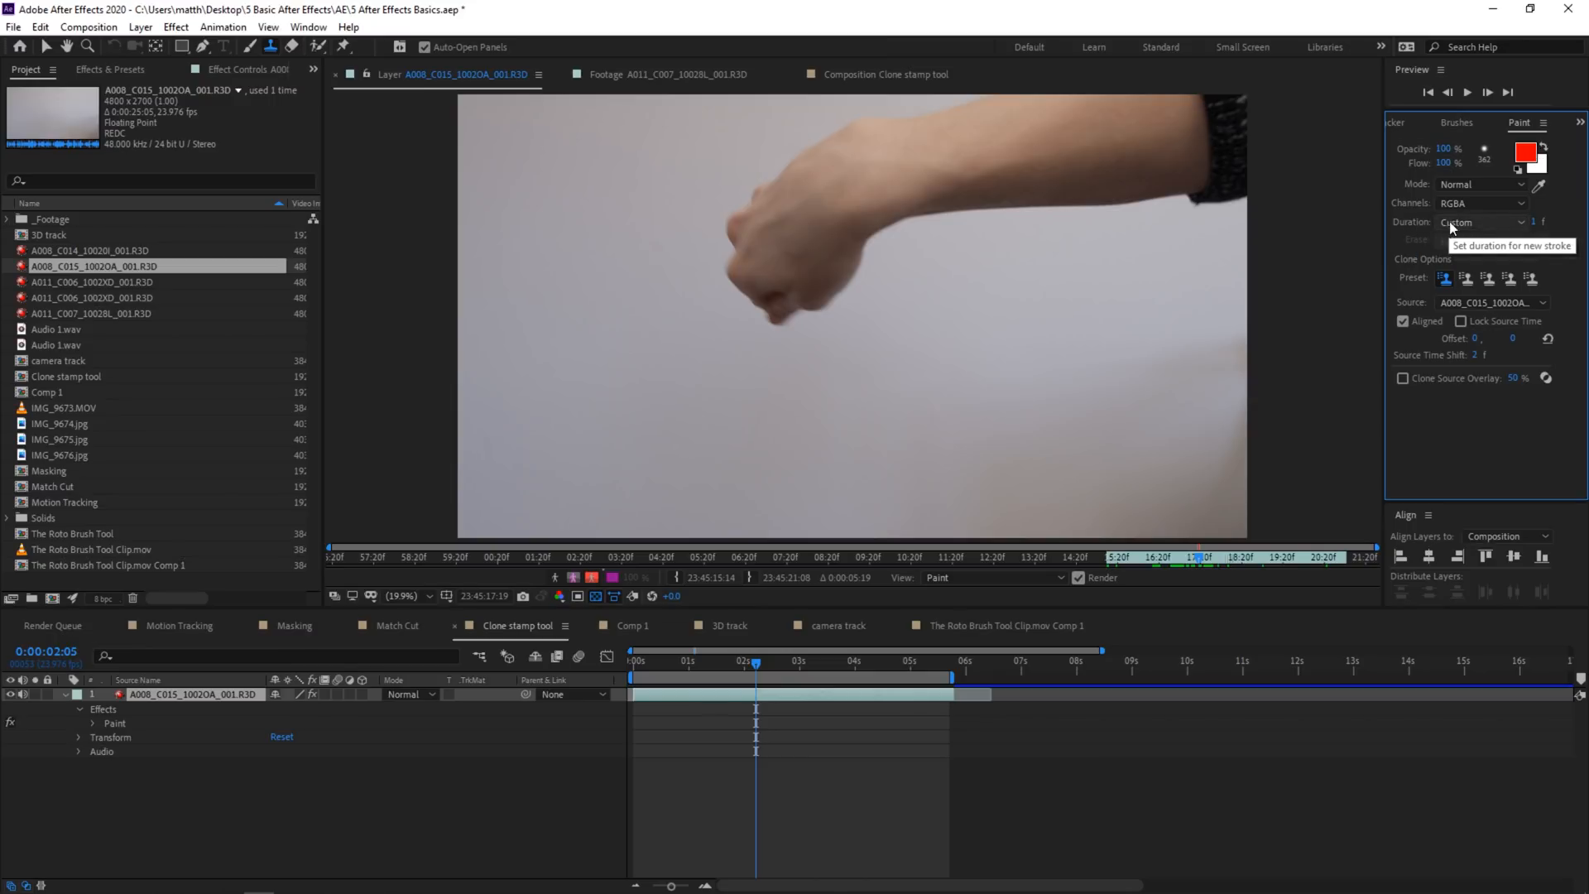
click(1475, 223)
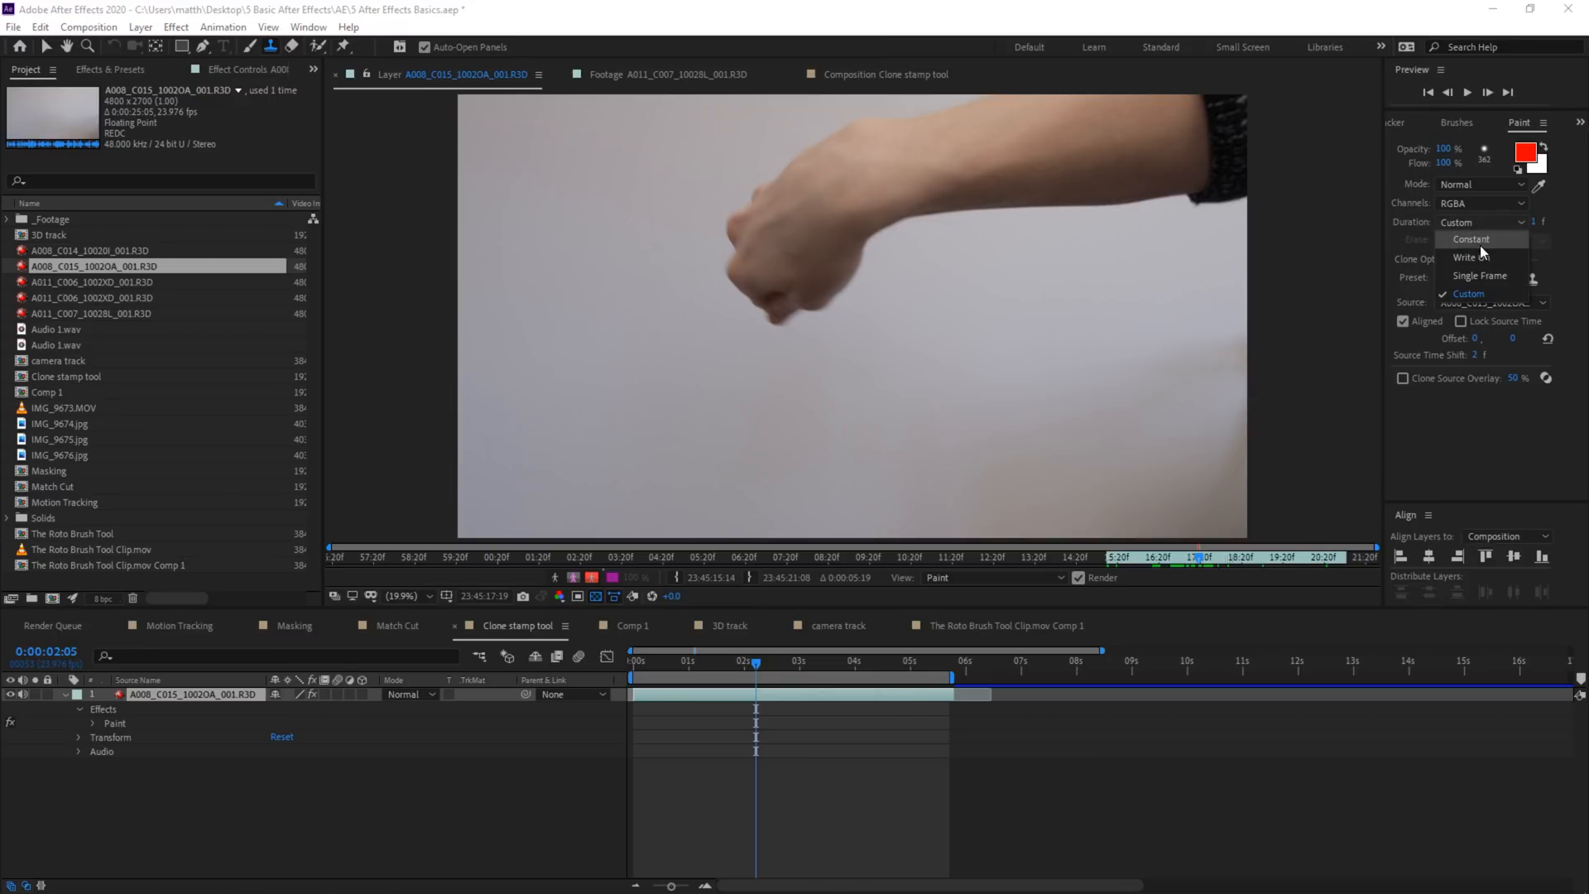
click(1471, 239)
click(95, 721)
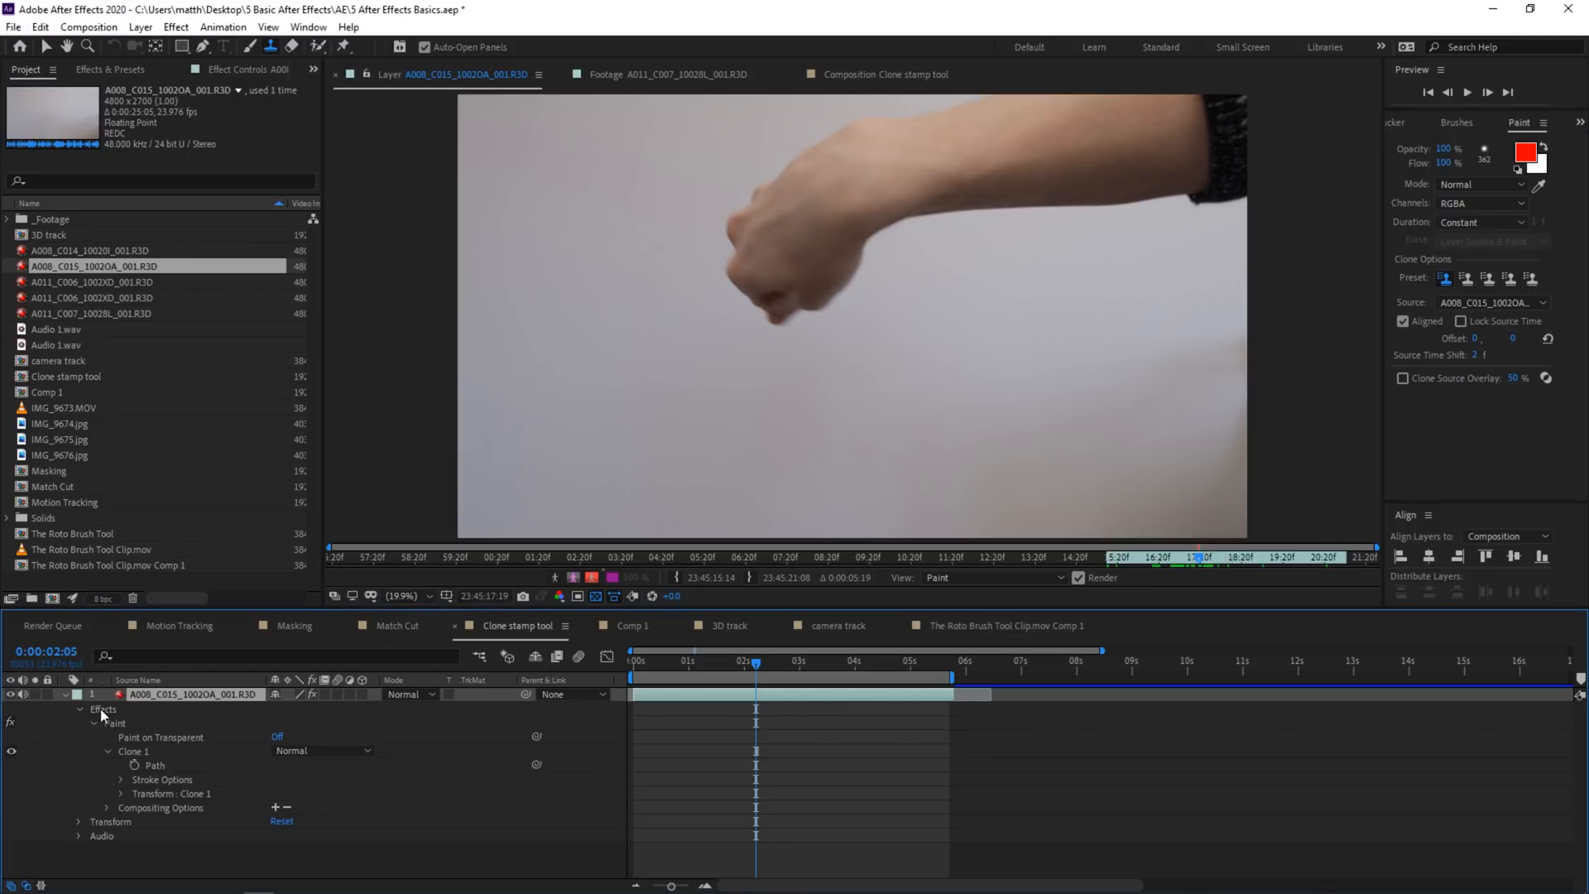
mouse_move(759, 750)
mouse_down()
mouse_move(968, 752)
mouse_move(803, 751)
mouse_up()
mouse_move(908, 754)
mouse_down()
mouse_move(985, 751)
mouse_move(761, 759)
mouse_up()
Go to frame 0:00:02:06 and set the duration of new paint strokes to Custom.
key(Page_Down)
key(Page_Down)
key(Page_Down)
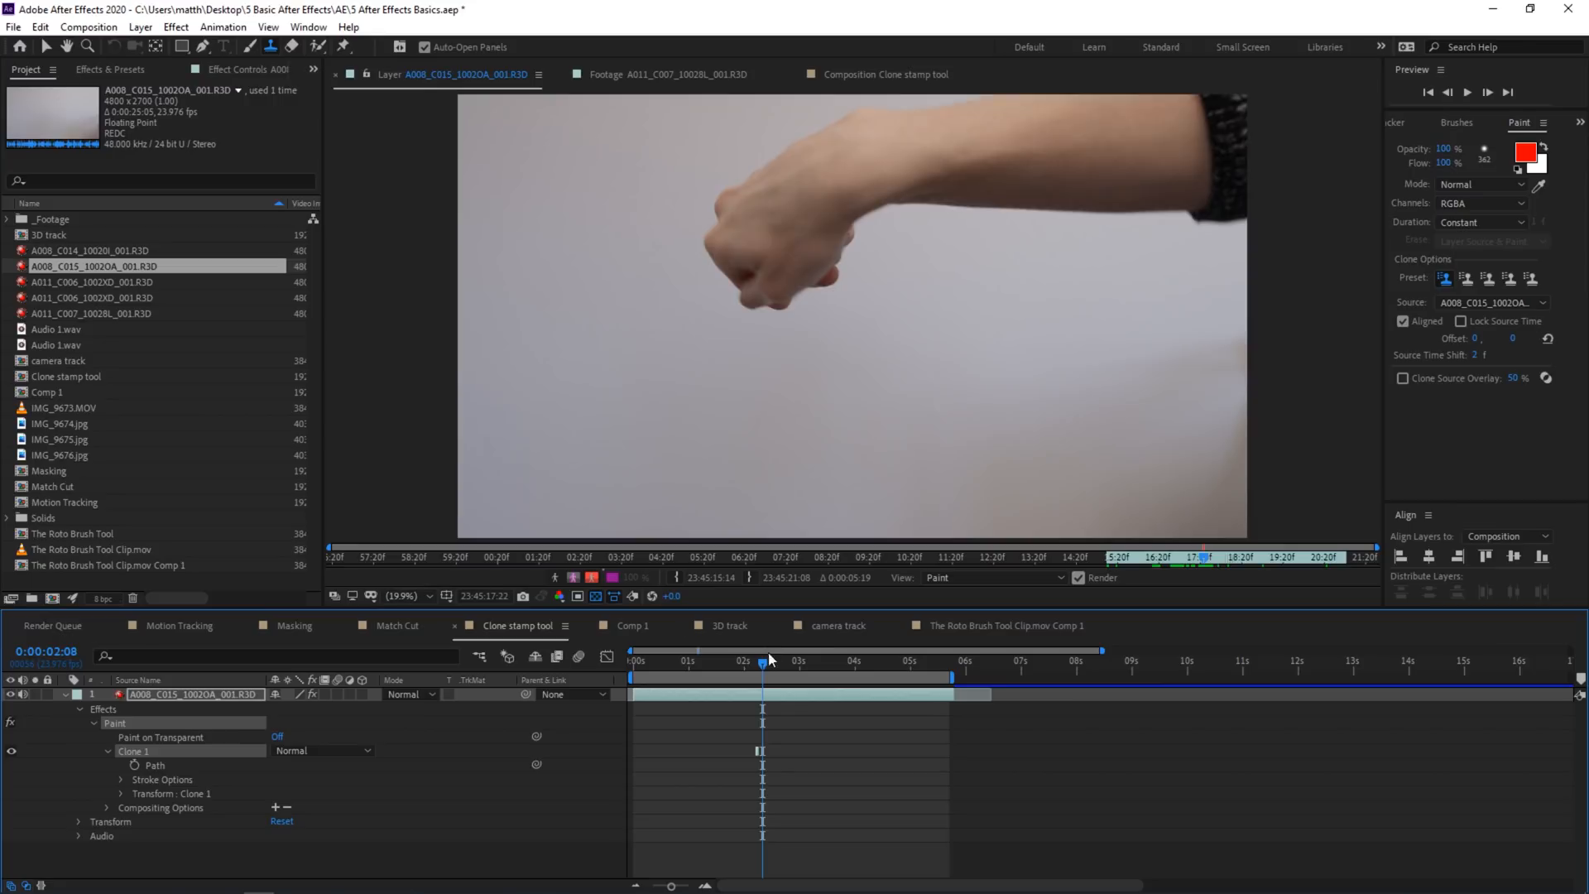
key(Page_Up)
key(Page_Up)
key(equal)
click(1498, 225)
click(1482, 287)
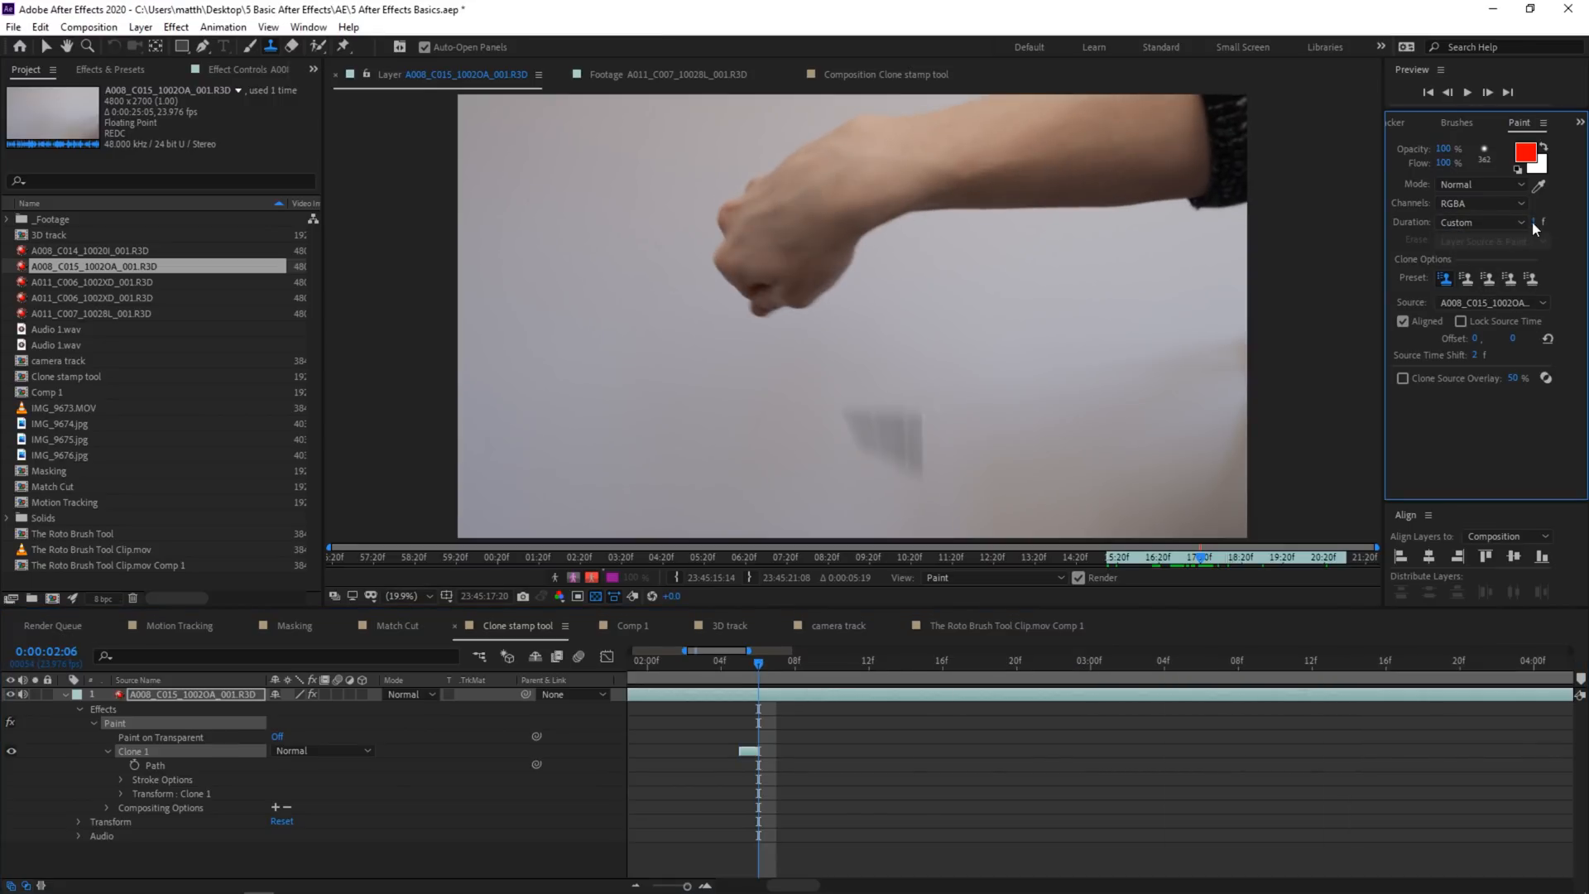
Try cloning the wall from 0:00:02:08 over the pen at 0:00:02:06 with Clone 1 still selected, and undo the stroke.
click(1455, 124)
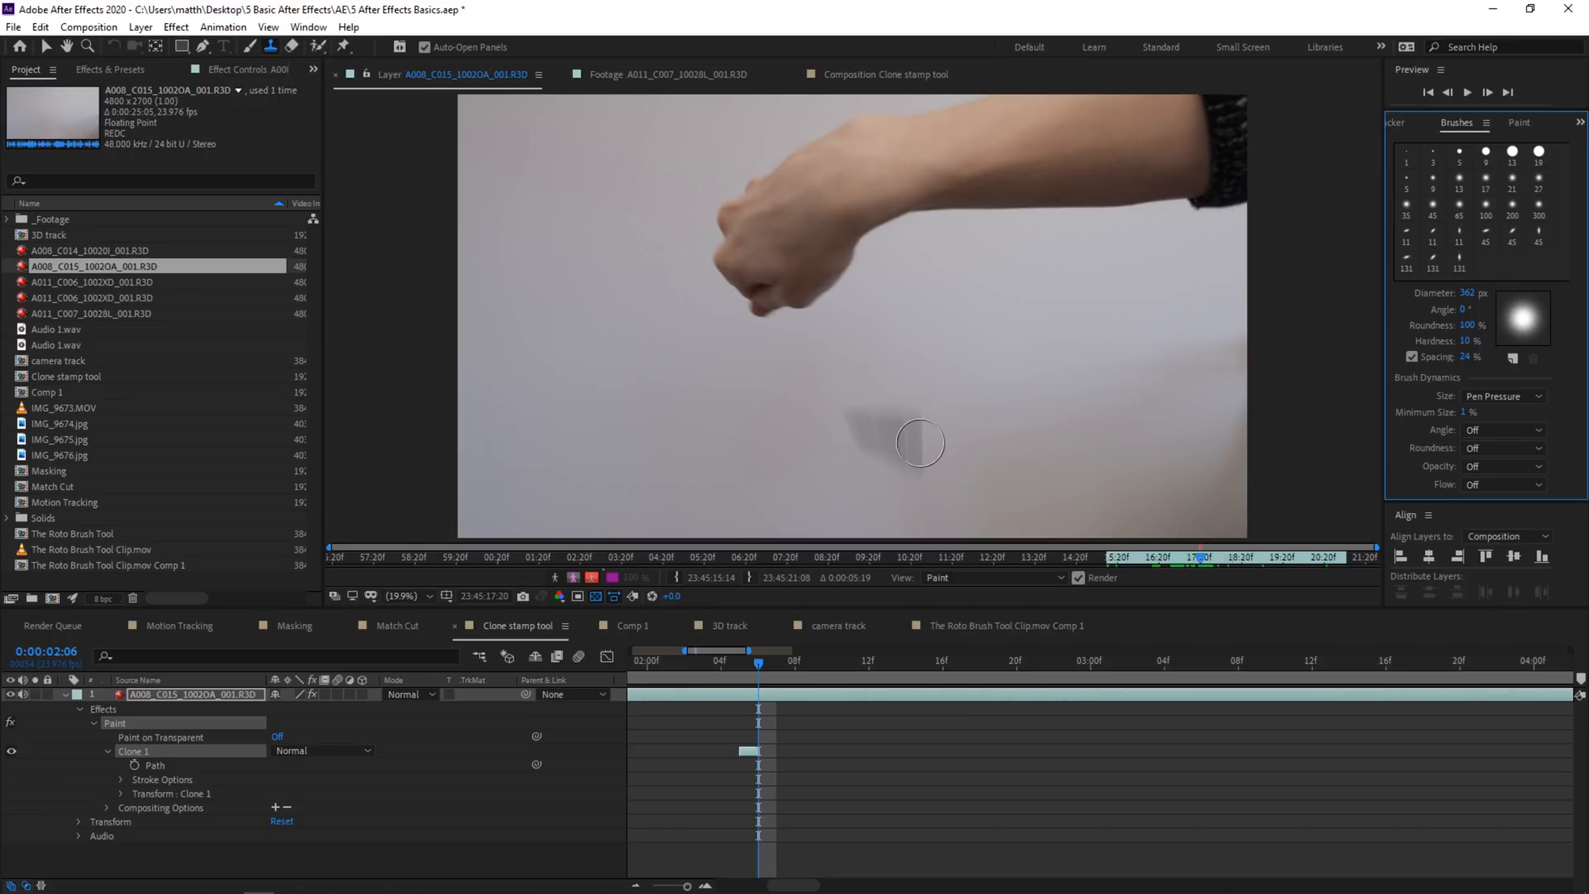
key(Page_Down)
key(Page_Down)
key(alt)
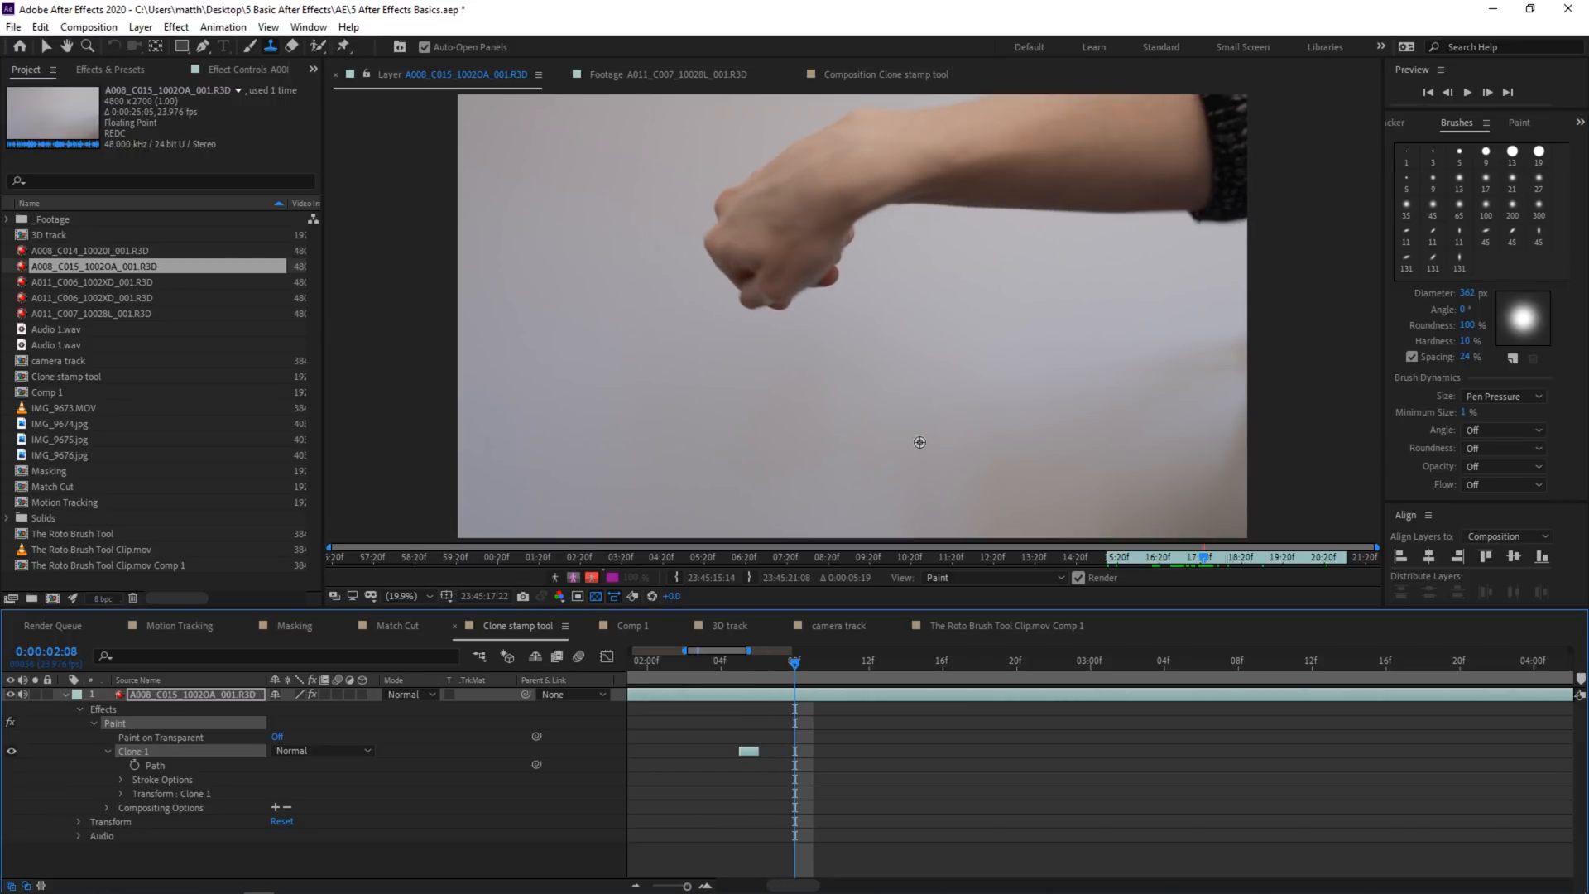
alt+click(920, 442)
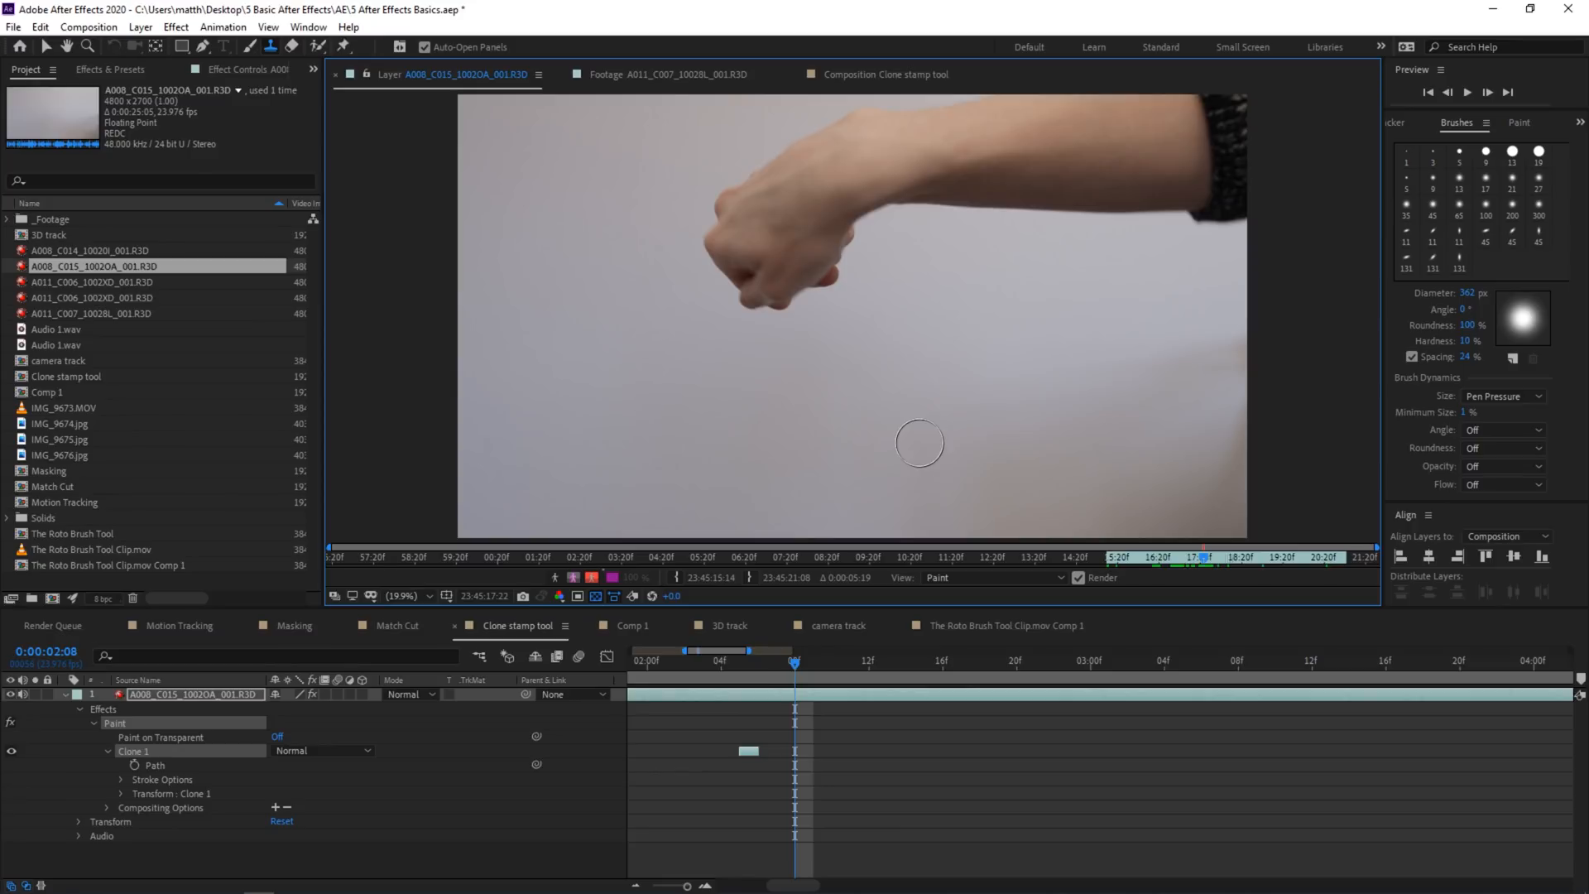
key(Page_Up)
key(Page_Up)
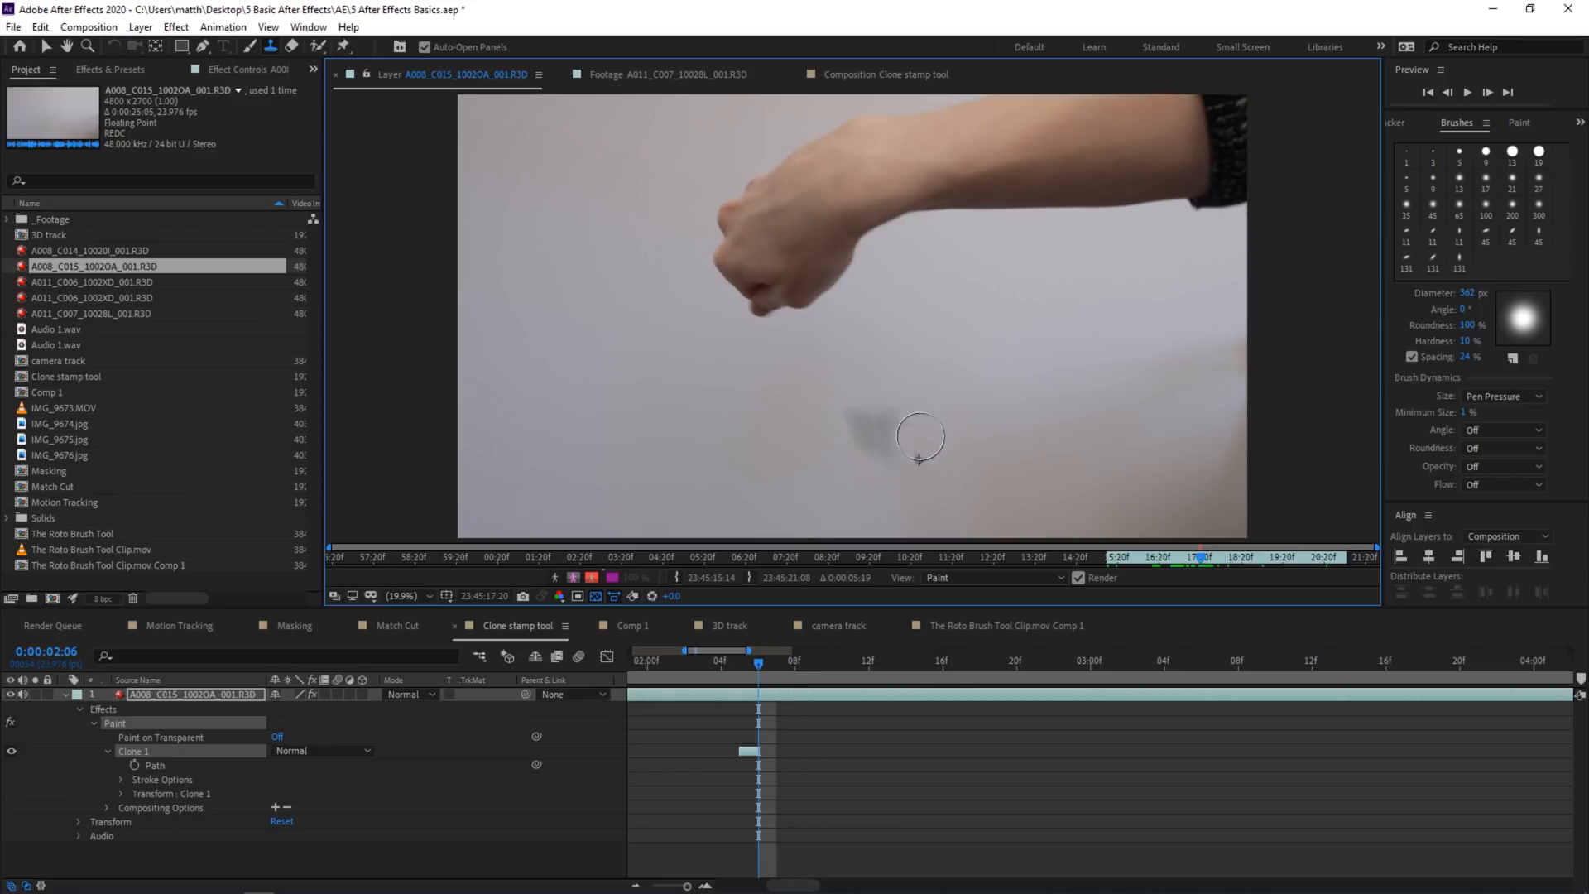
mouse_move(901, 458)
mouse_down()
mouse_move(840, 397)
mouse_move(848, 416)
mouse_up()
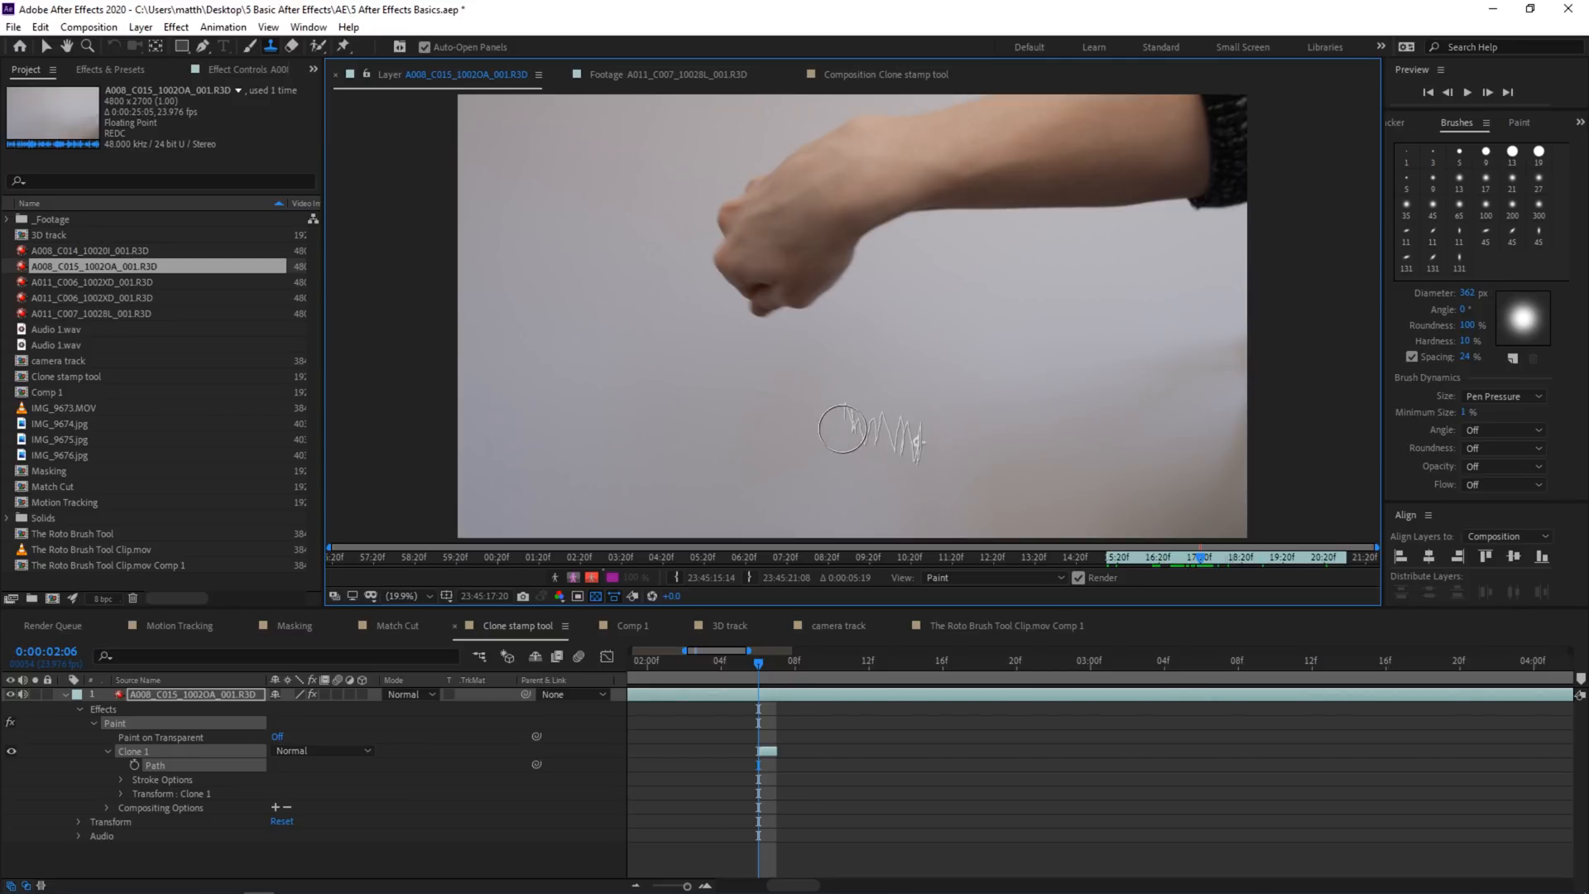
key(Page_Down)
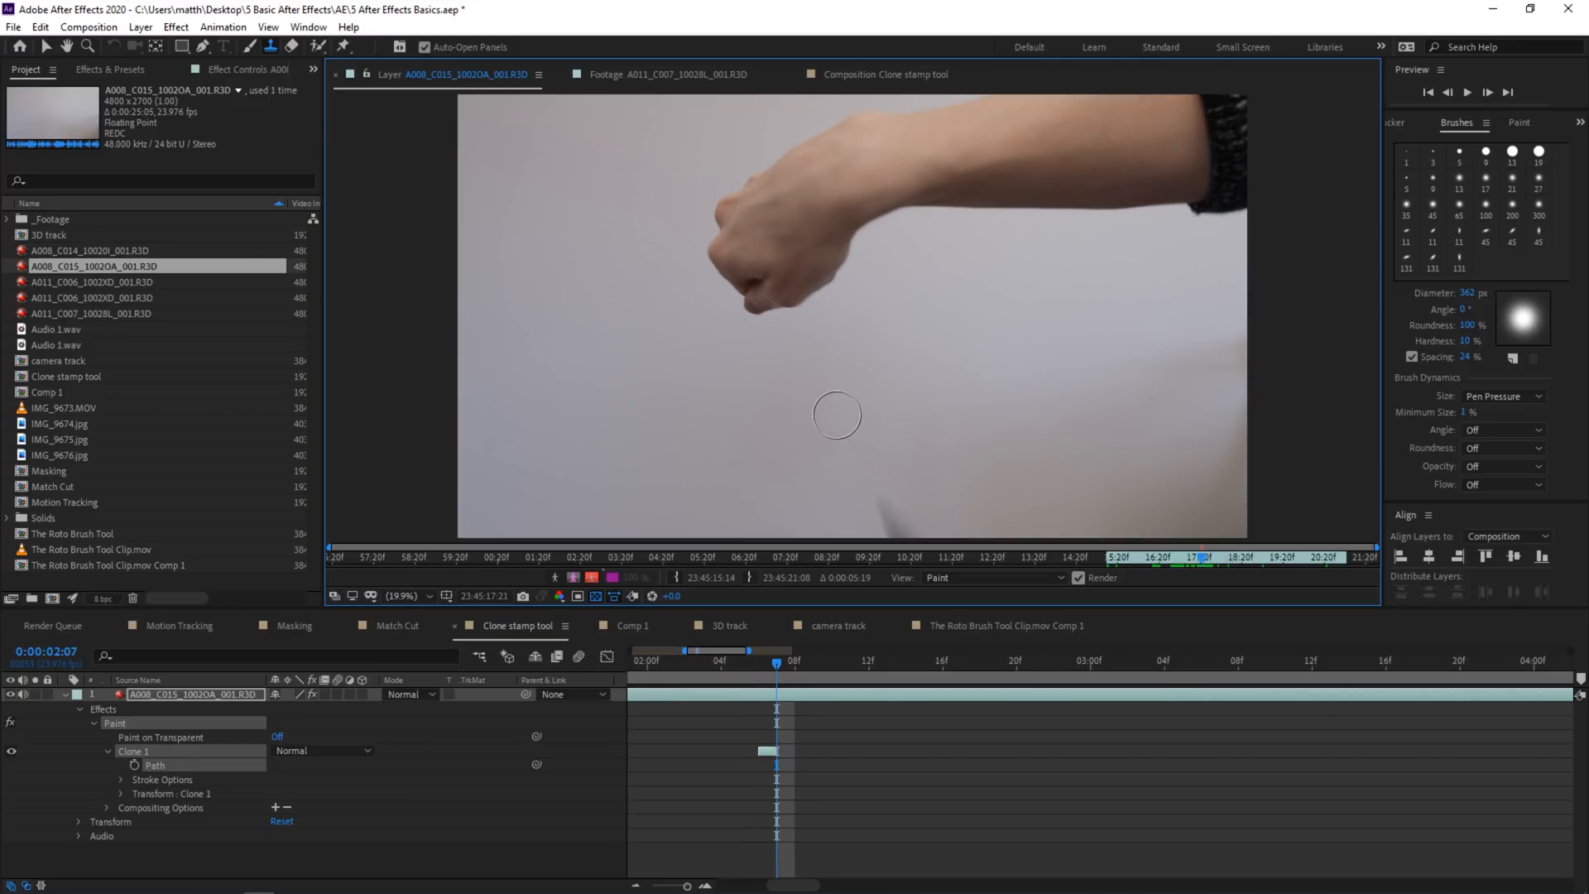
key(Page_Up)
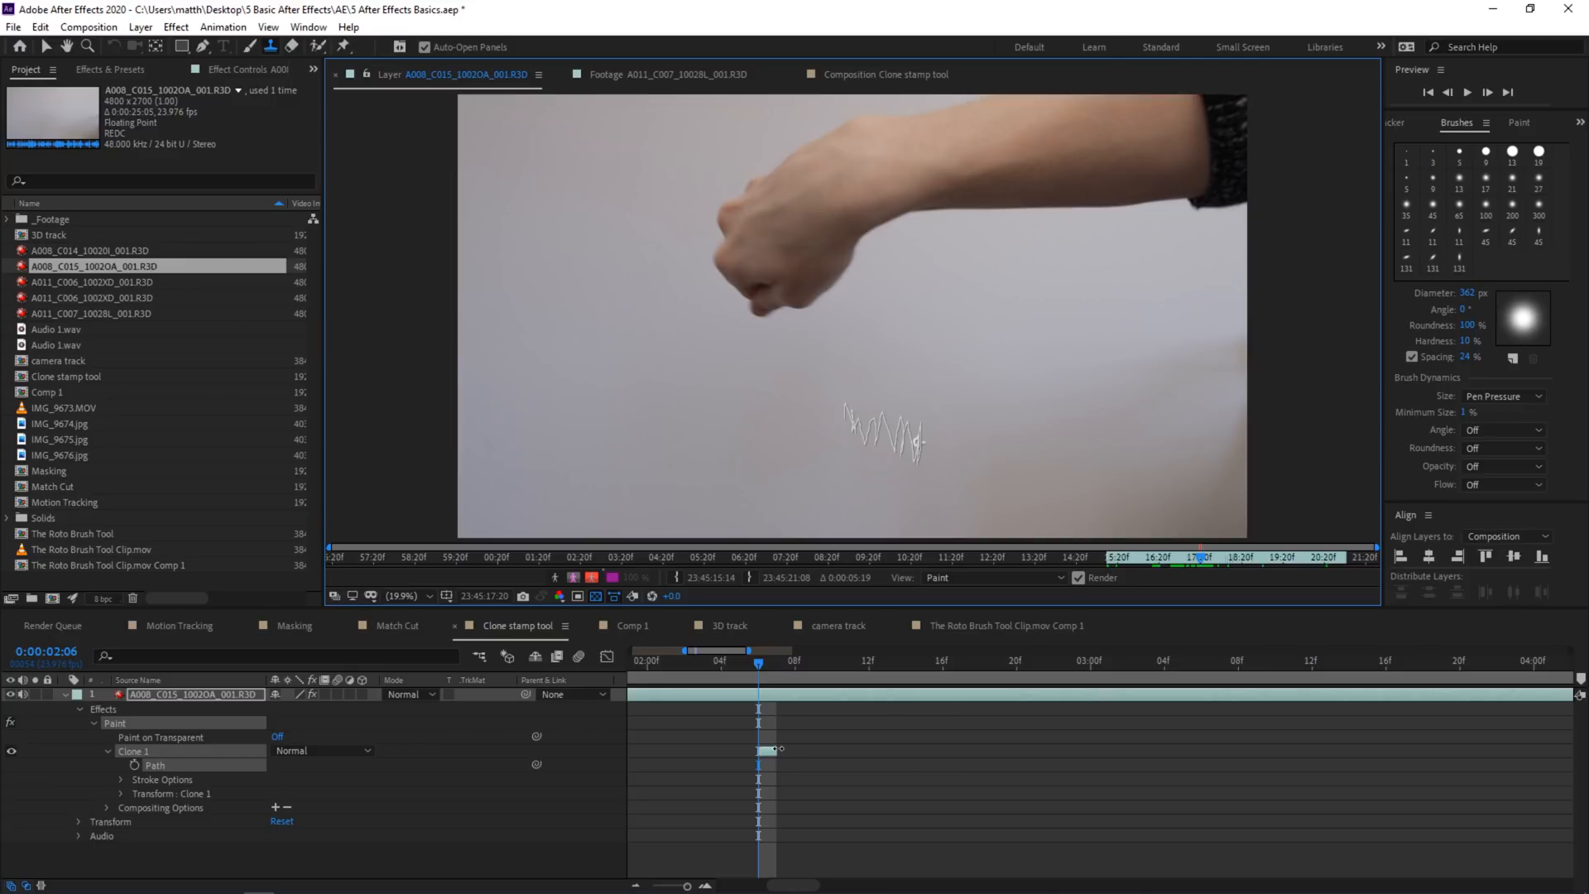
click(779, 748)
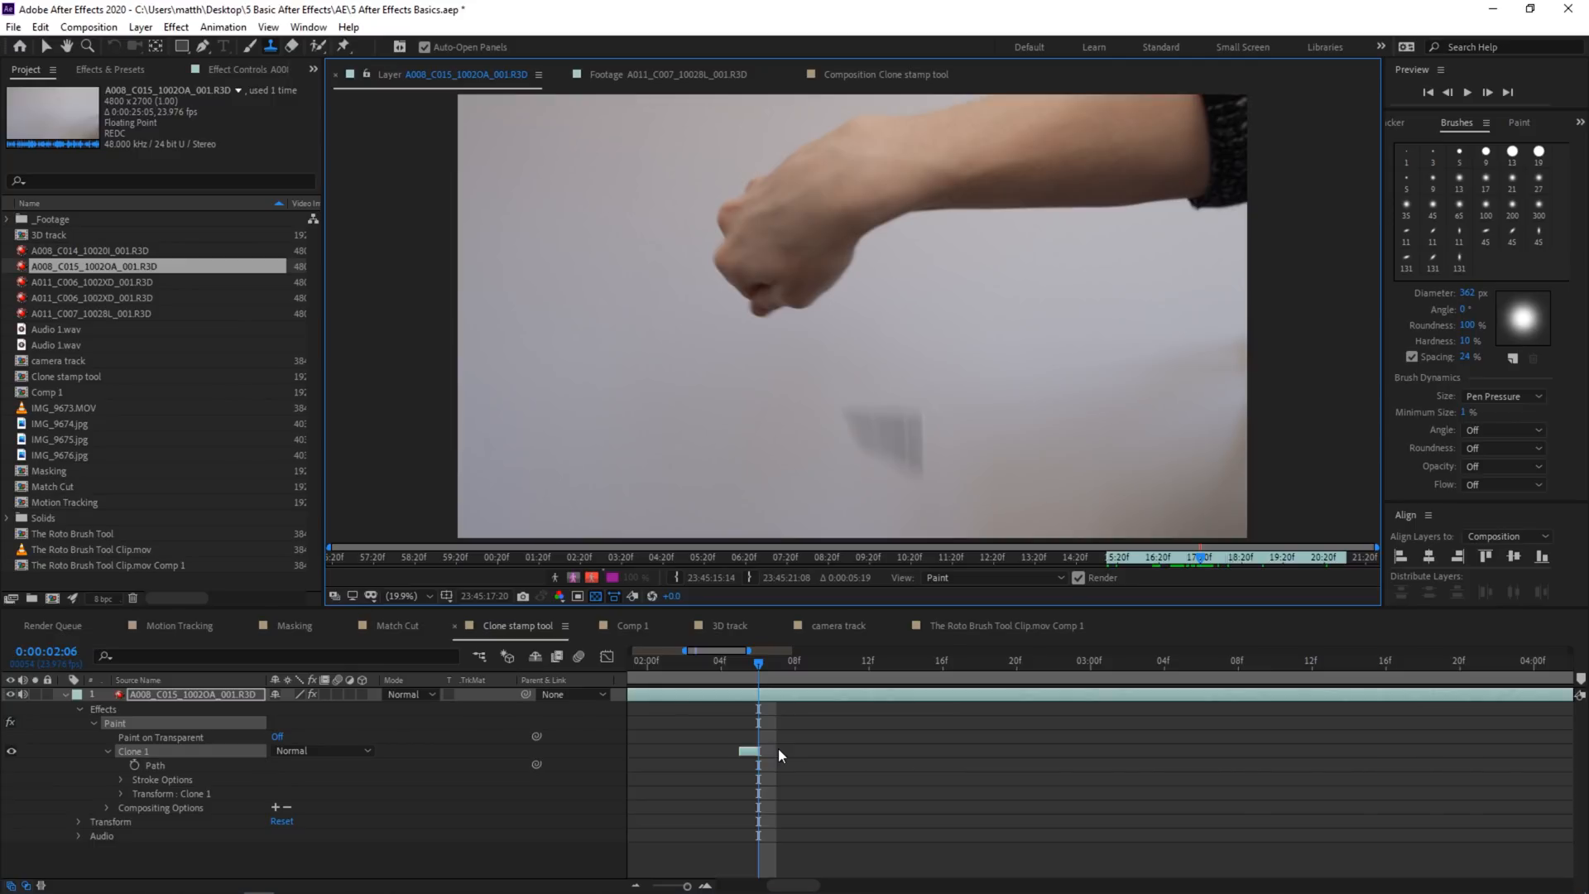
Deselect the Clone 1 stroke and clone out the blurred pen at 0:00:02:06 as a new stroke.
key(Page_Up)
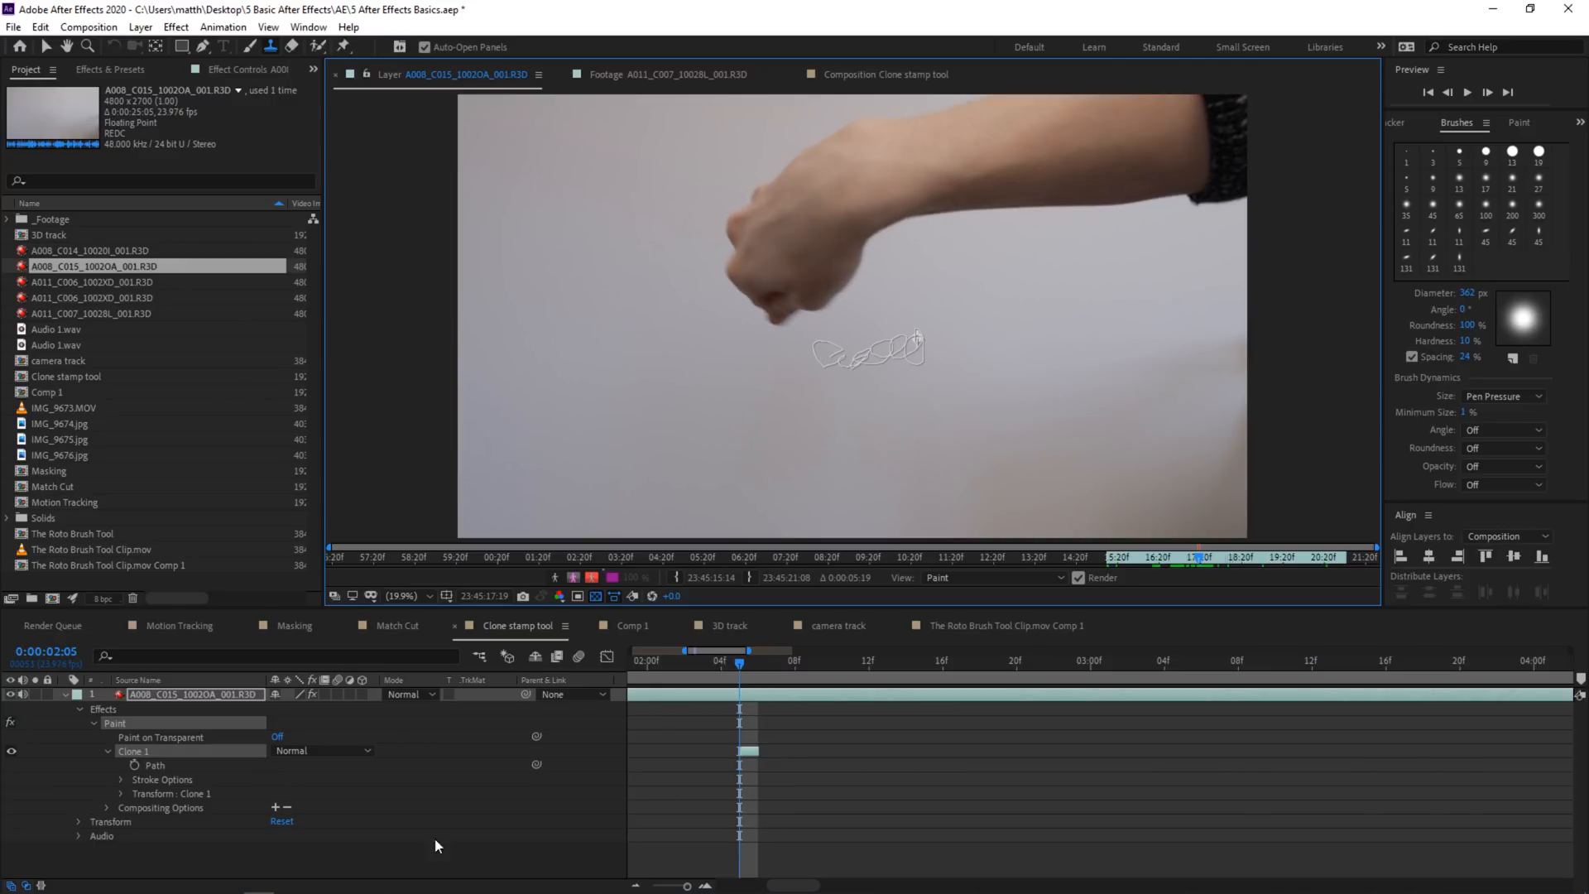
click(169, 871)
key(Page_Down)
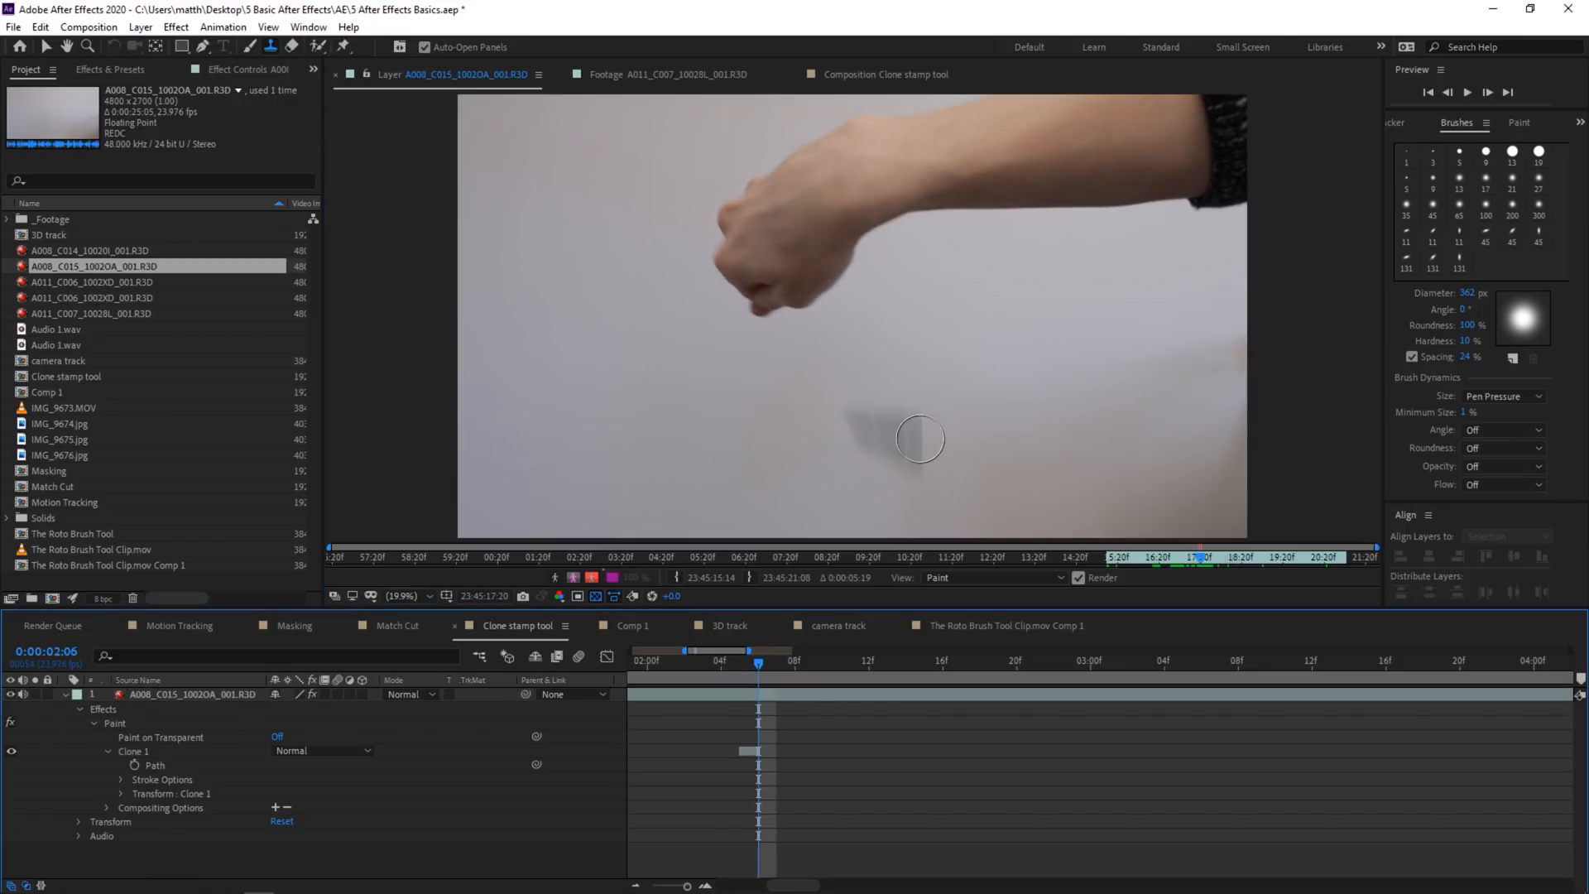
click(920, 438)
Clone out the tip of the pen near the lower frame edge at 0:00:02:07.
key(Page_Down)
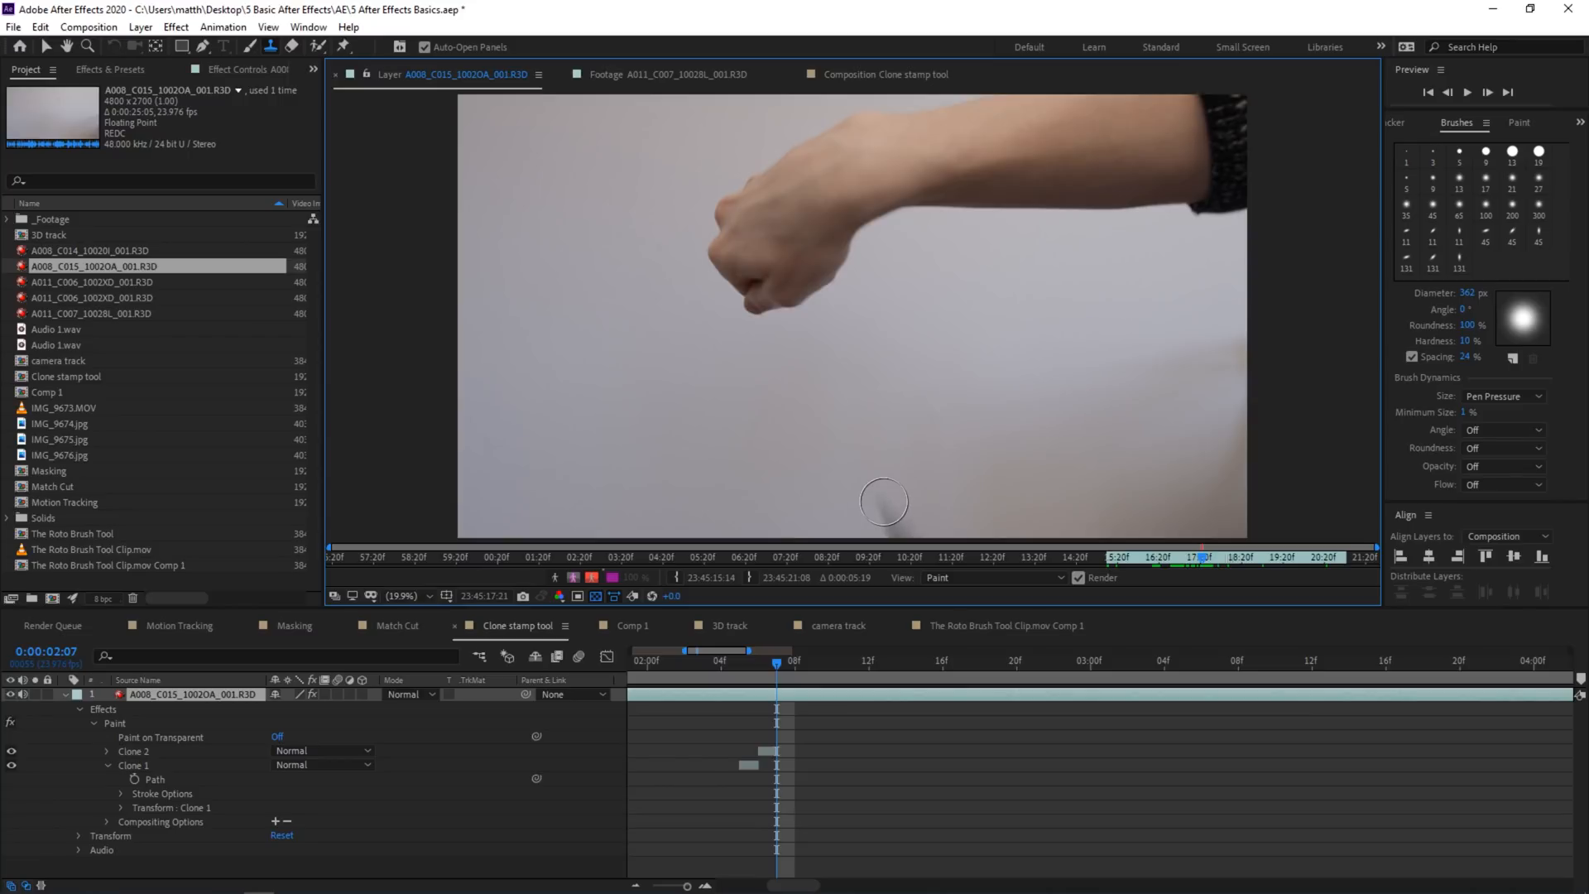
key(Page_Down)
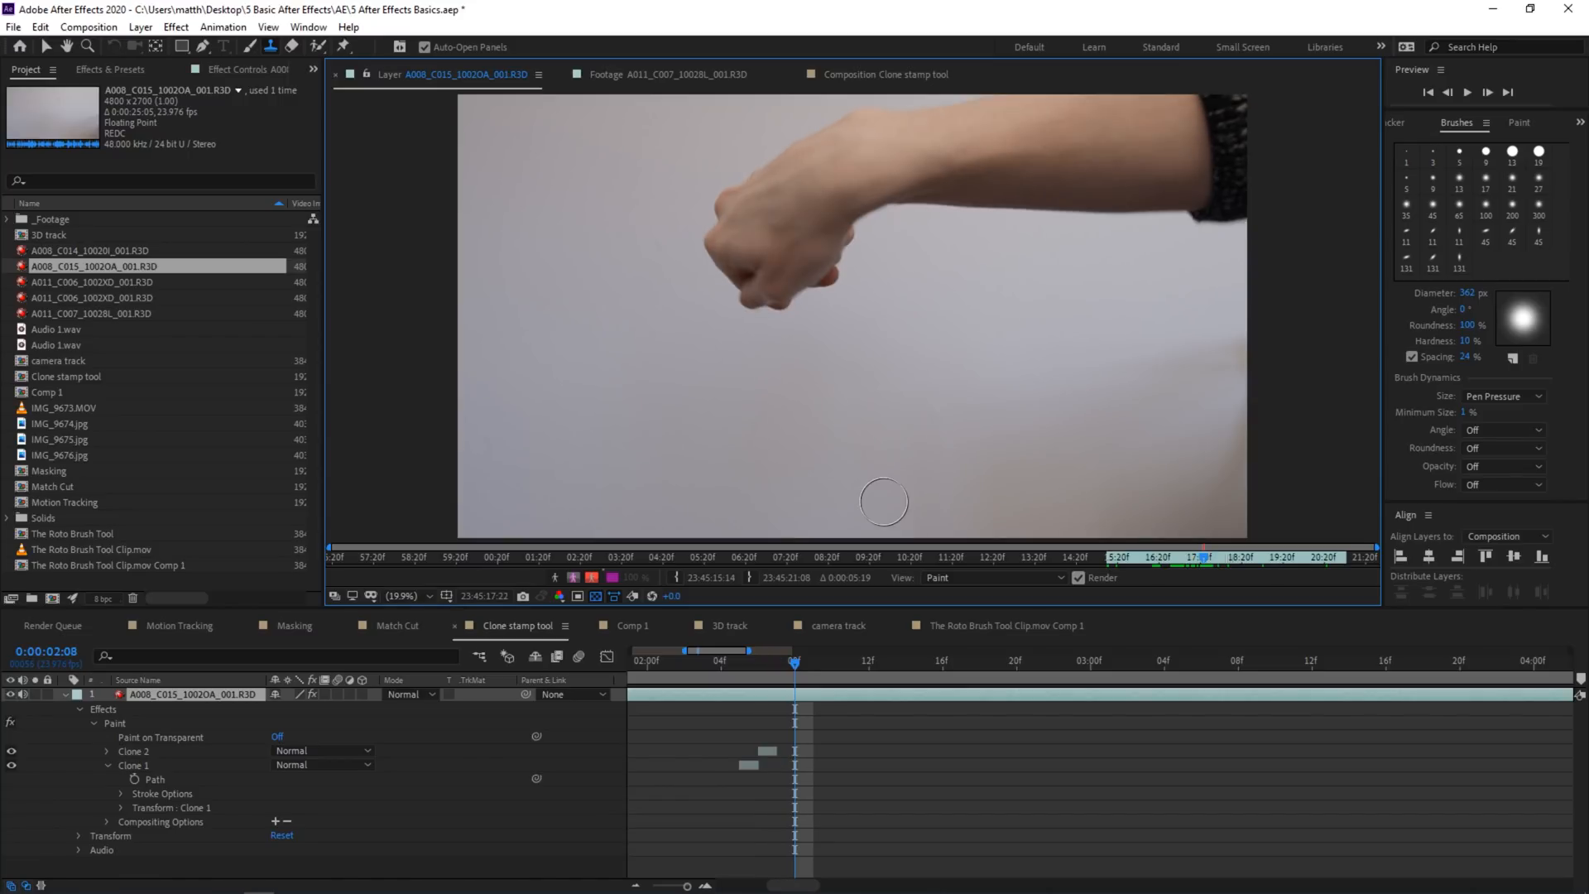
key(Page_Up)
click(866, 419)
Try to clone out the pen sticking out of the hand at 0:00:02:04 with the 362 px brush.
key(Page_Up)
key(Page_Up)
key(Page_Up)
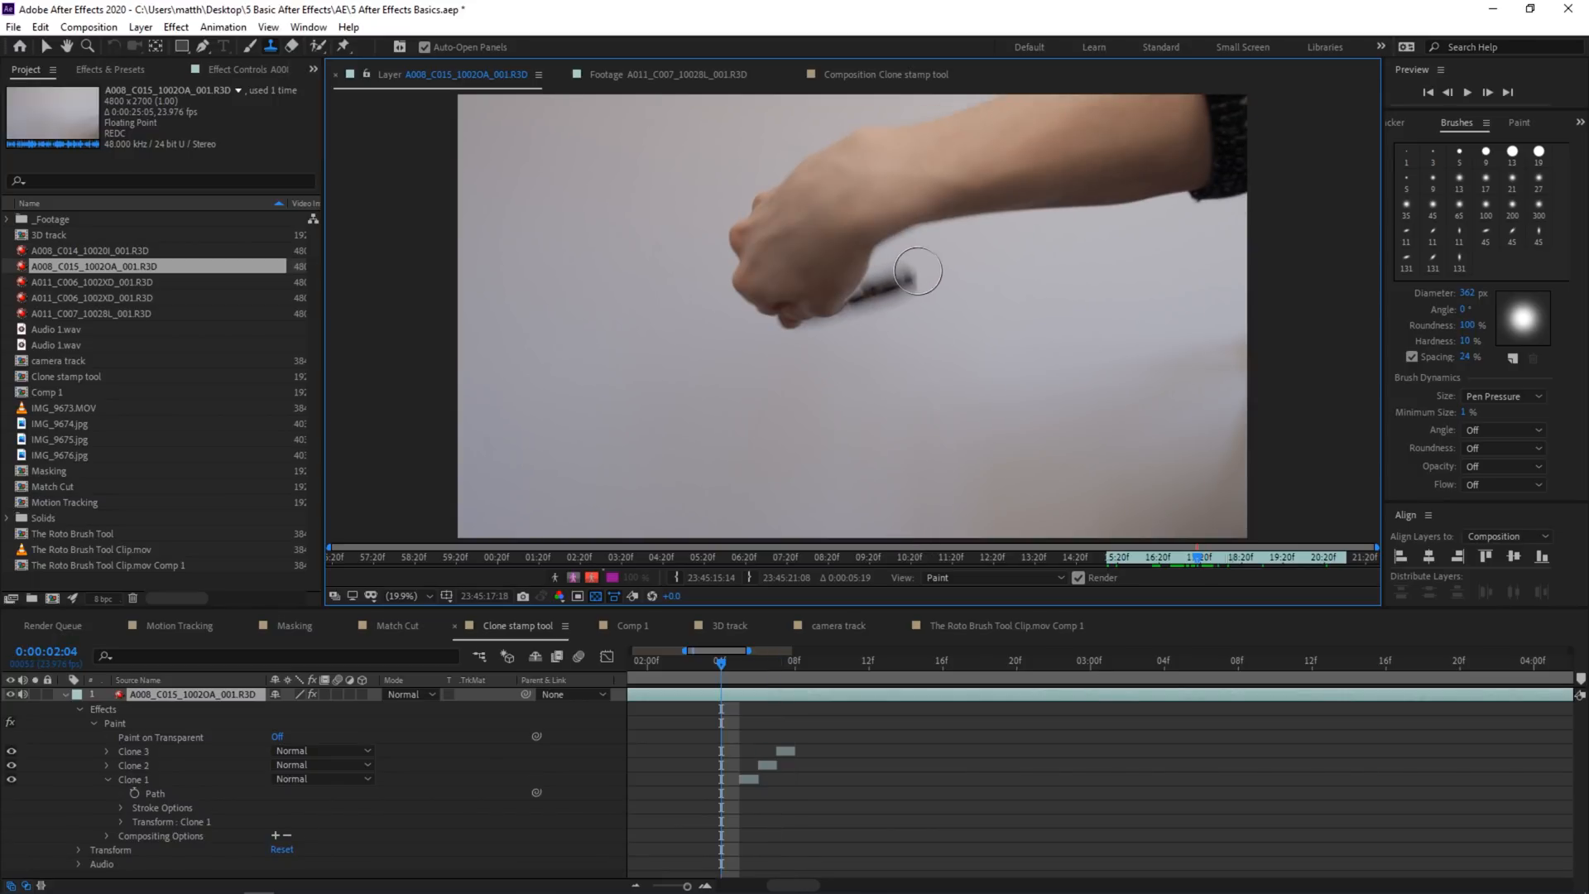
drag(914, 275, 889, 291)
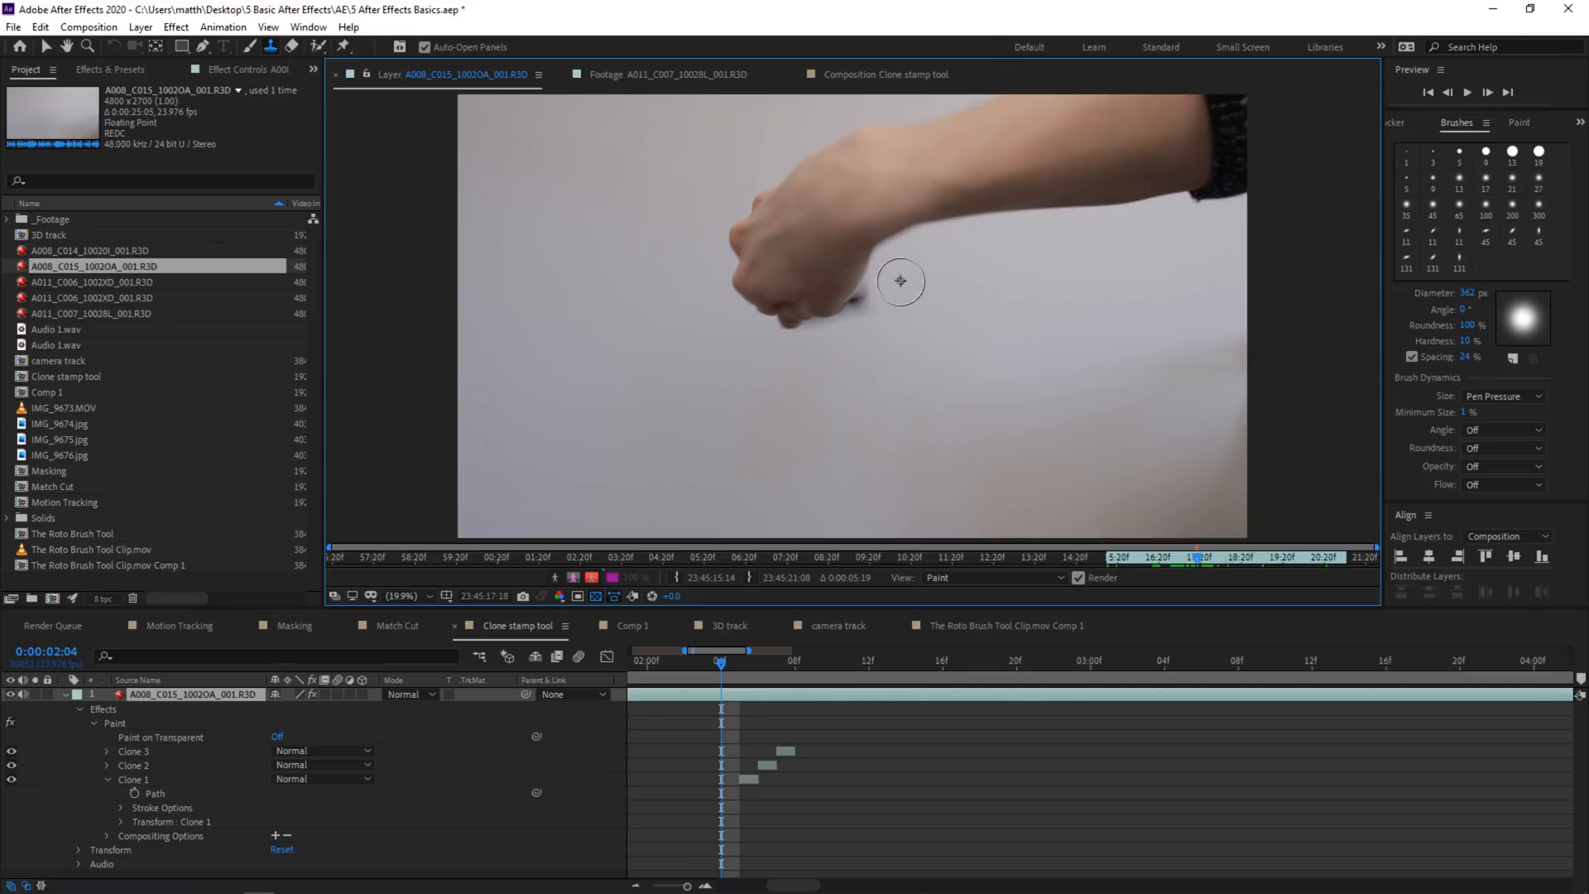
click(884, 307)
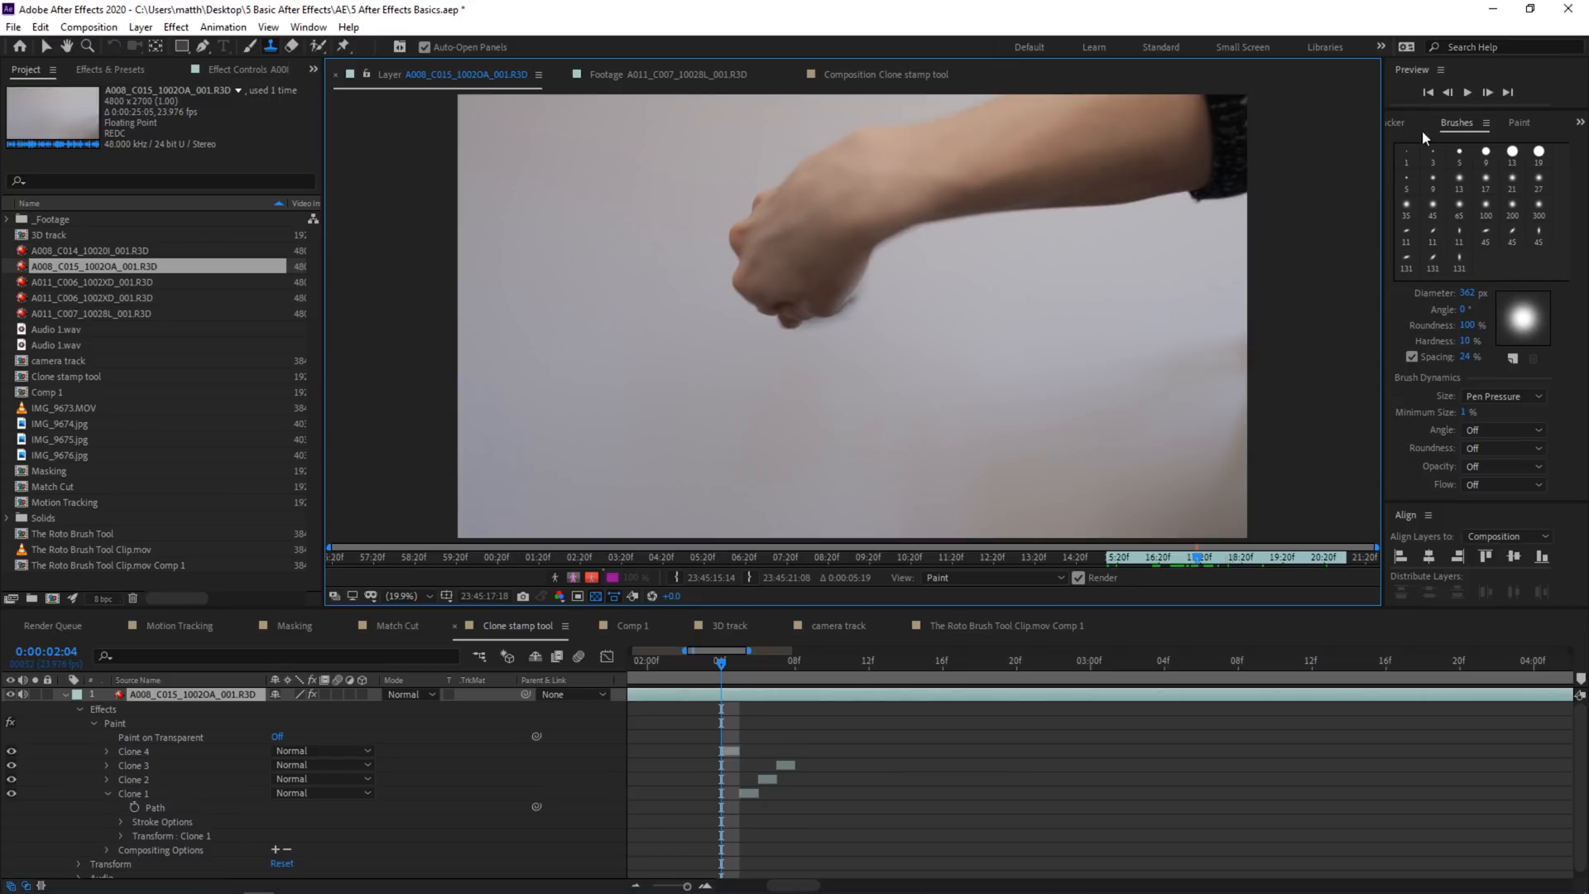
Set the brush diameter to 135 px, undo the last clone stroke and repaint over the pen along the hand's edge.
drag(1467, 293, 1437, 305)
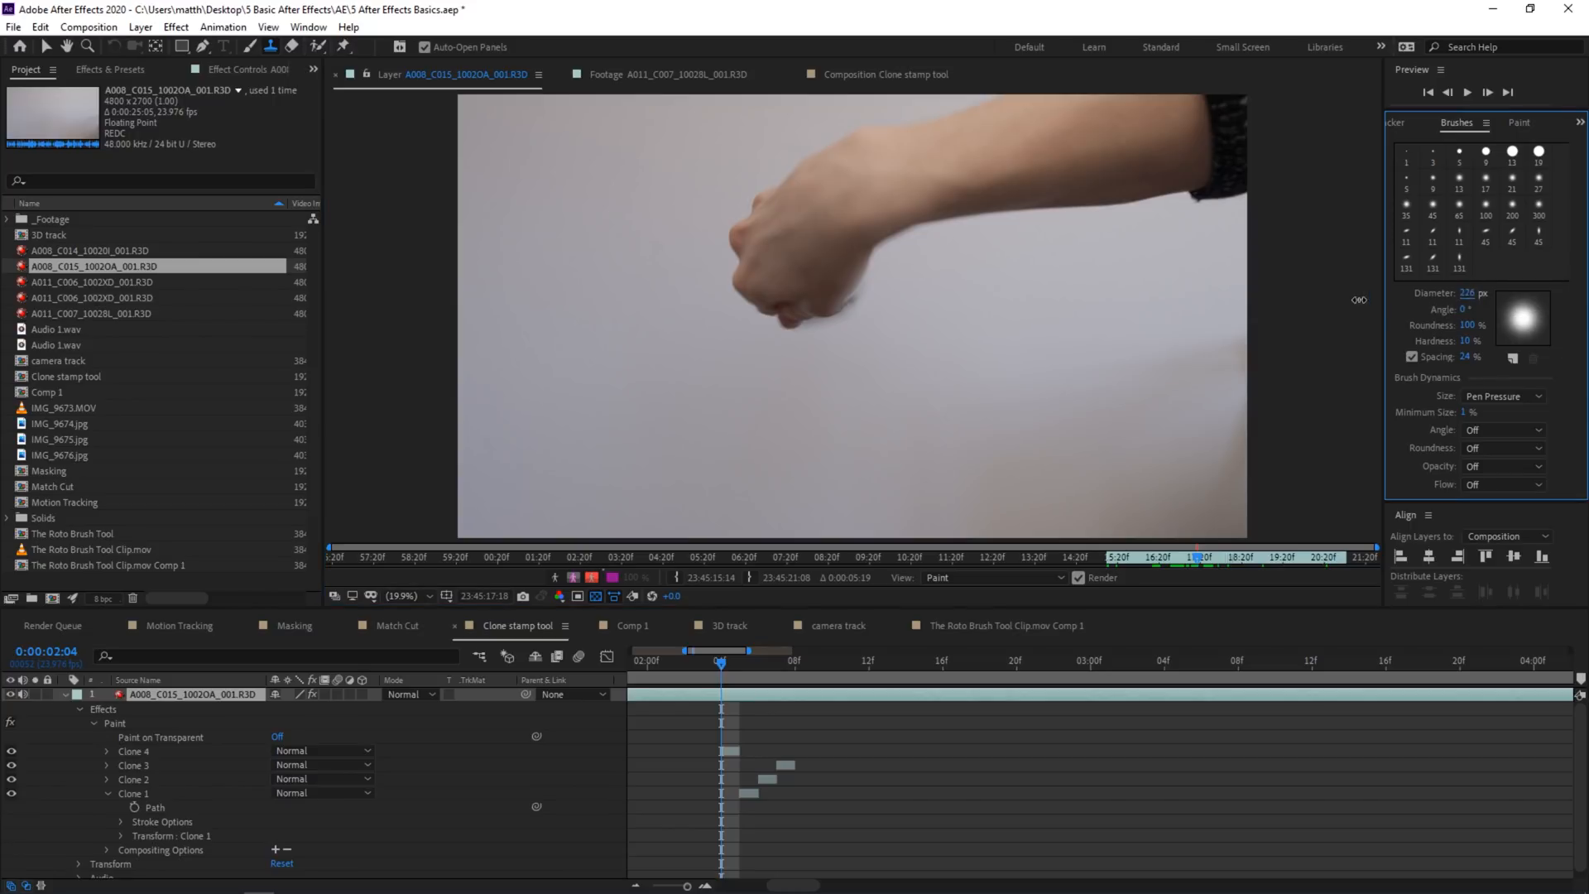
key(slash)
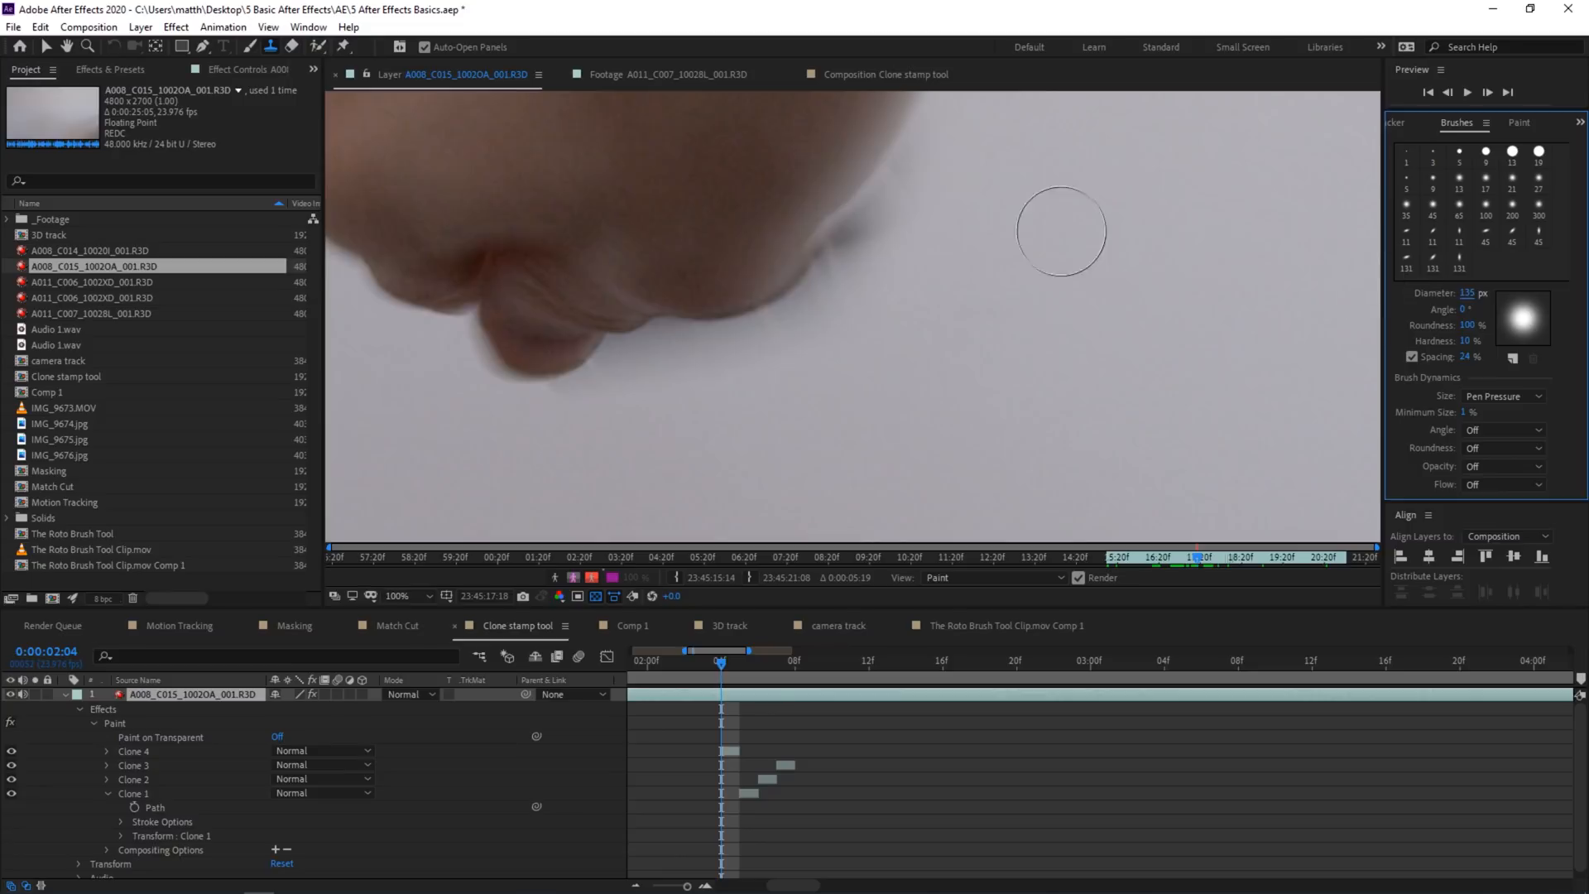
drag(1060, 231, 928, 378)
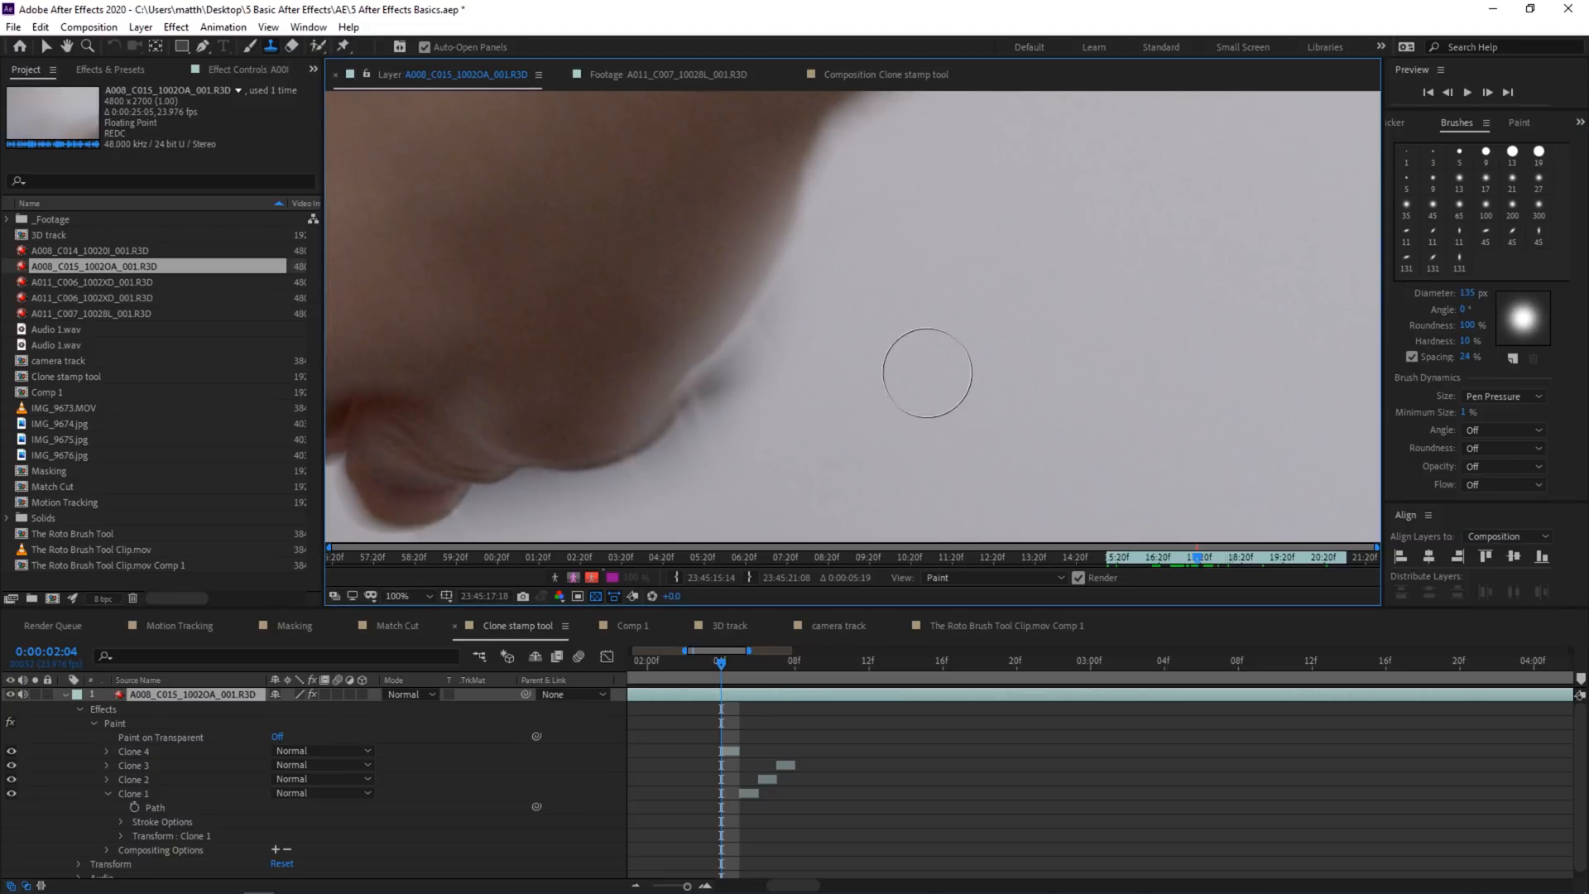
key(ctrl+z)
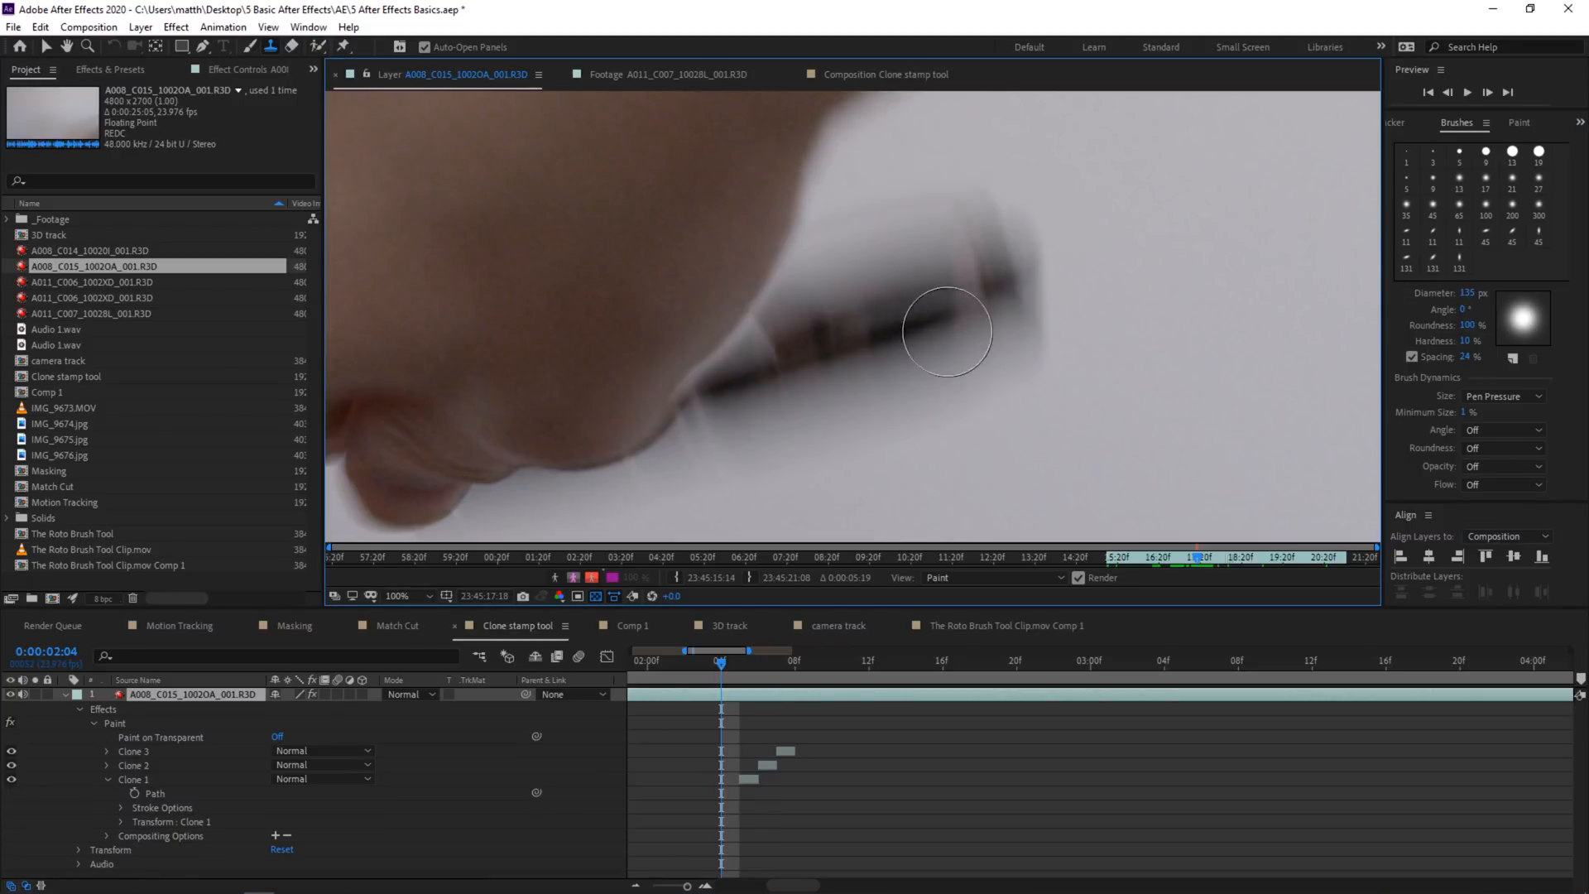
mouse_move(988, 328)
mouse_down()
mouse_move(954, 205)
mouse_move(972, 403)
mouse_move(916, 203)
mouse_move(876, 398)
mouse_move(874, 226)
mouse_move(836, 379)
mouse_move(851, 264)
mouse_move(797, 349)
mouse_move(803, 316)
mouse_move(812, 410)
mouse_move(783, 454)
mouse_move(704, 495)
mouse_move(803, 343)
mouse_move(724, 466)
mouse_up()
drag(691, 492, 687, 495)
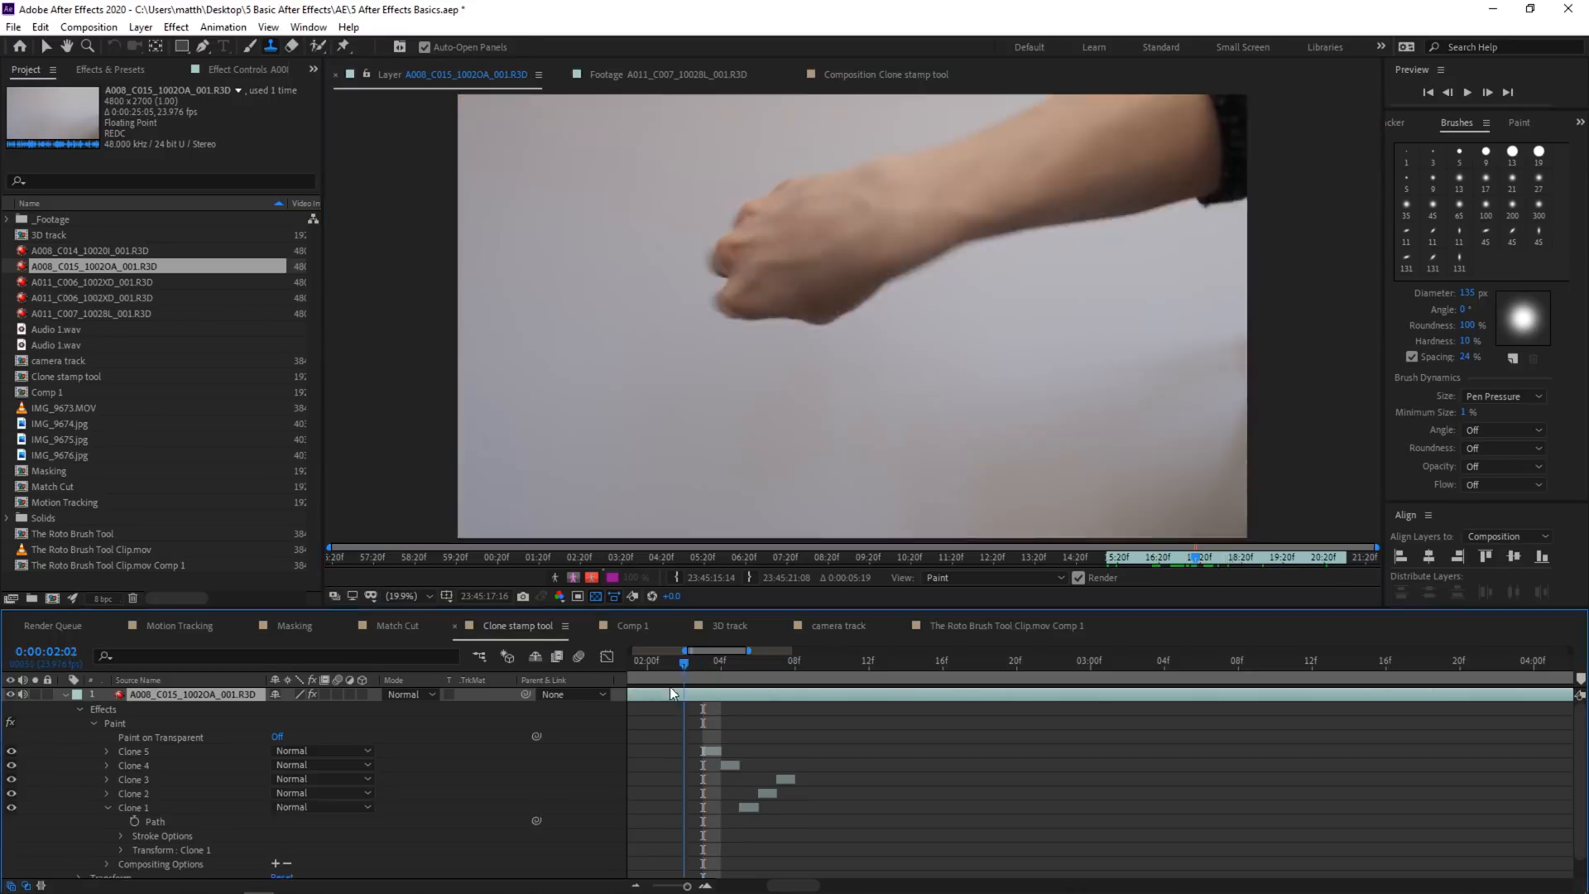
Return to the start of the composition and play back the clip to review the pen removal.
mouse_move(685, 664)
mouse_down()
mouse_move(557, 719)
mouse_move(641, 719)
mouse_up()
click(428, 596)
click(440, 321)
key(space)
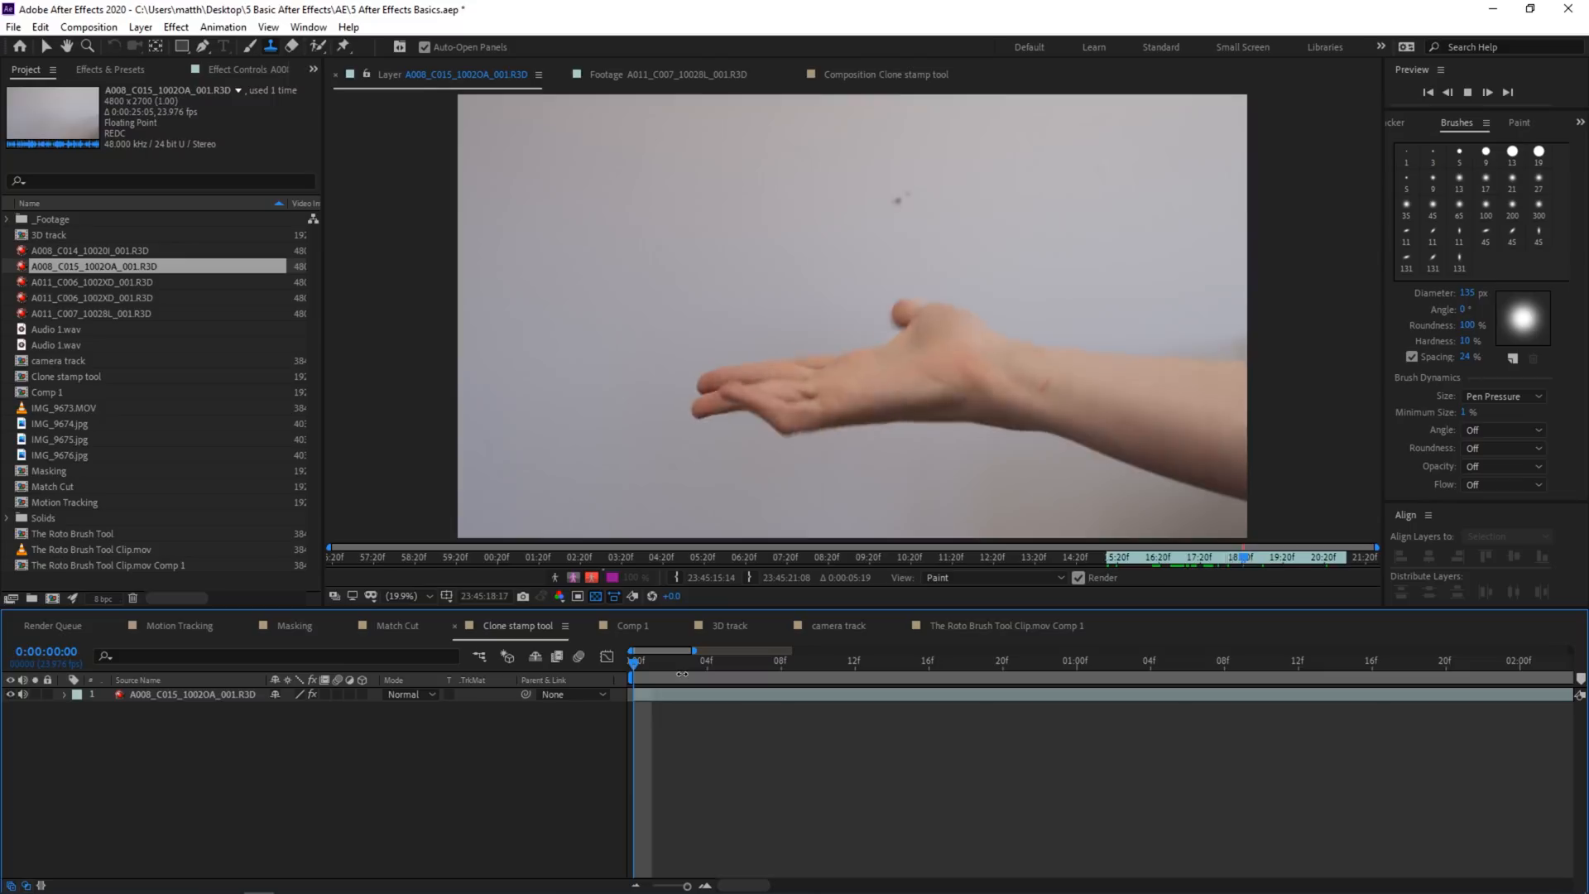
key(space)
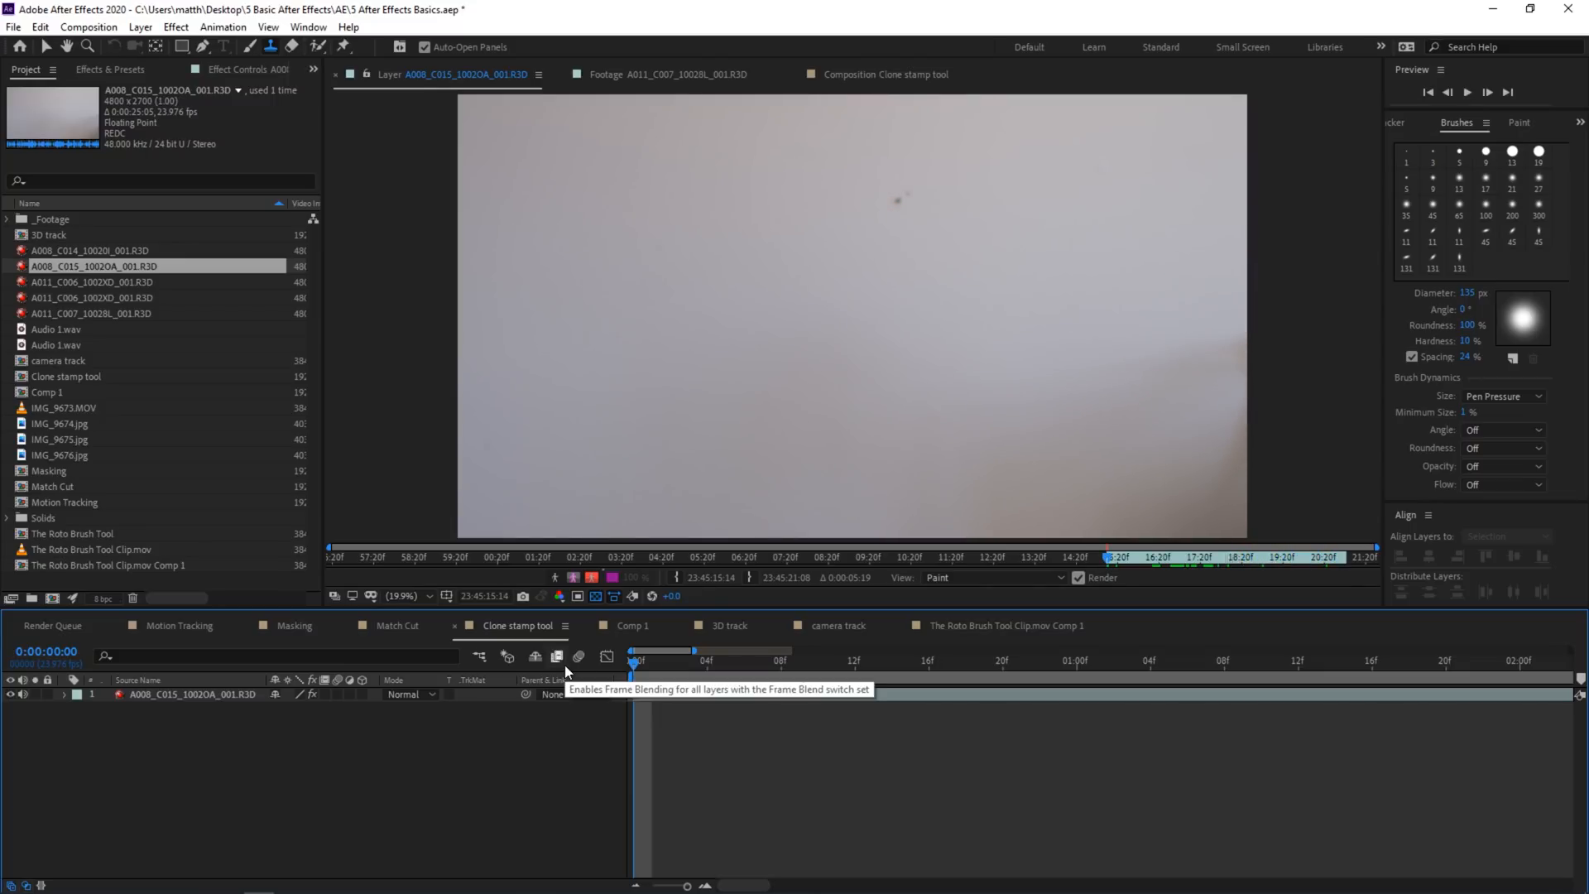